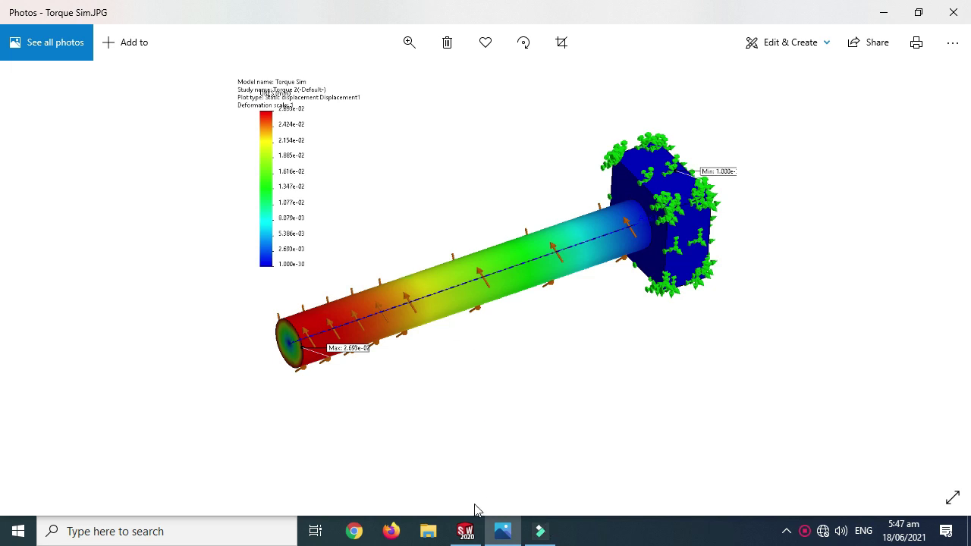
Switch to SOLIDWORKS and examine the torque loads and fixtures on the shaft in the Torque 1, Torque 2 and Torque 3 studies.
click(466, 530)
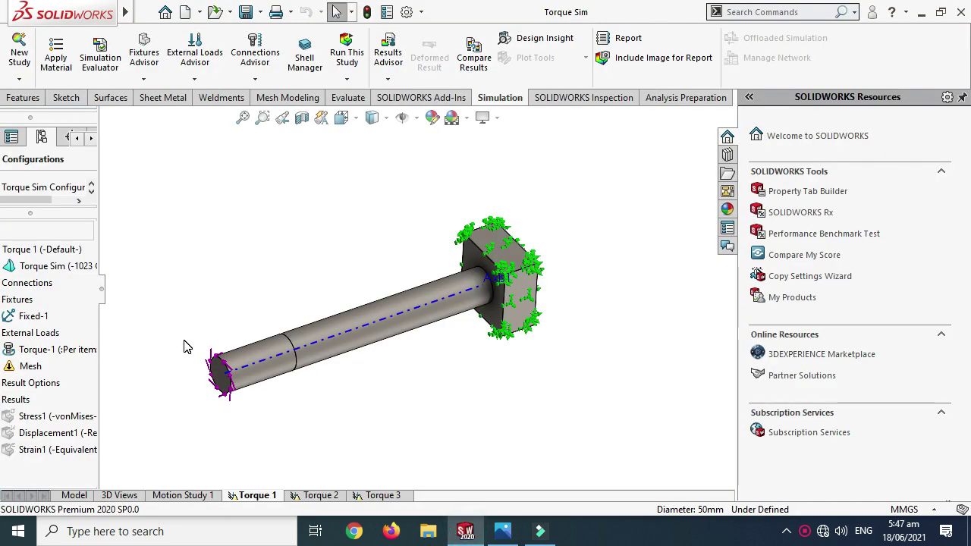
scroll(187, 347, down, 2)
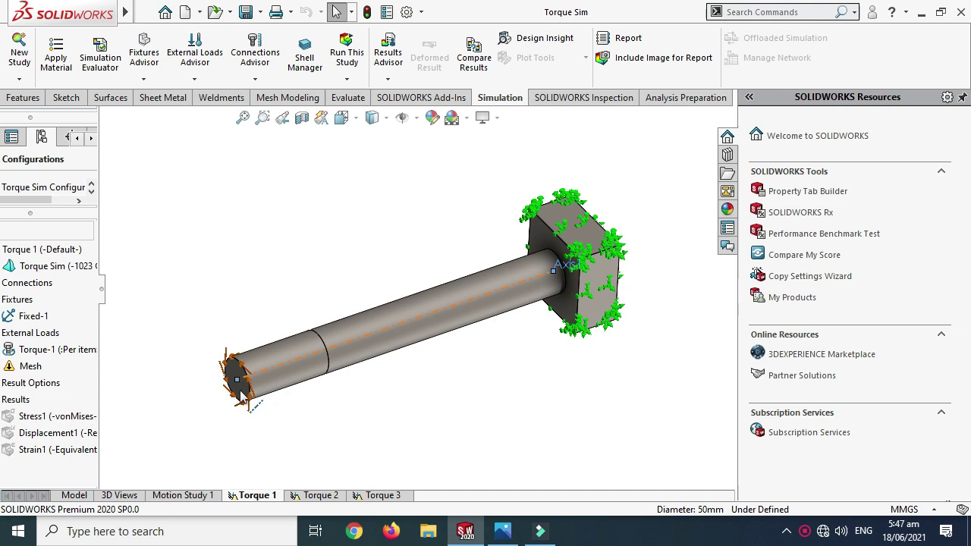
scroll(256, 369, down, 2)
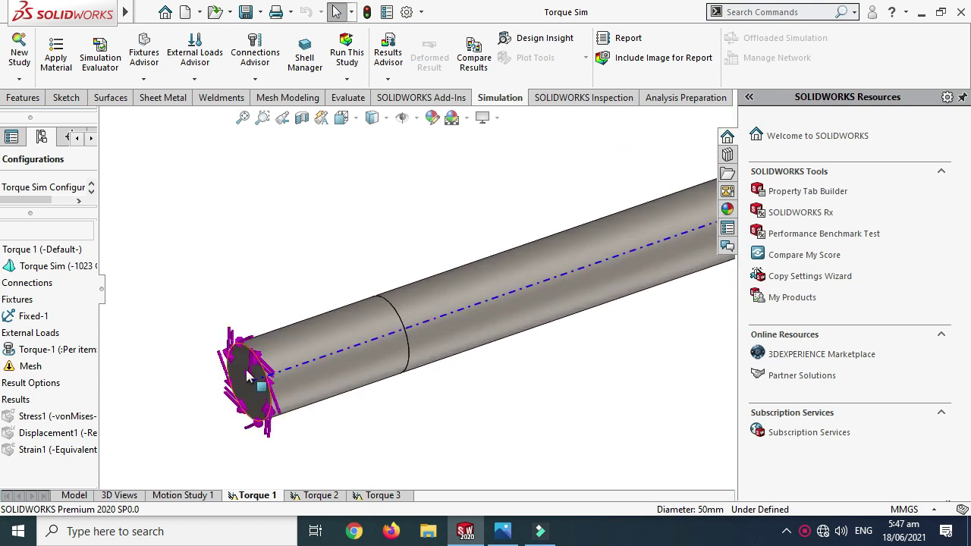
scroll(241, 377, up, 3)
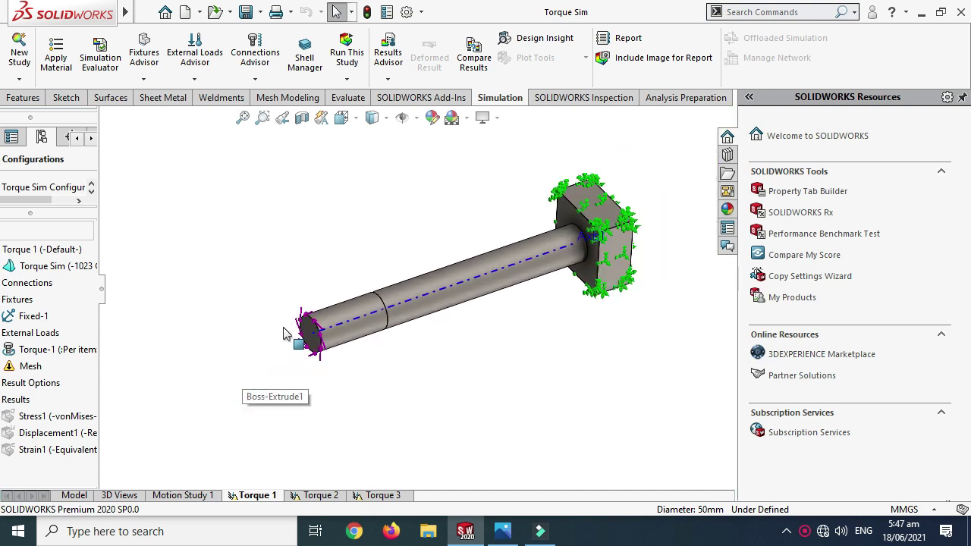
click(320, 495)
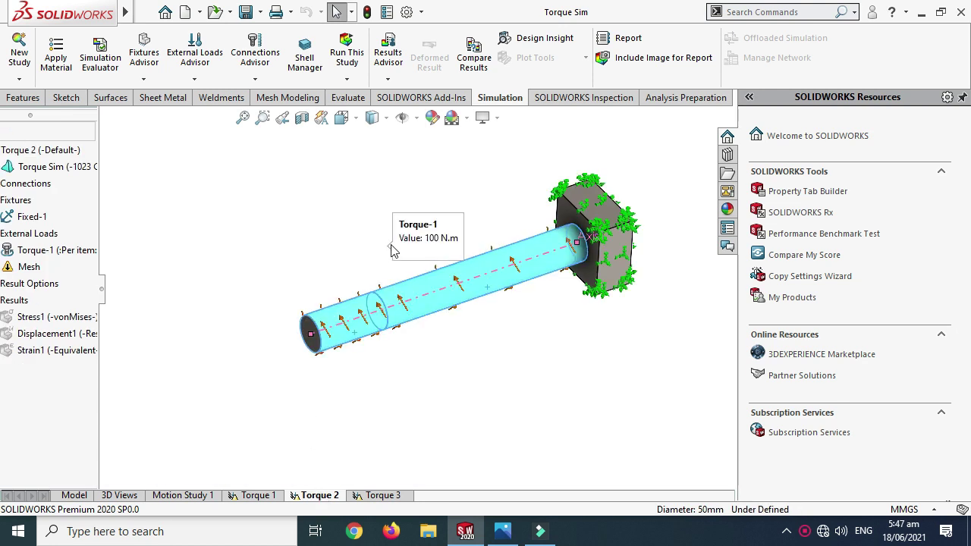
click(377, 495)
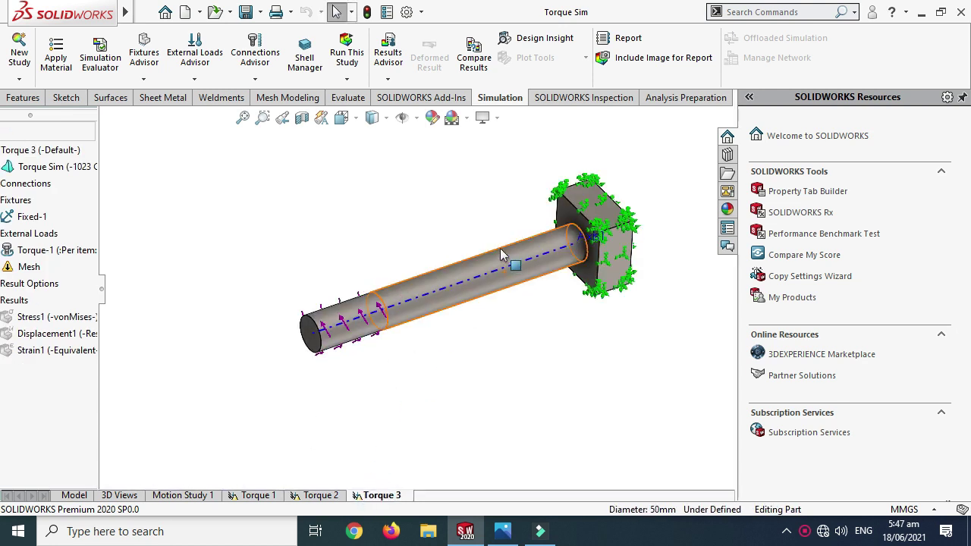
scroll(363, 285, down, 2)
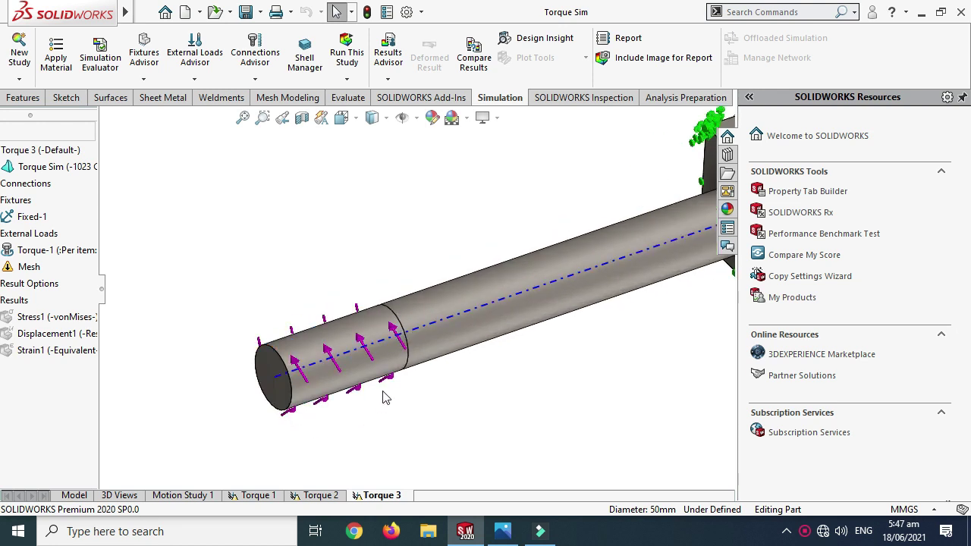
scroll(293, 372, up, 3)
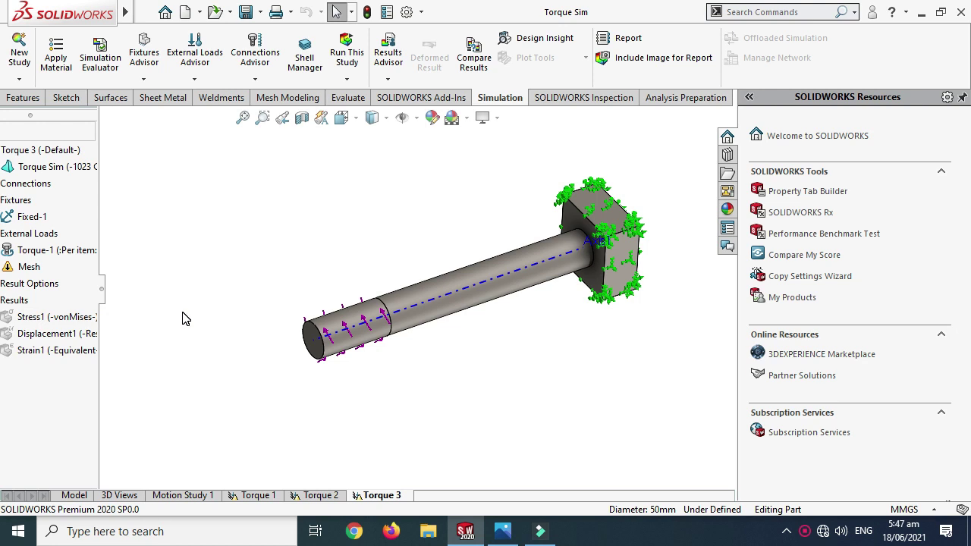
scroll(500, 261, down, 3)
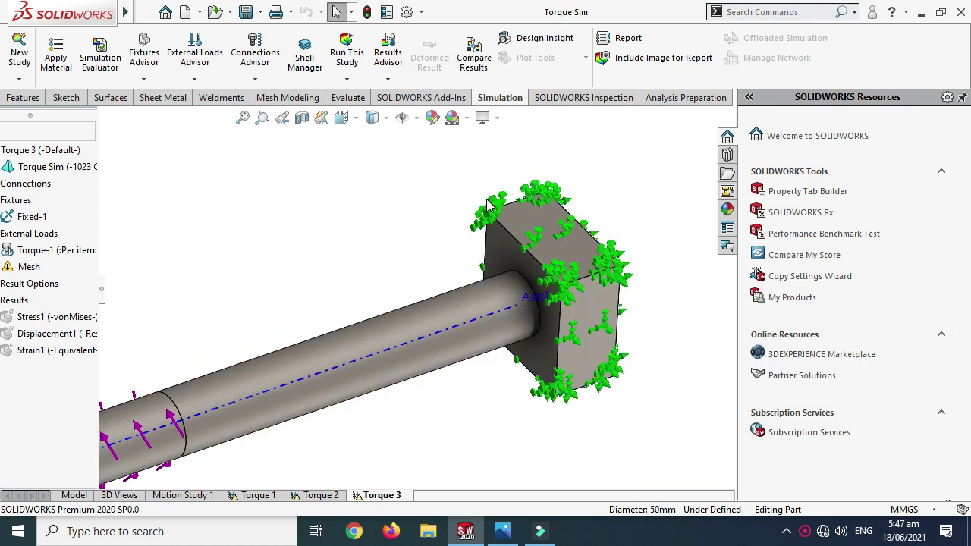
scroll(531, 228, up, 3)
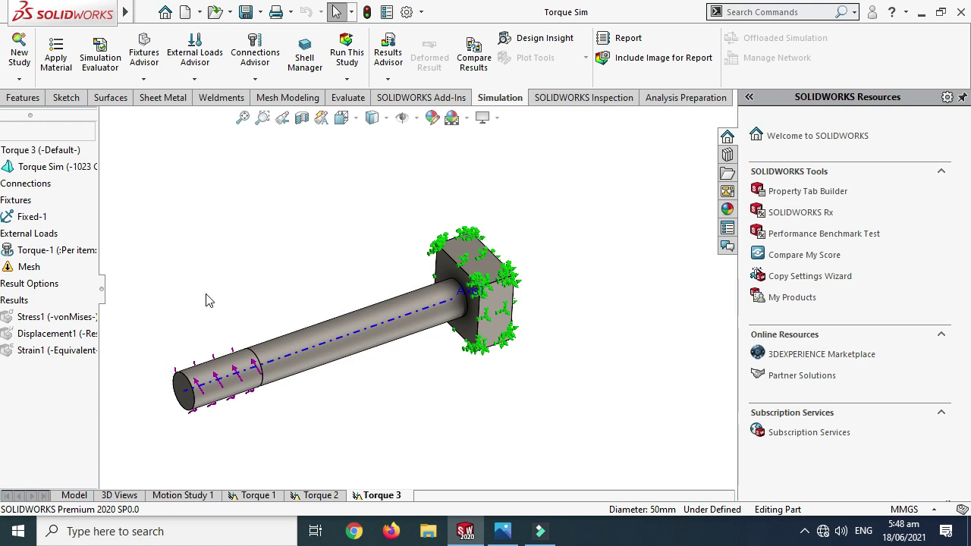
Create a new part document and apply the Plain White scene to it.
click(200, 14)
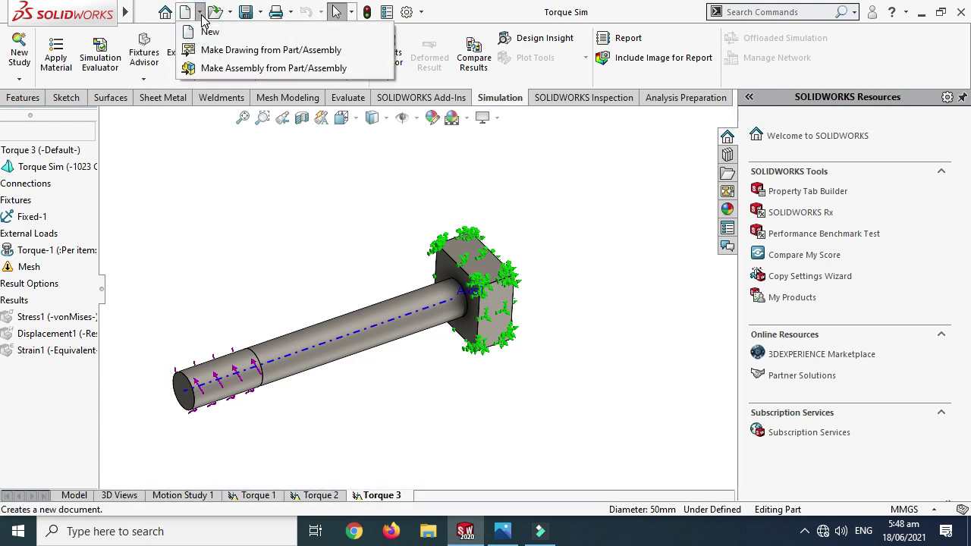
click(210, 31)
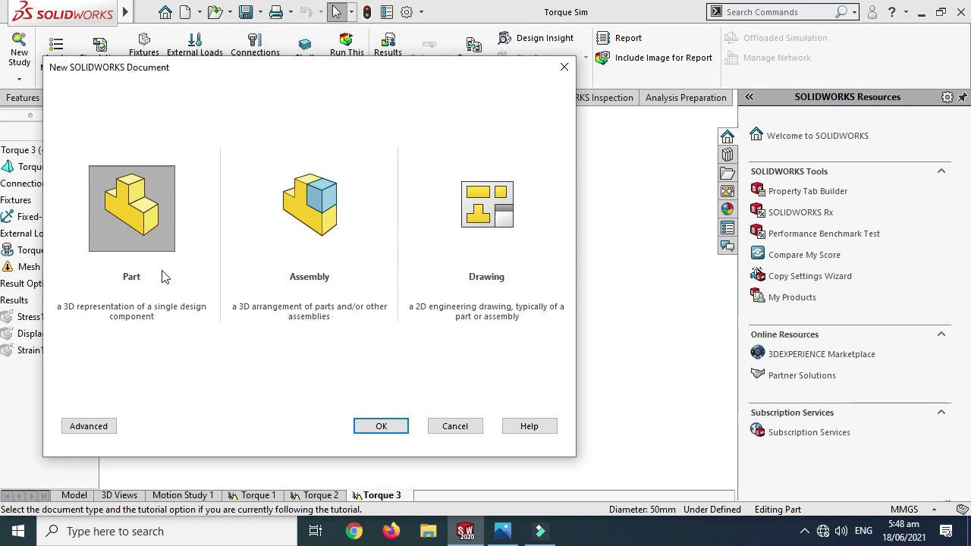
click(393, 426)
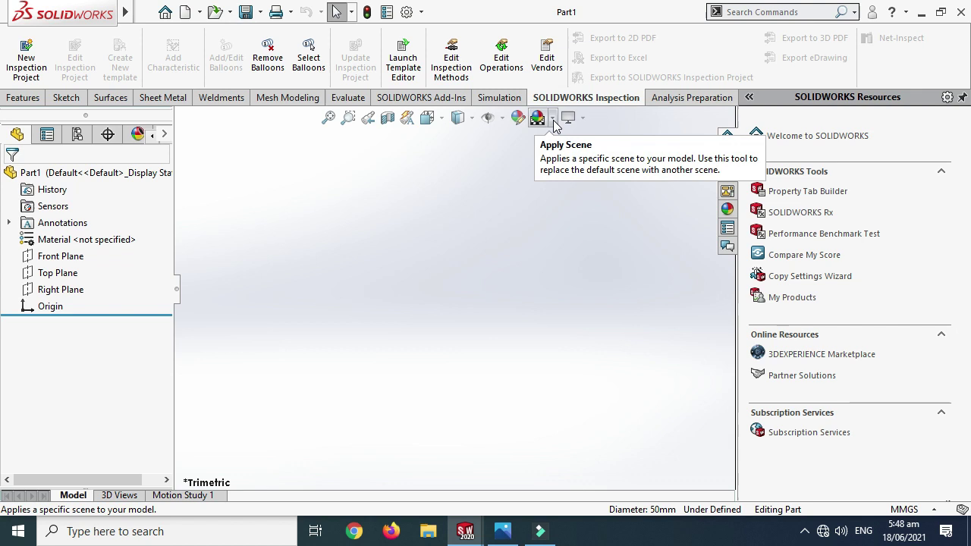
click(553, 120)
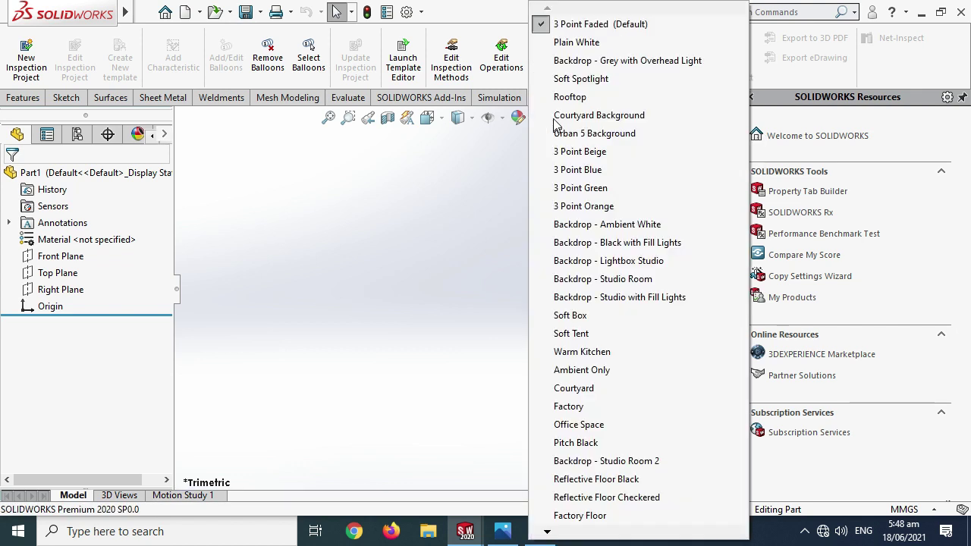
click(572, 43)
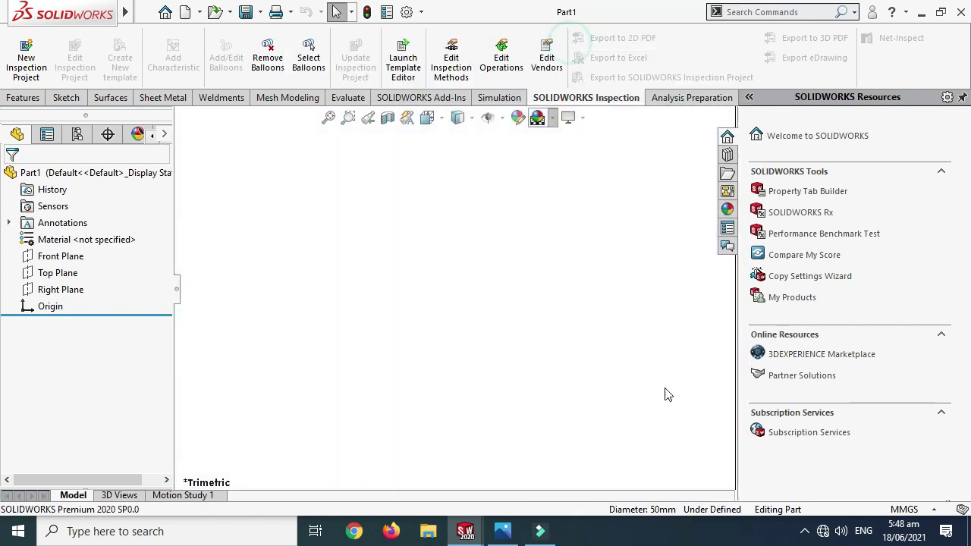
click(910, 509)
click(590, 427)
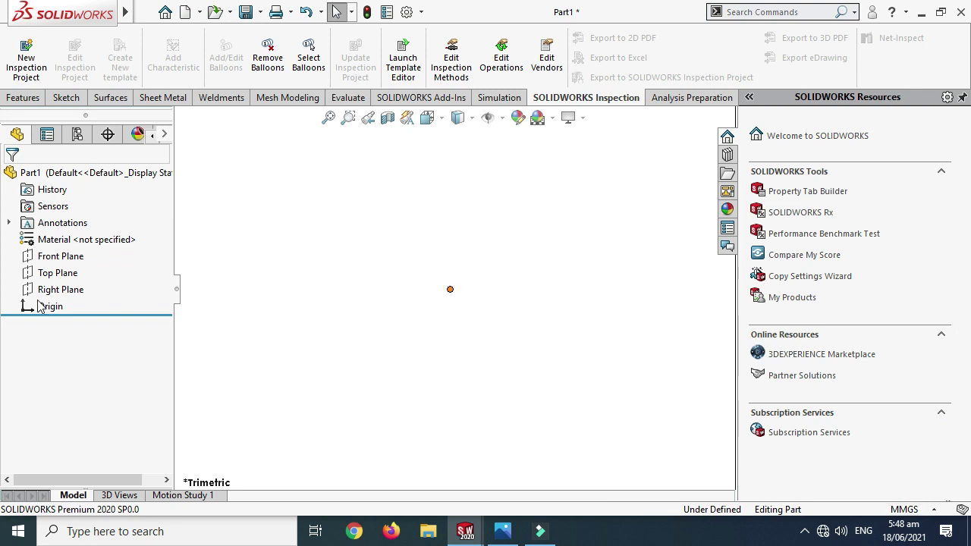
Start a sketch on the Front Plane and draw a circle about 89 mm in diameter centred on the origin.
click(74, 256)
click(83, 234)
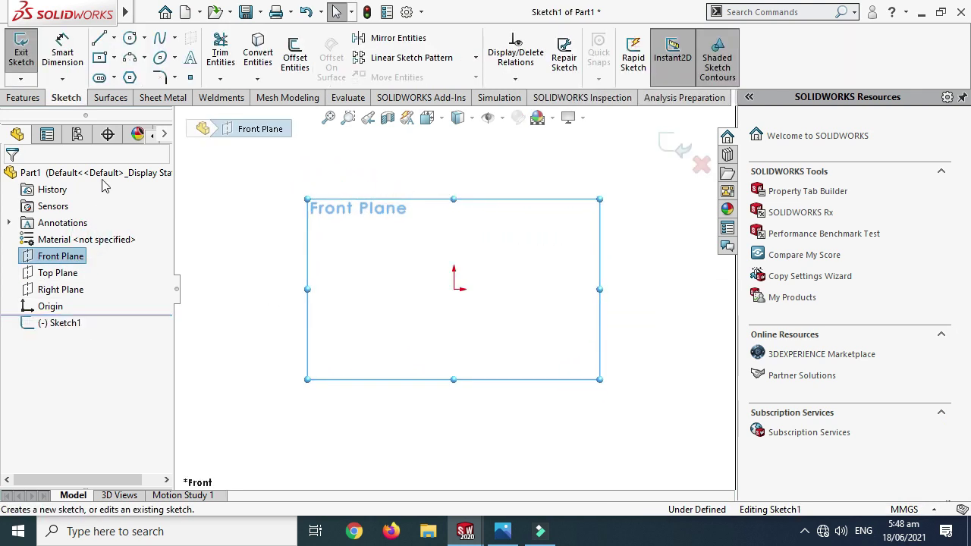
click(144, 38)
click(143, 57)
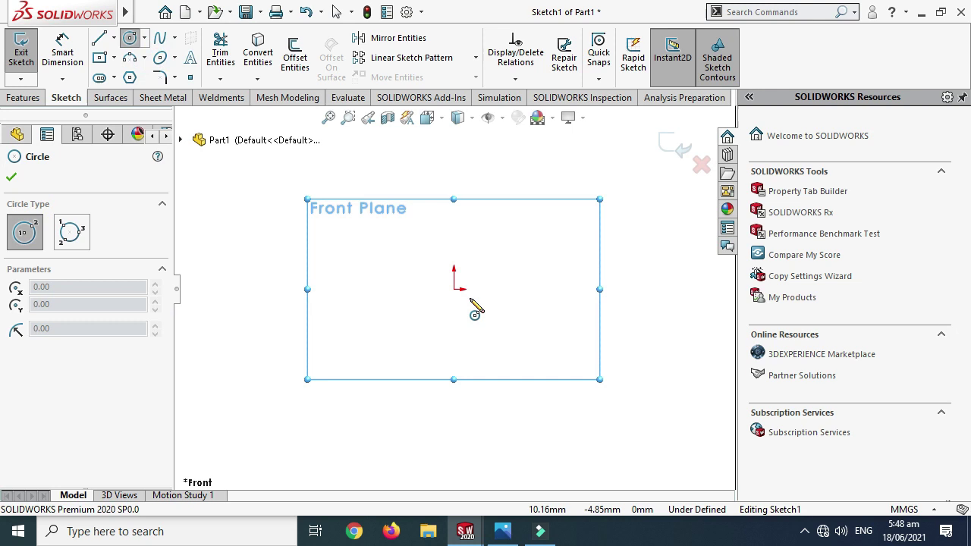
drag(454, 289, 402, 341)
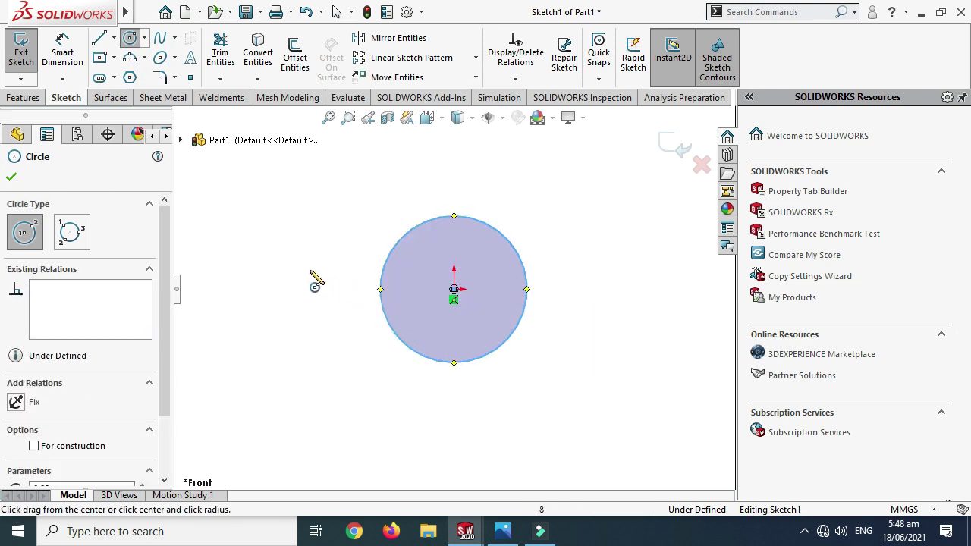
Dimension the circle's diameter and set it to 50 mm.
click(62, 53)
click(516, 341)
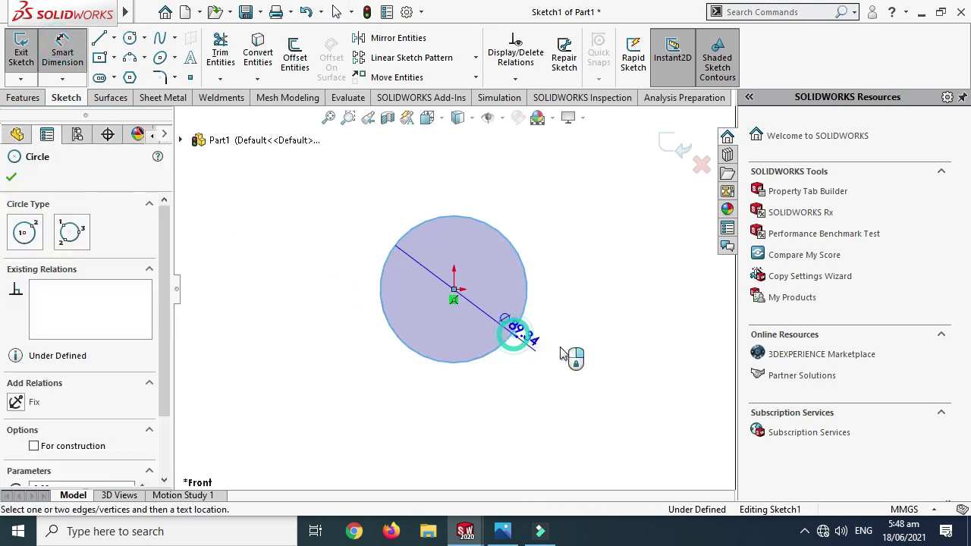
click(613, 351)
text(50)
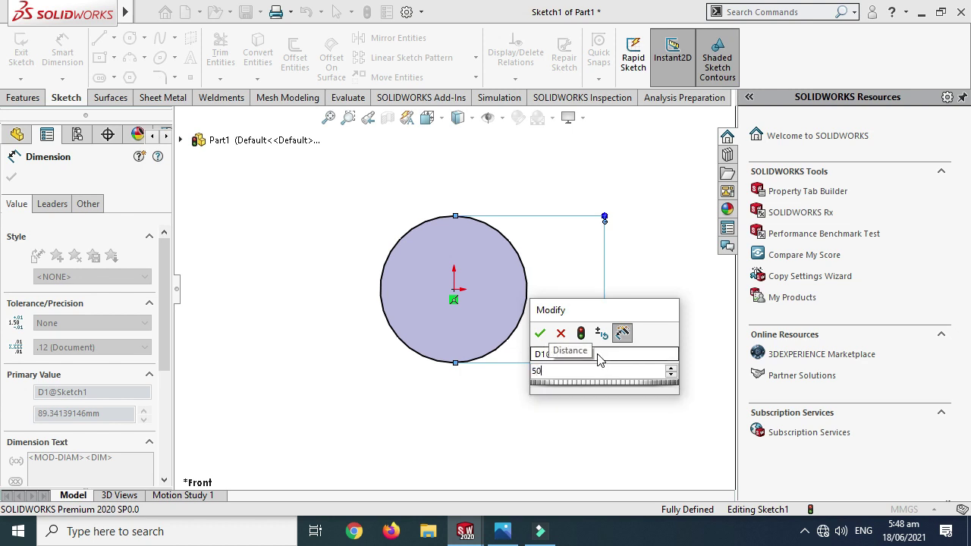
key(Return)
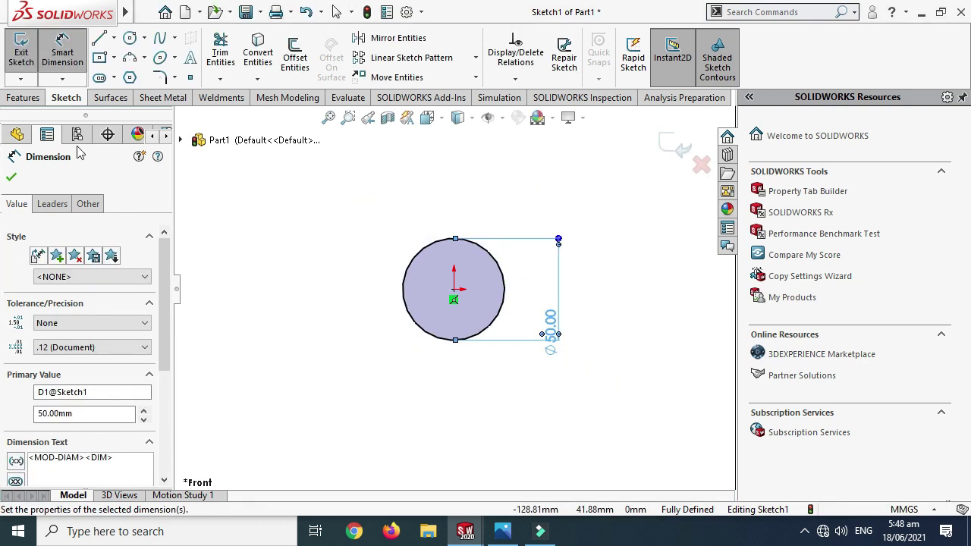
Extrude the circle 400 mm as a boss with the Mid Plane end condition.
click(23, 97)
click(27, 53)
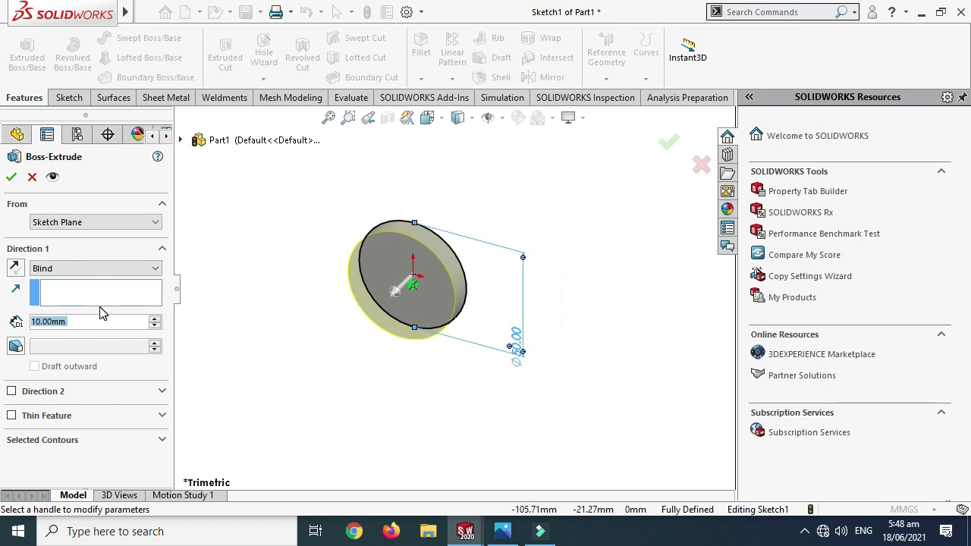
text(400)
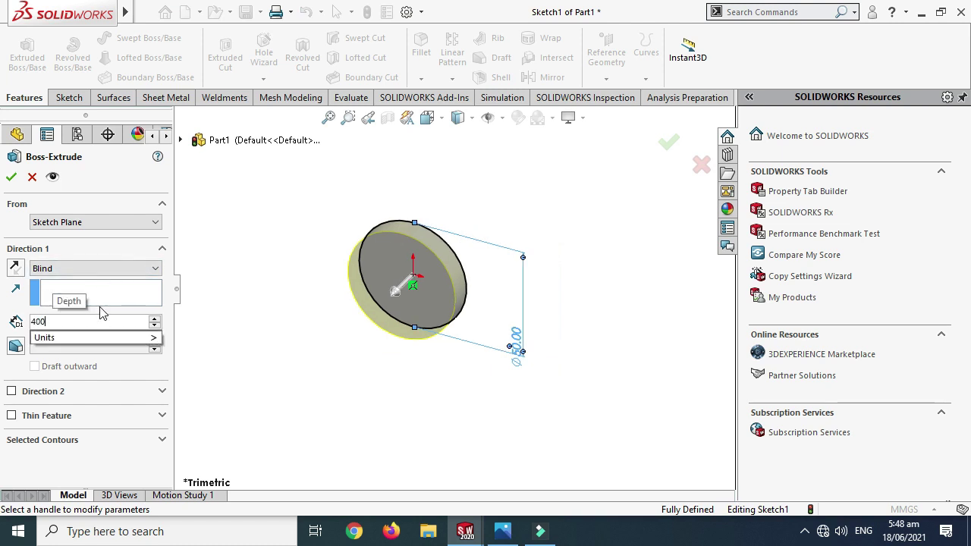
key(Return)
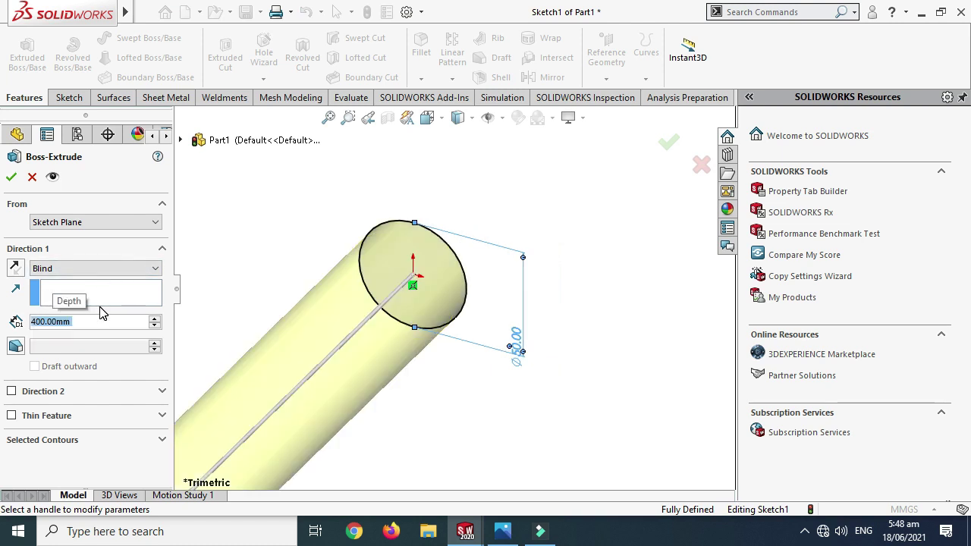
click(85, 268)
click(104, 331)
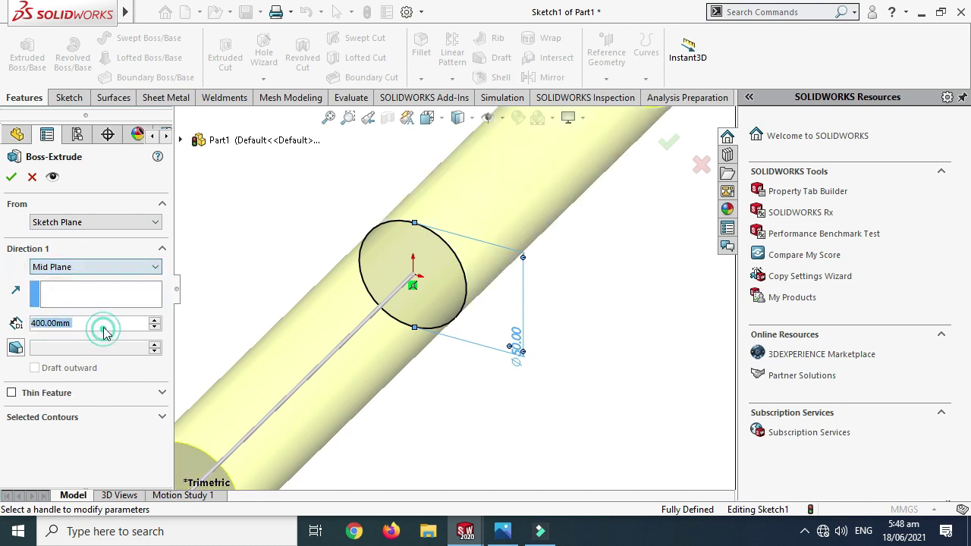
click(11, 177)
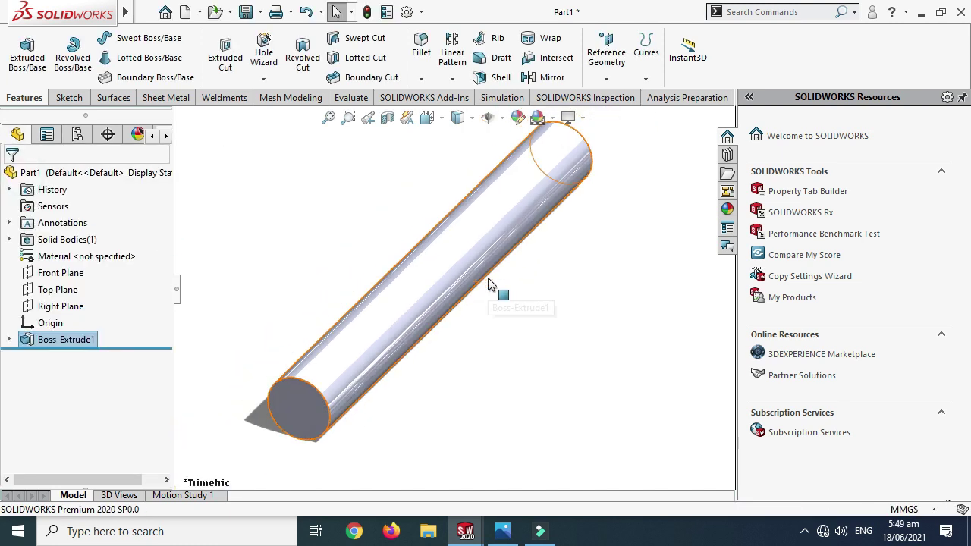
Start a new sketch on the flat circular end face of the cylinder.
scroll(489, 284, up, 3)
right_click(559, 201)
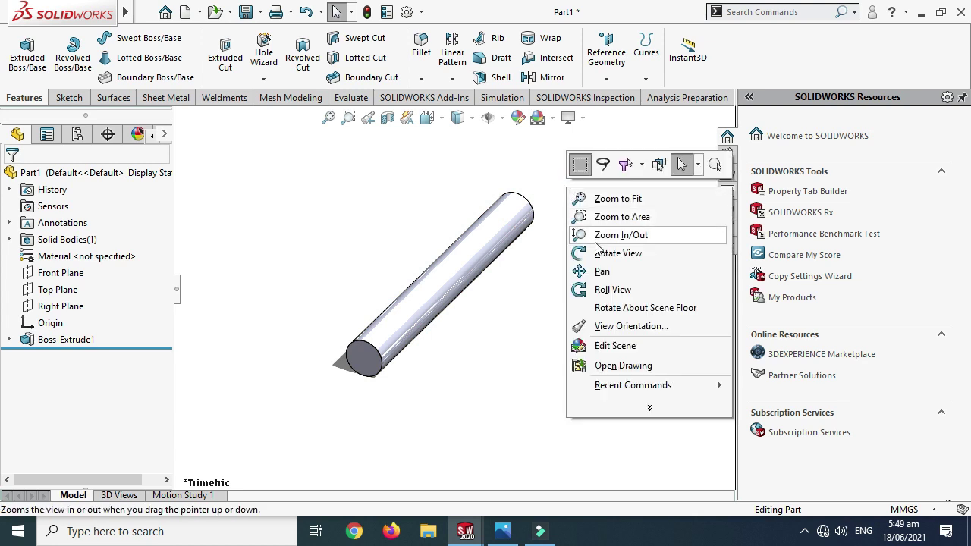
click(597, 252)
drag(557, 226, 548, 353)
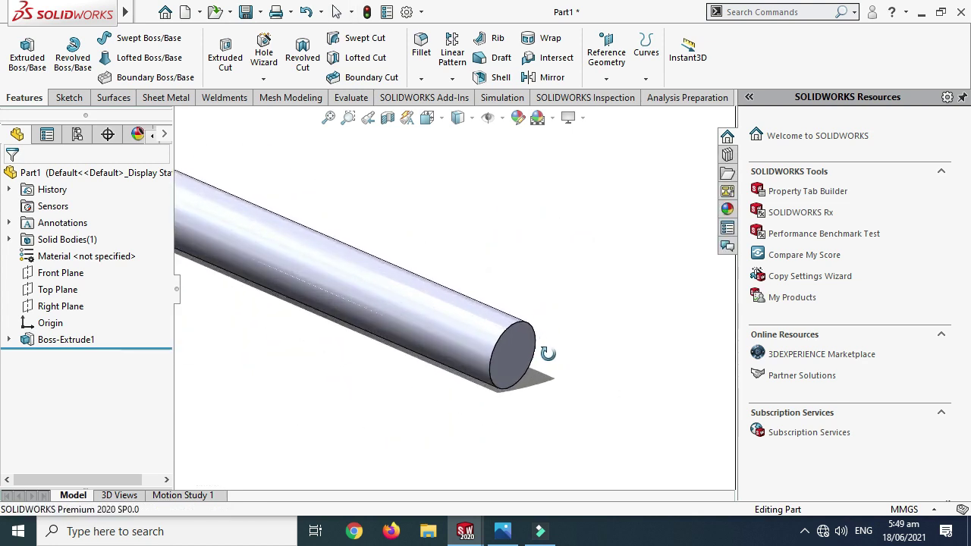
click(65, 98)
click(21, 53)
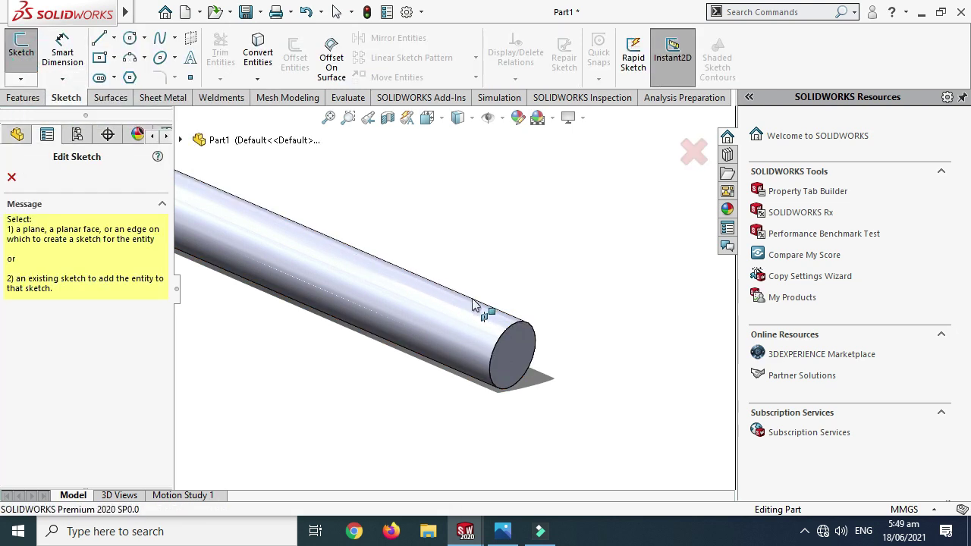
scroll(478, 310, down, 2)
click(510, 349)
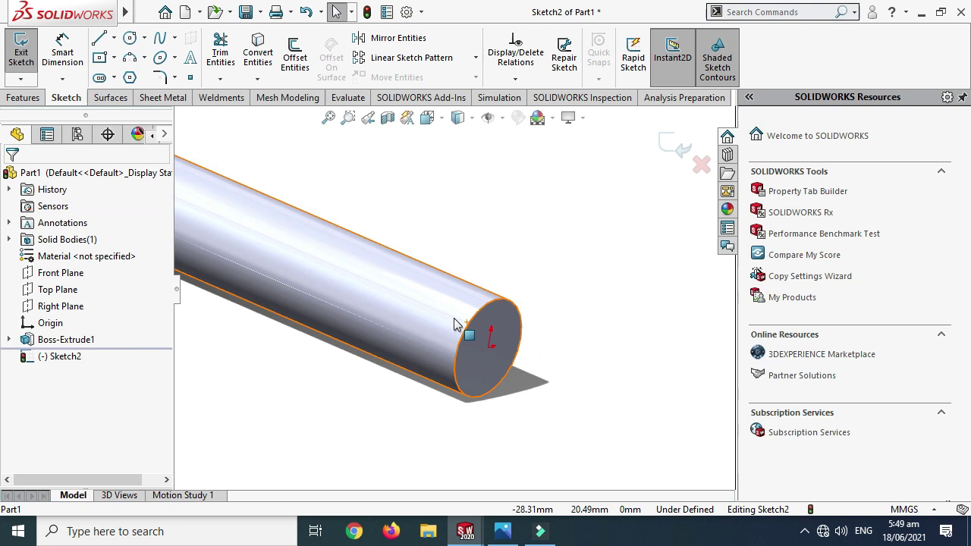
Draw a center rectangle from the origin on the cylinder's end face, extending beyond the circular edge on all sides.
click(113, 57)
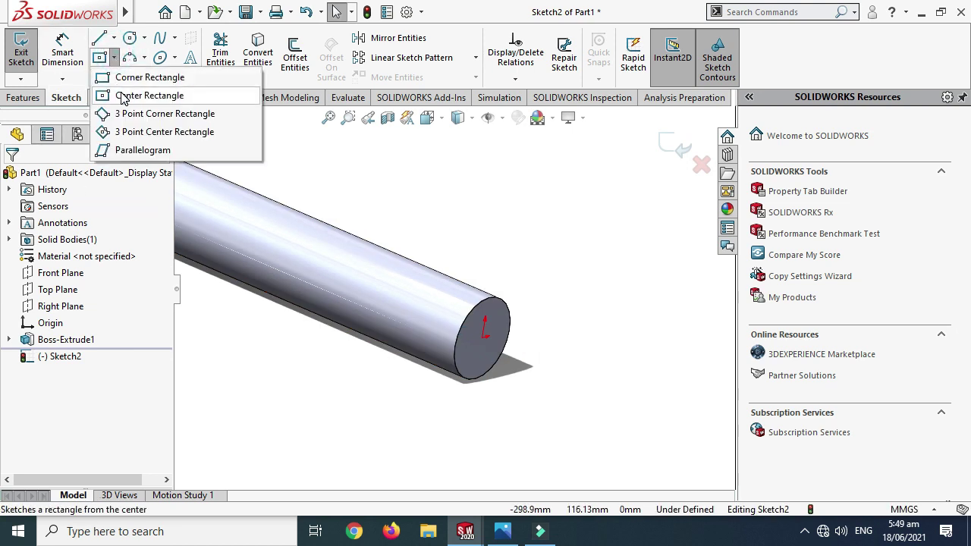
click(124, 97)
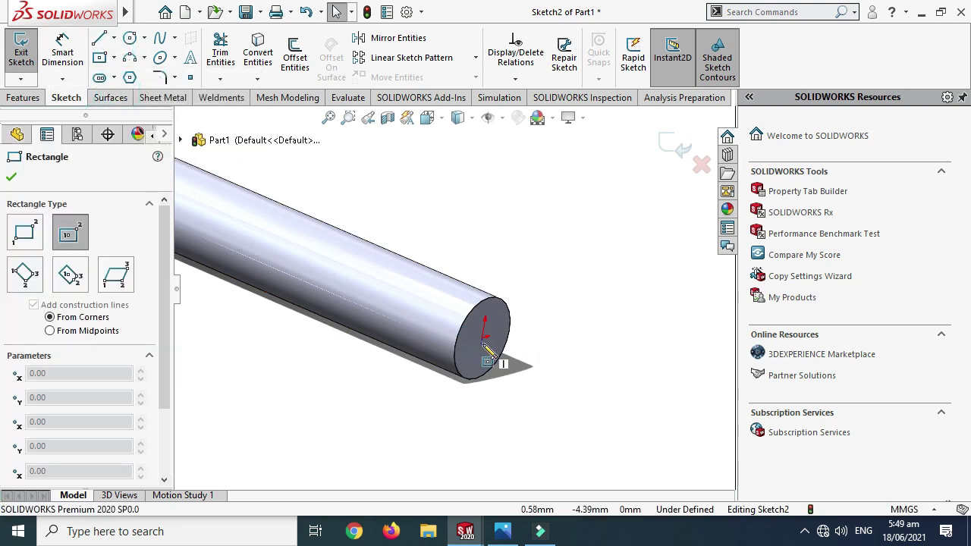
click(482, 335)
click(388, 440)
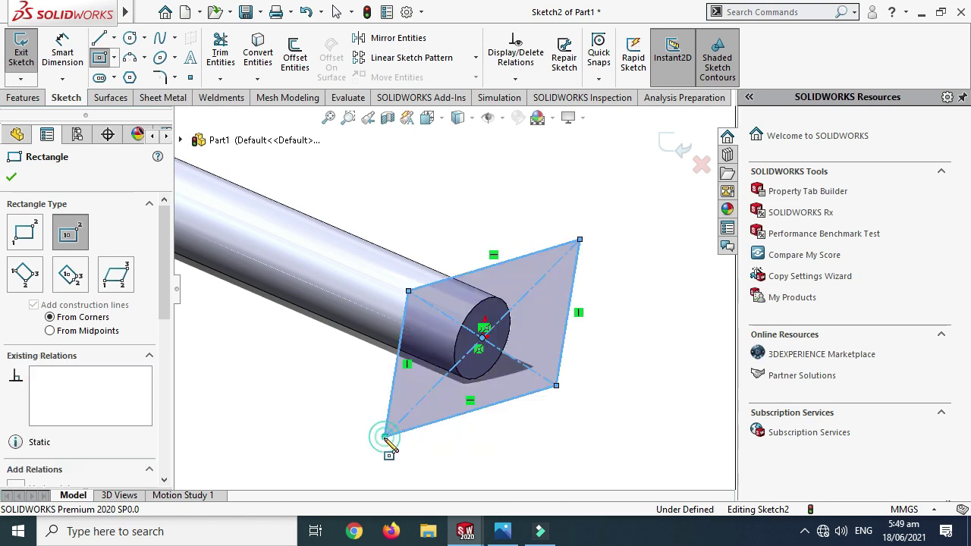
key(Escape)
Dimension the upper edge of the rectangle on the cylinder's end face and set it to 100 mm.
click(62, 57)
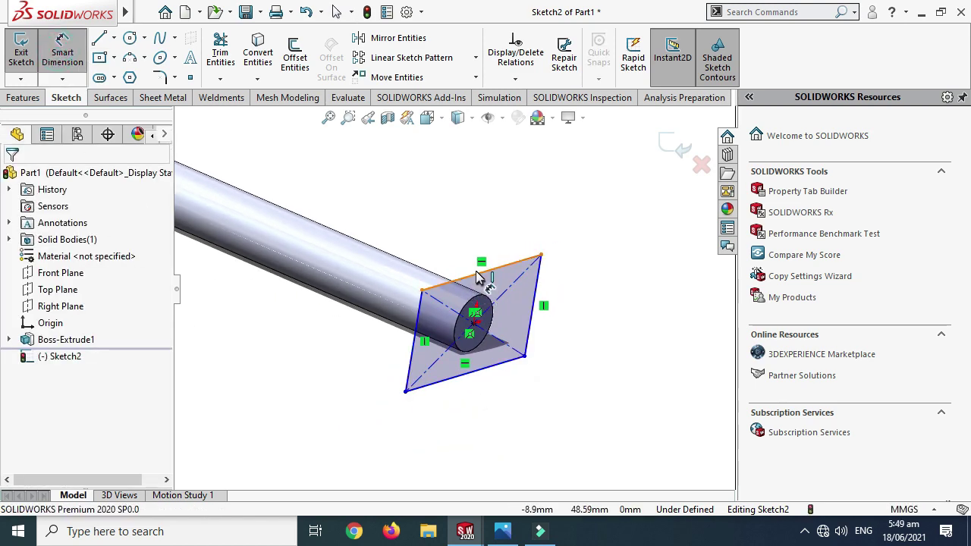
click(481, 274)
click(464, 237)
text(100)
key(Return)
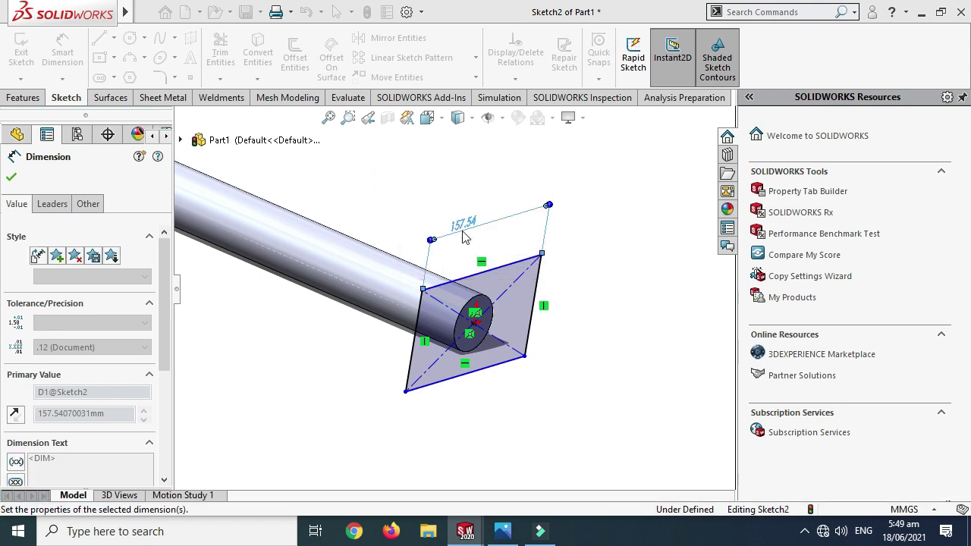
key(Escape)
Add an Equal relation between the rectangle's upper horizontal edge and its adjacent vertical edge.
scroll(484, 284, down, 3)
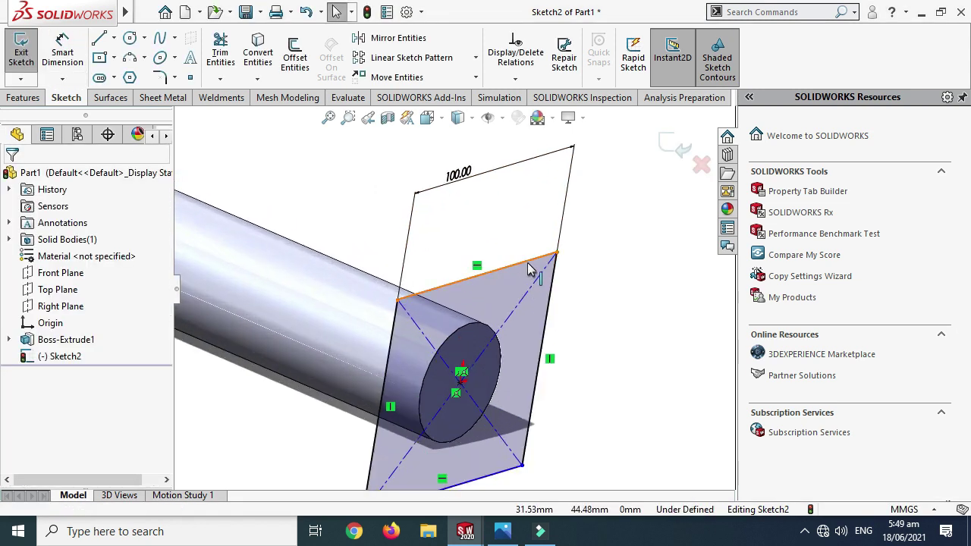
click(532, 261)
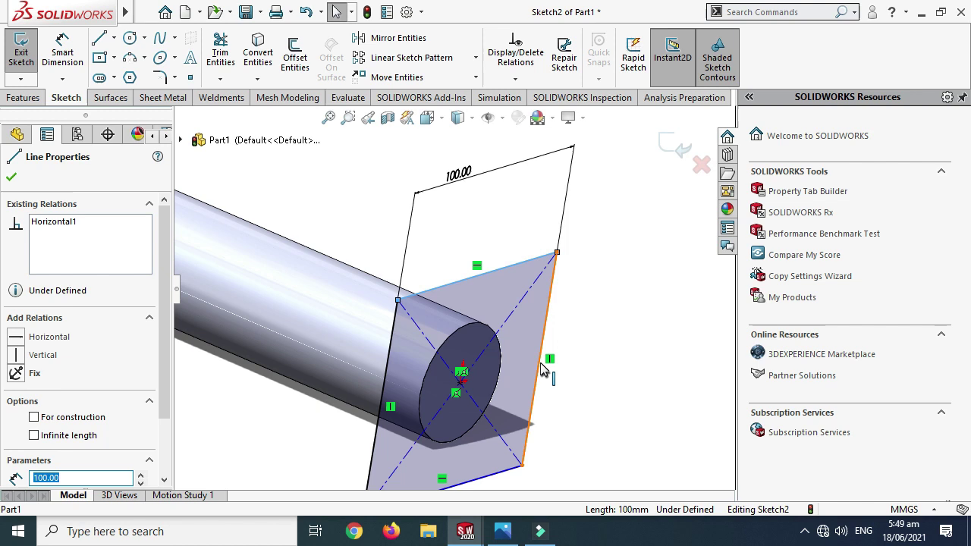
ctrl+click(541, 366)
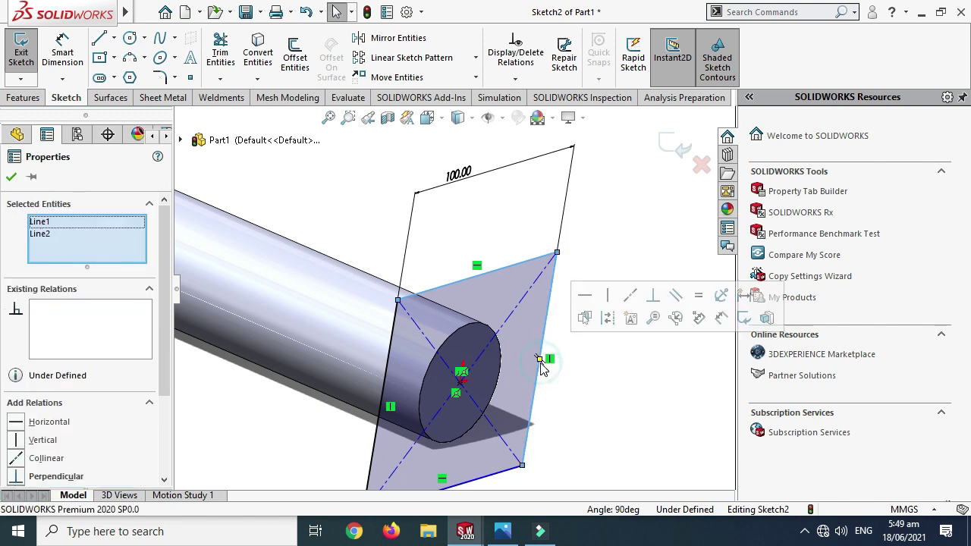
click(699, 298)
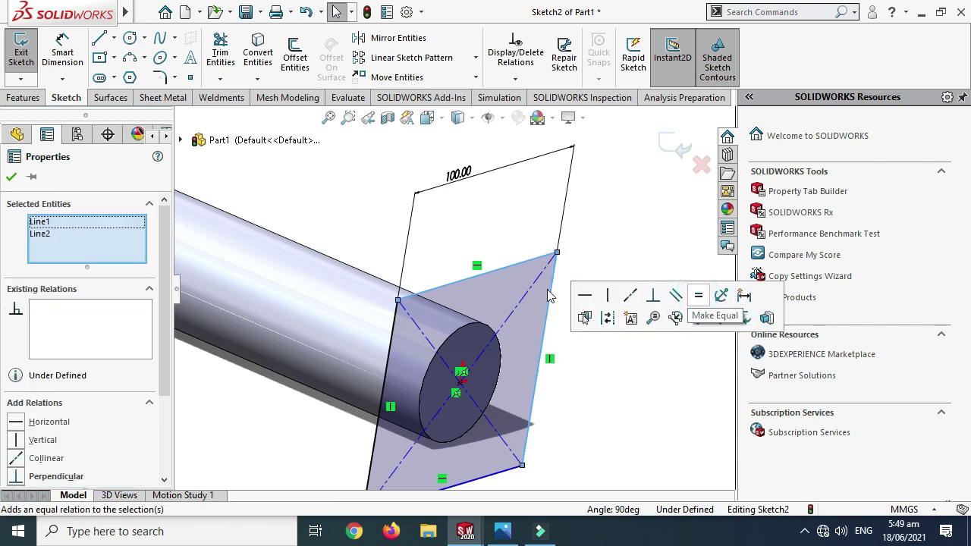
click(10, 176)
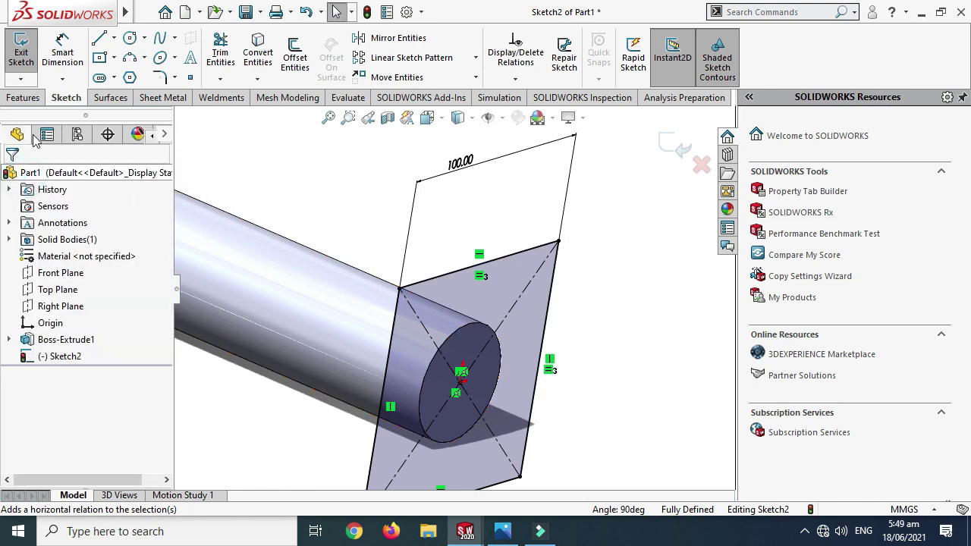
Extrude the square 50 mm outward from the shaft's end as a Blind boss with Merge result on.
click(23, 97)
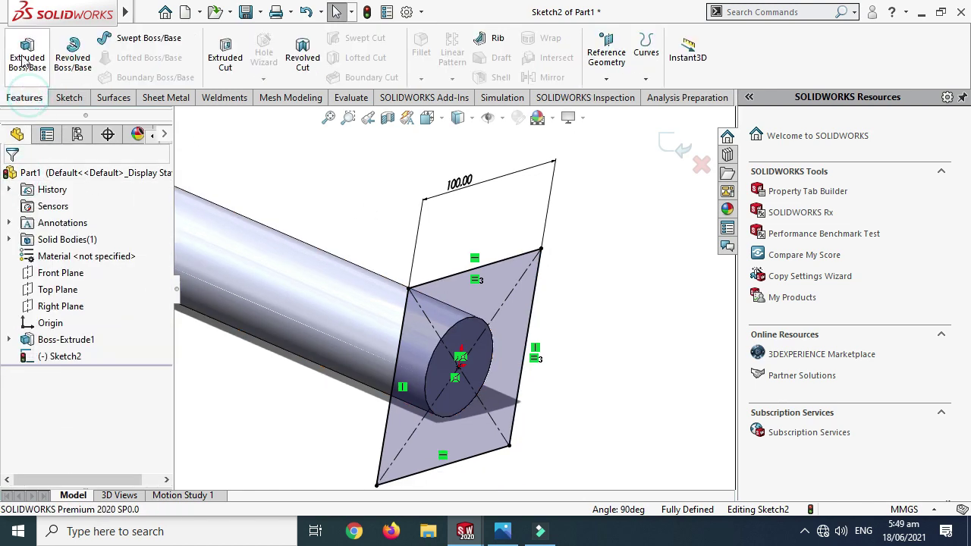
click(27, 54)
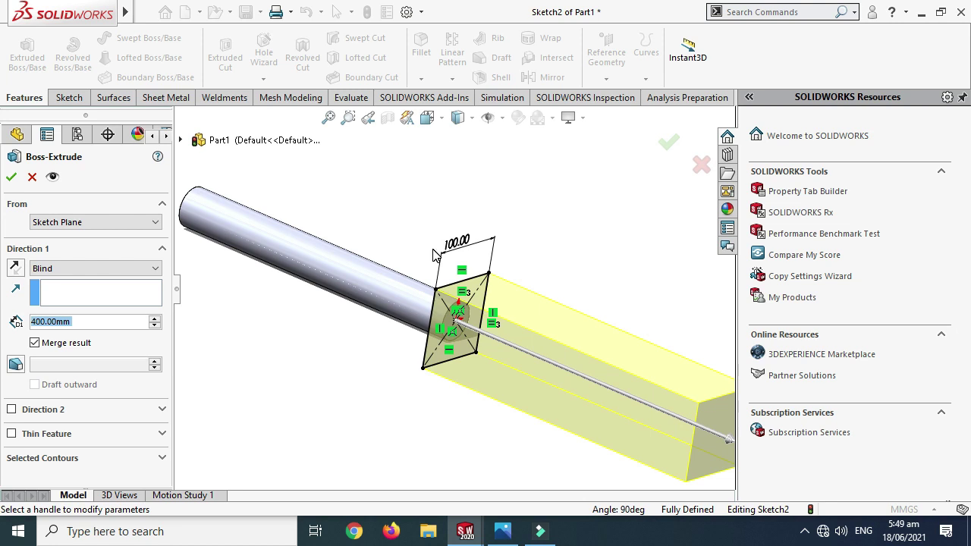
scroll(683, 373, up, 2)
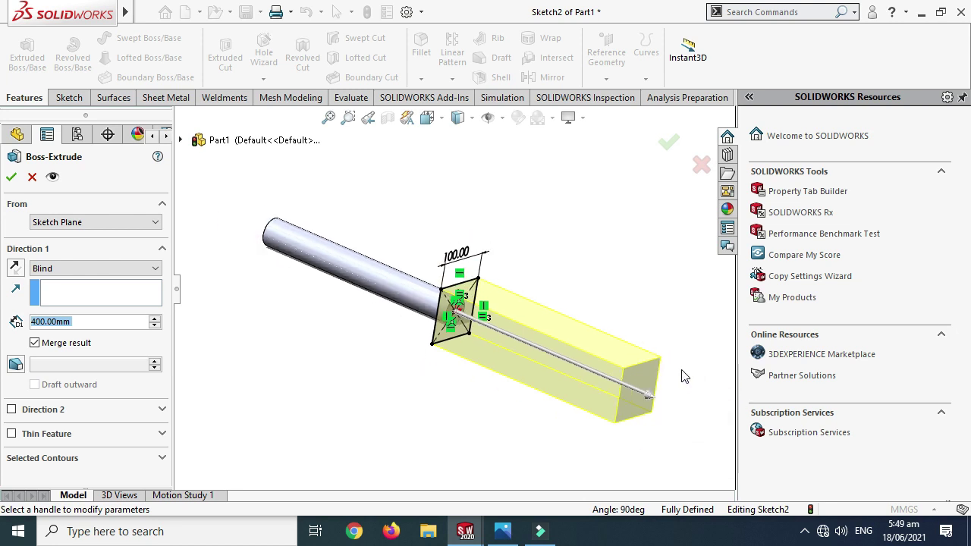
scroll(631, 339, down, 4)
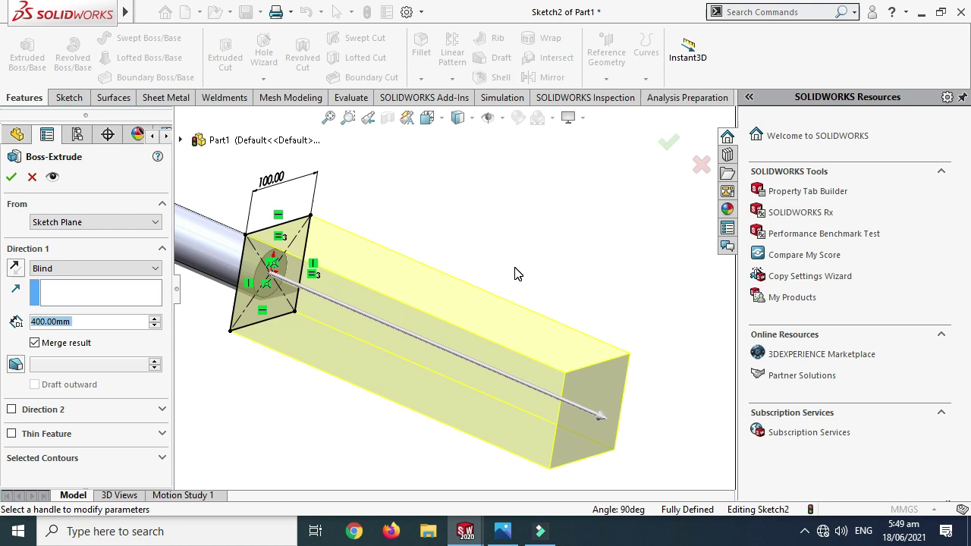
text(50)
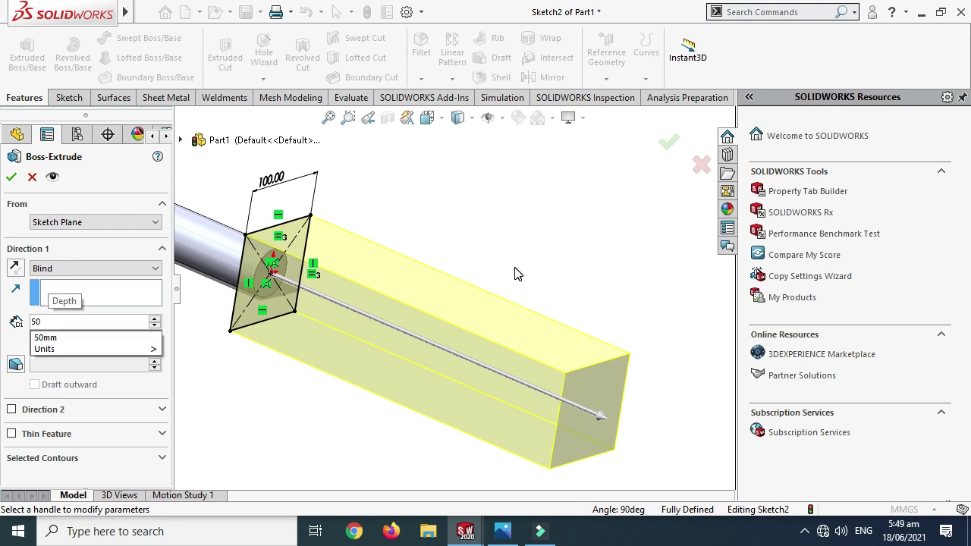
key(Return)
key(Return)
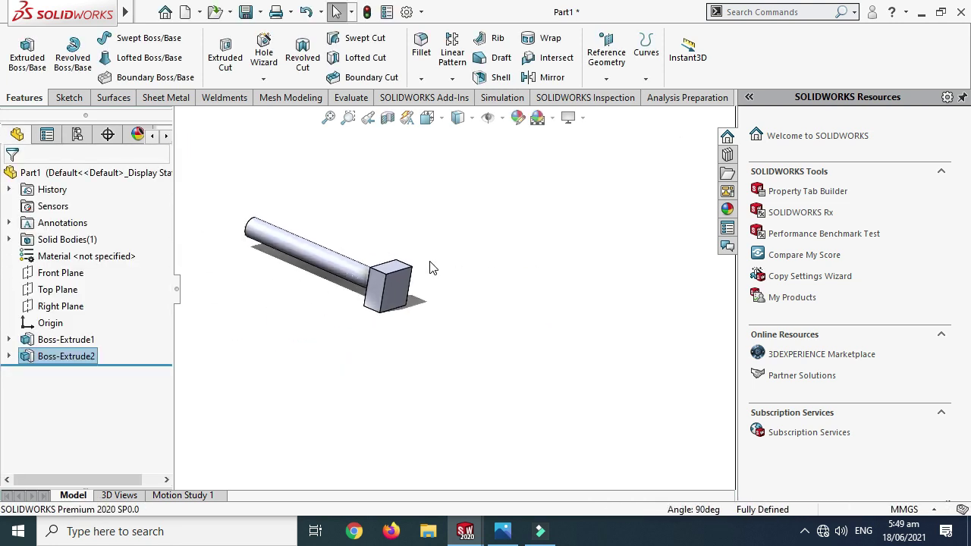
Inspect the shaft and its square head from the shaft's free end.
scroll(429, 267, up, 2)
right_click(418, 189)
click(466, 240)
drag(399, 252, 360, 273)
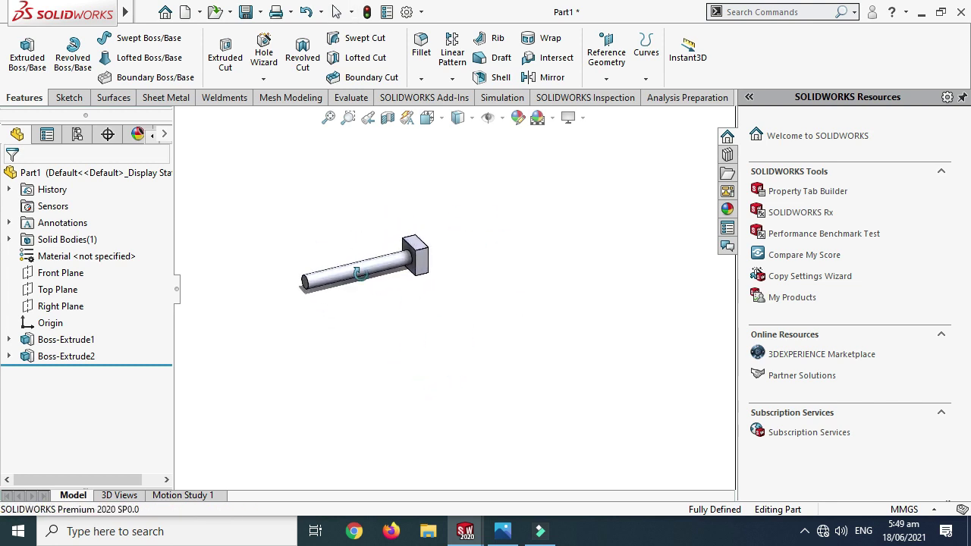
scroll(360, 273, down, 4)
scroll(432, 226, down, 2)
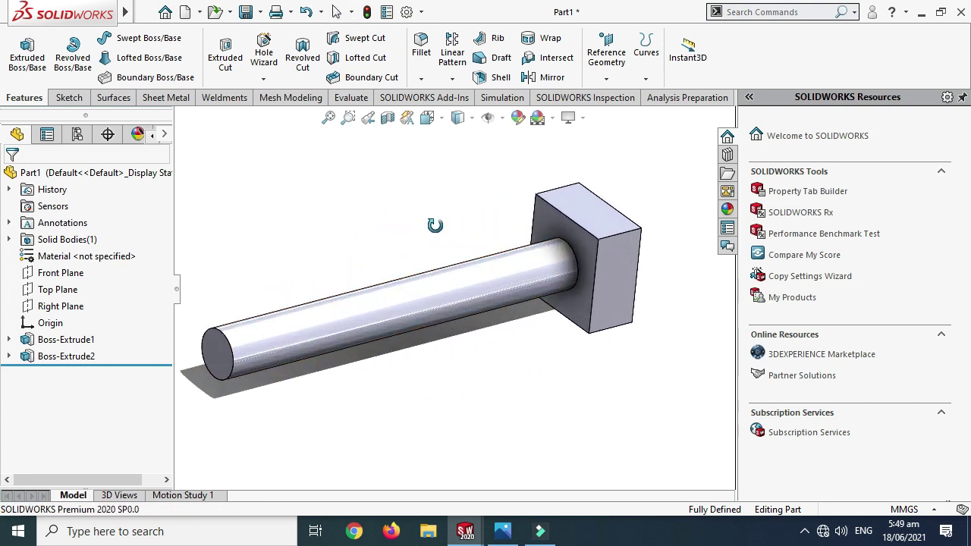
scroll(434, 225, up, 1)
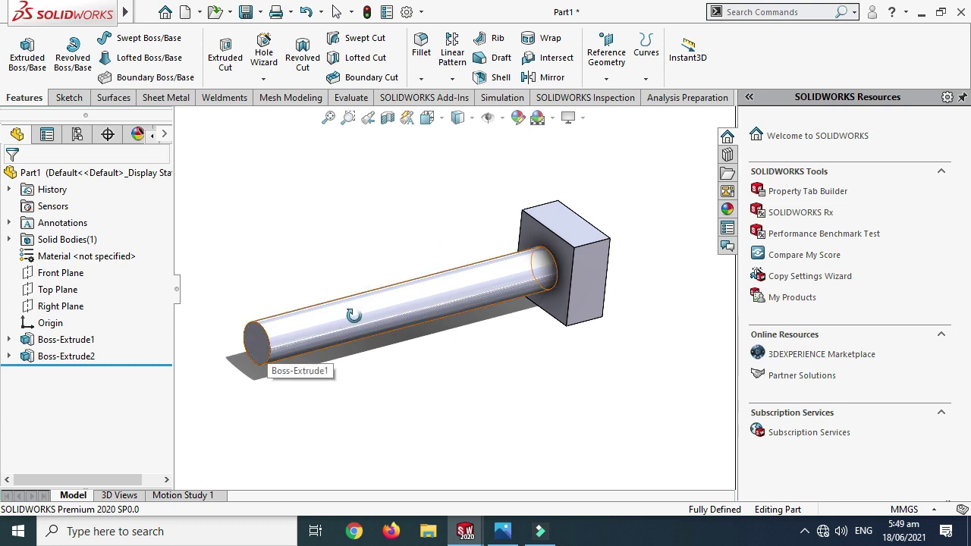
drag(411, 221, 432, 232)
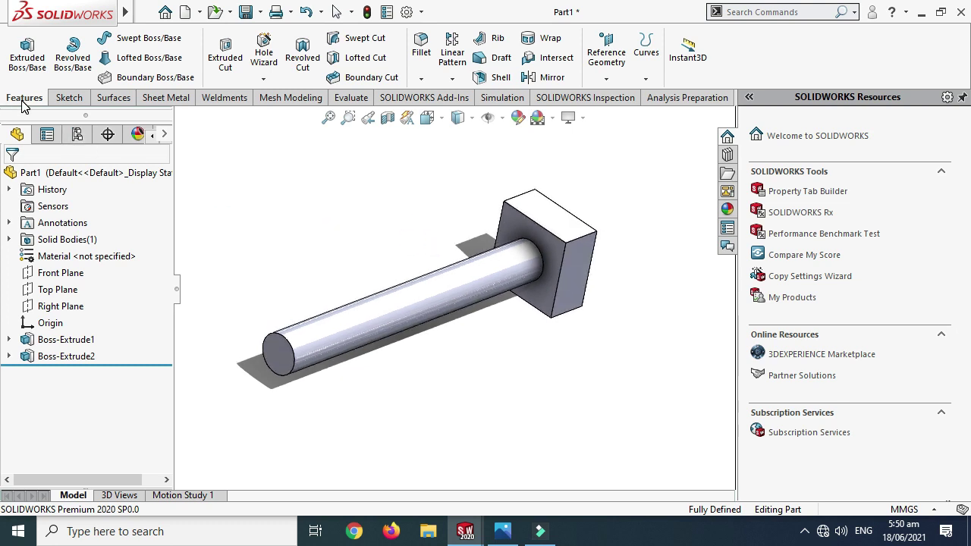
Create a reference axis through the shaft's center from its cylindrical face.
click(649, 79)
click(620, 74)
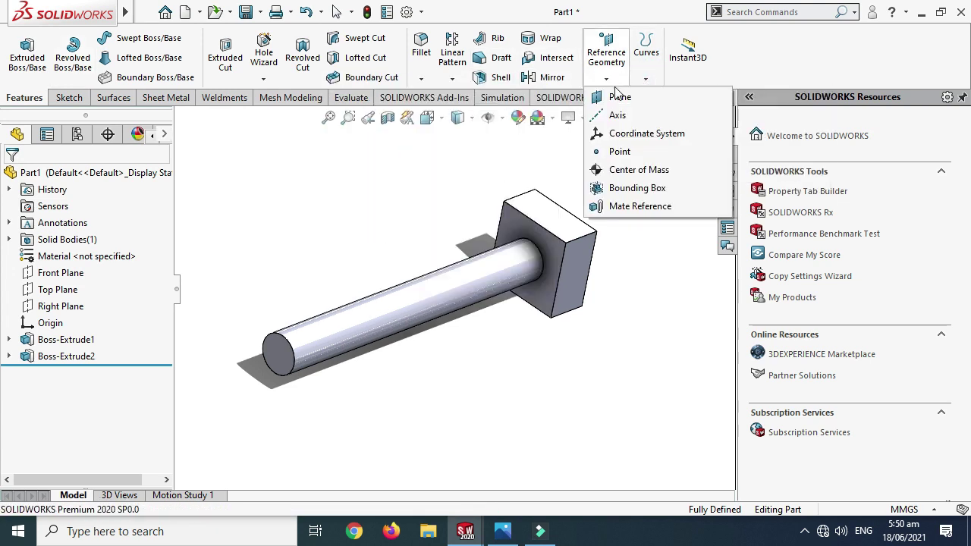
click(617, 115)
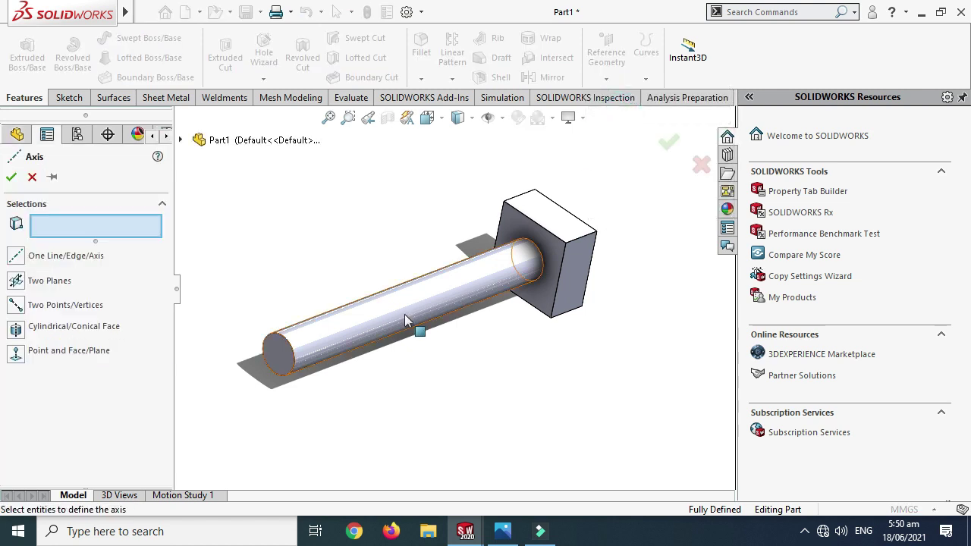
scroll(269, 271, down, 2)
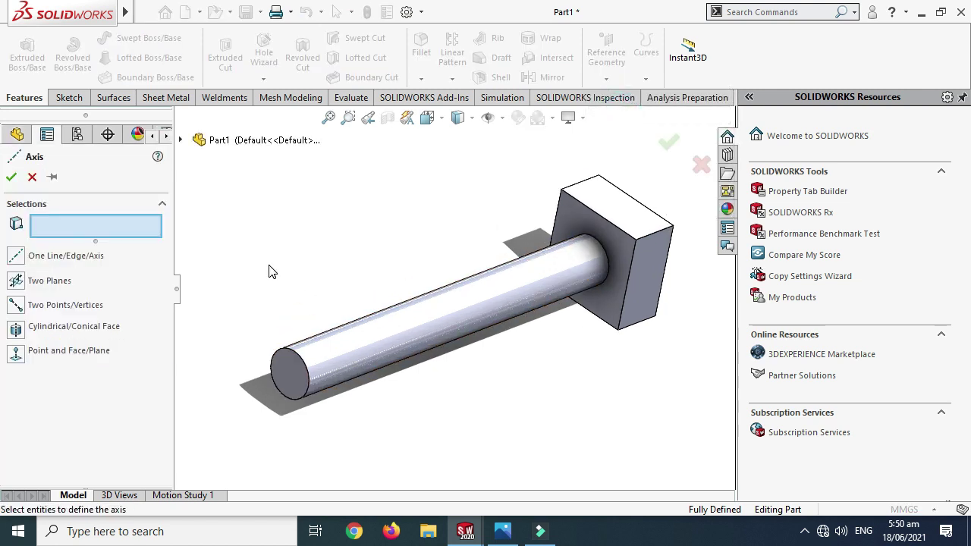
click(341, 350)
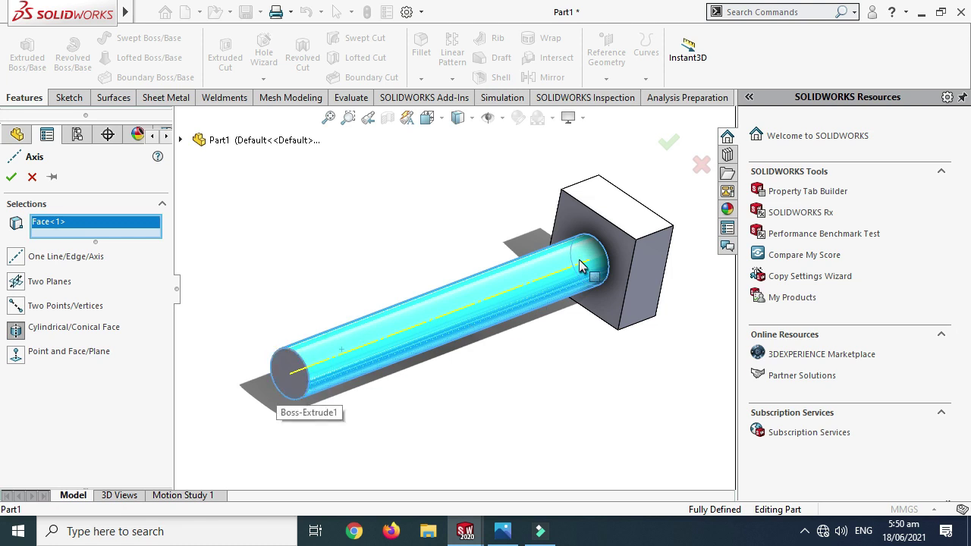
click(12, 177)
click(332, 210)
scroll(379, 213, up, 2)
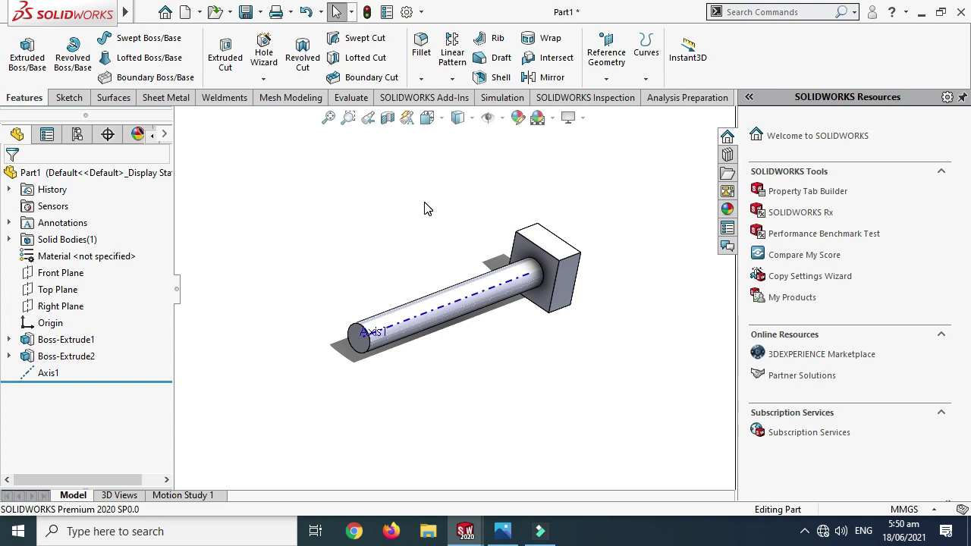
scroll(458, 271, down, 2)
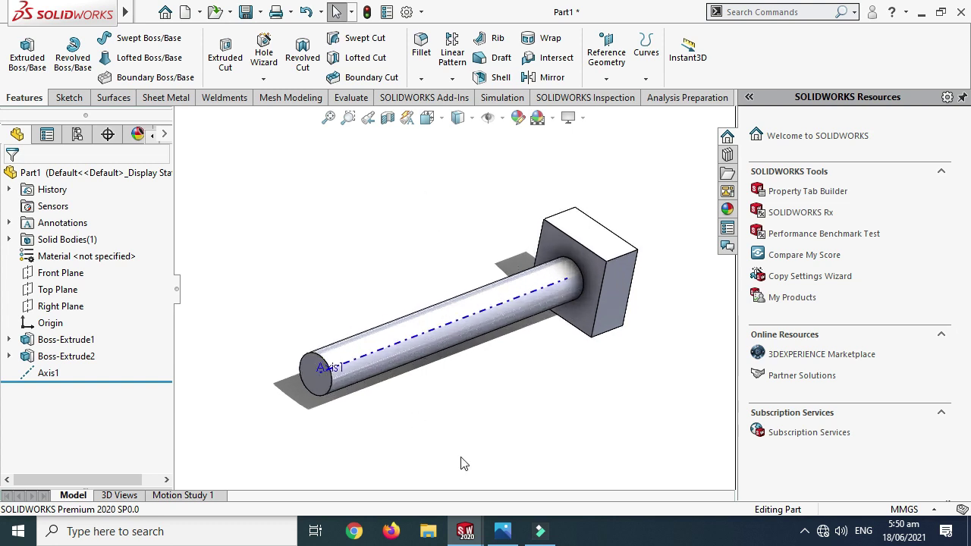
Switch to the Torque Sim reference part and examine the shaft's split line and the loaded area in the Torque 3 study.
mouse_move(466, 534)
click(508, 476)
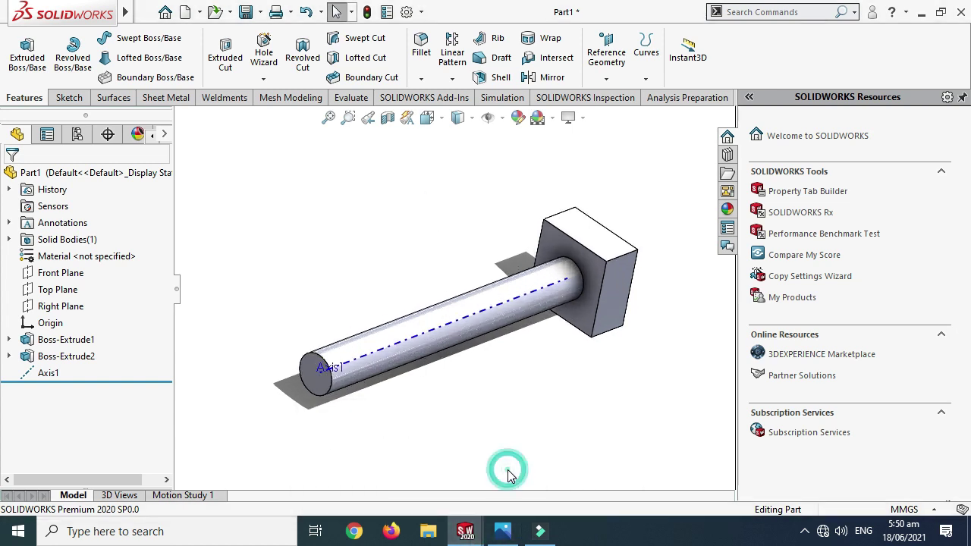
click(921, 12)
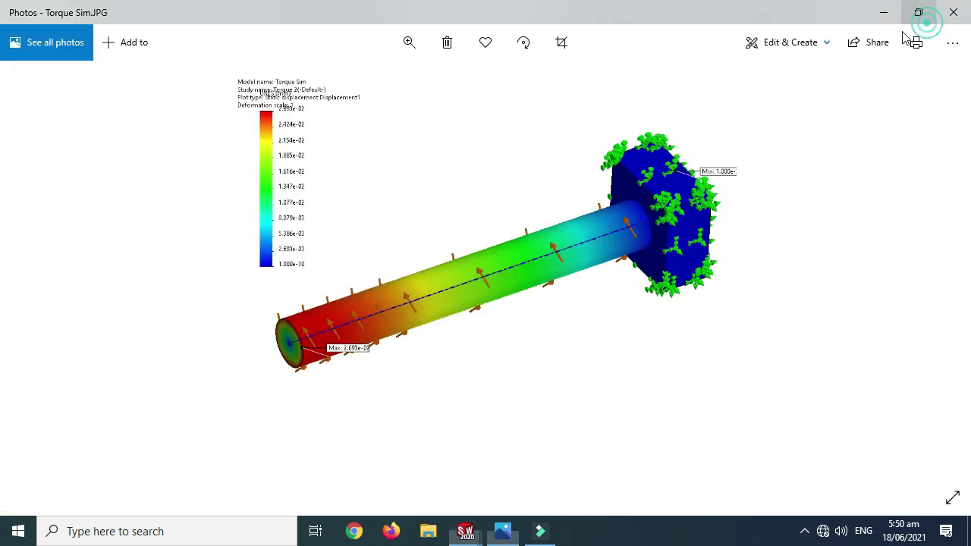
click(500, 535)
mouse_move(500, 534)
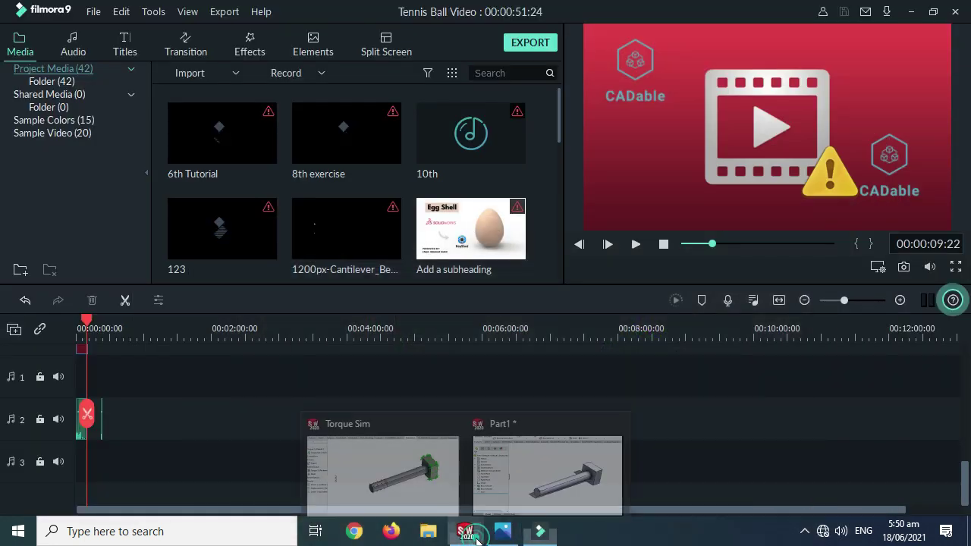
click(443, 472)
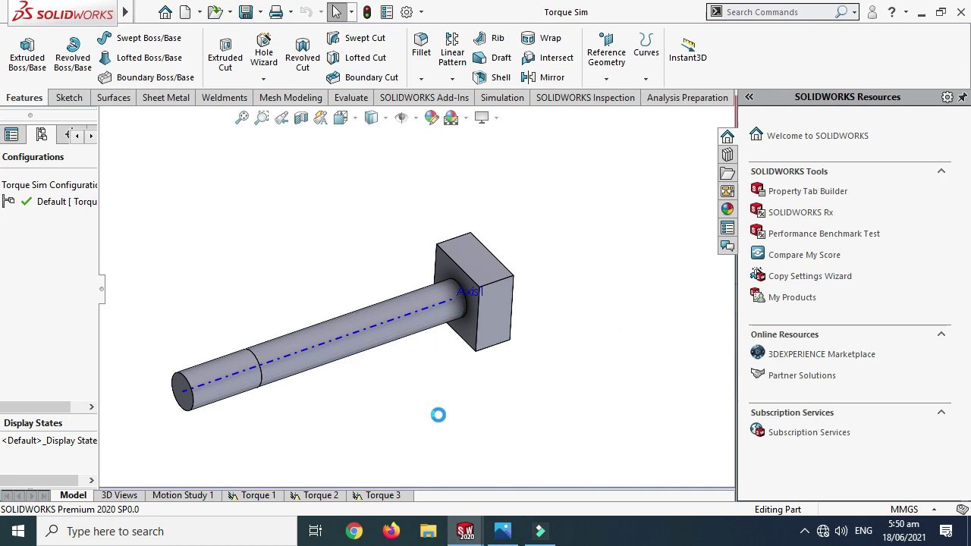
scroll(215, 382, down, 5)
scroll(362, 334, up, 5)
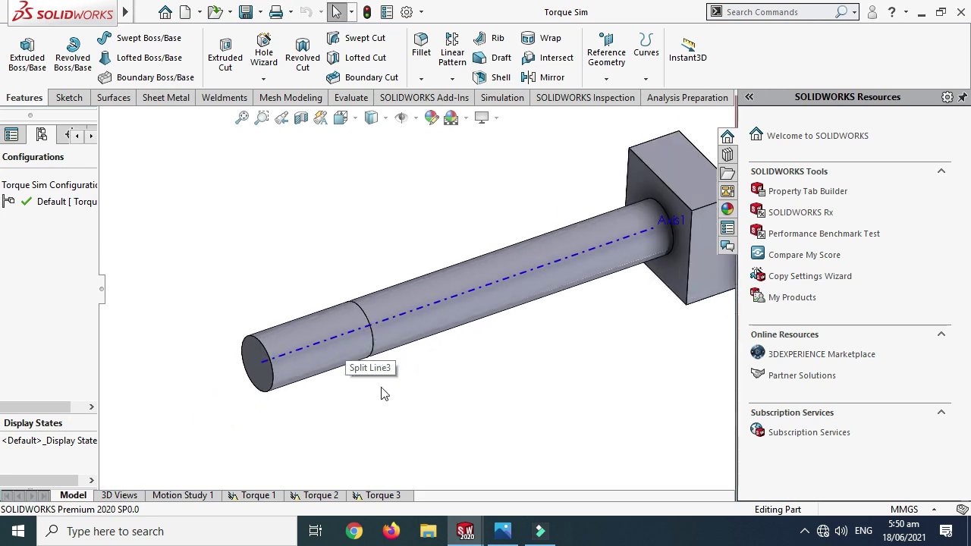
click(395, 496)
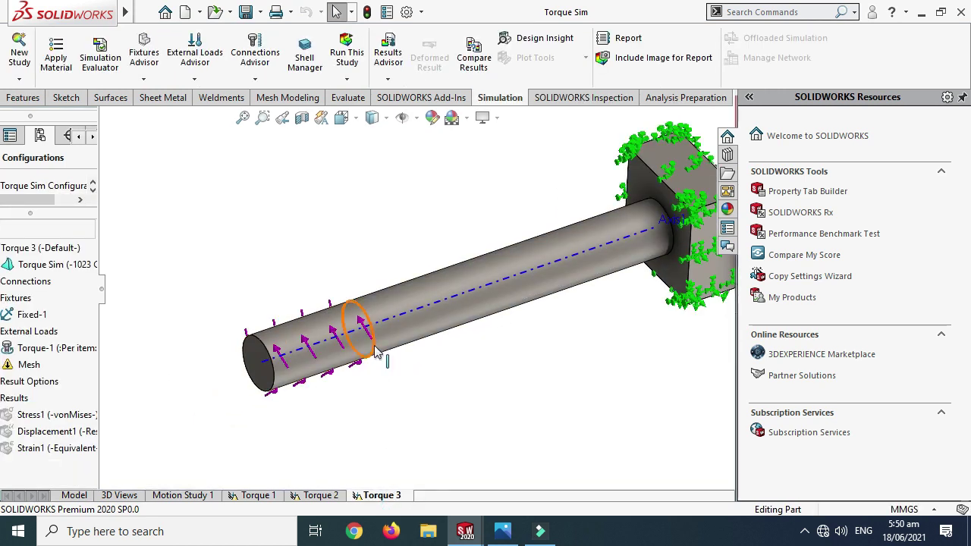
click(339, 310)
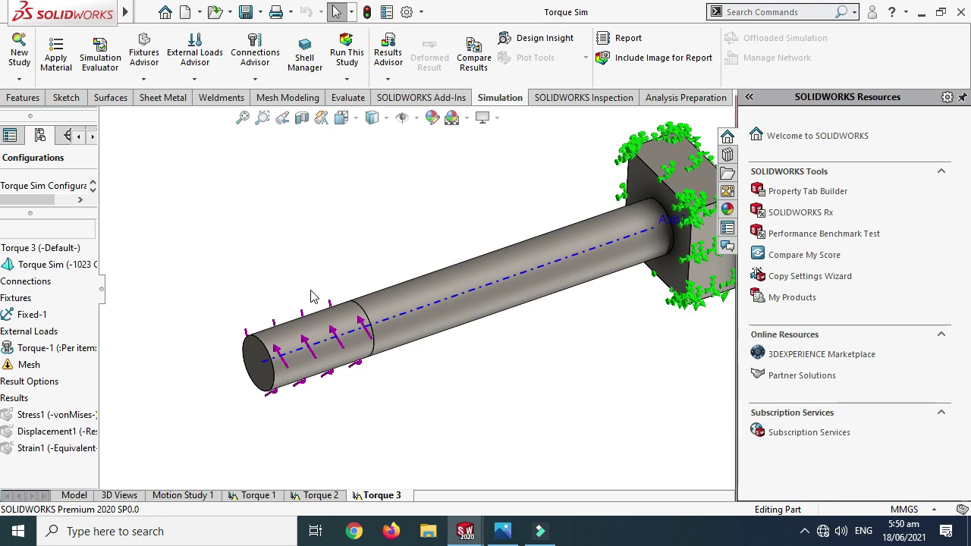
Return to the Part1 document and start a new sketch on the Top Plane.
mouse_move(465, 531)
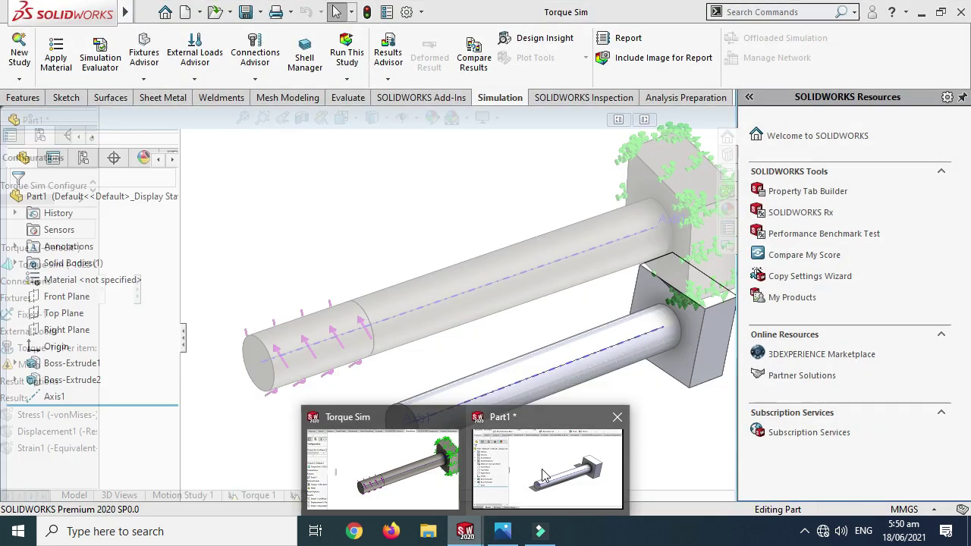
click(543, 476)
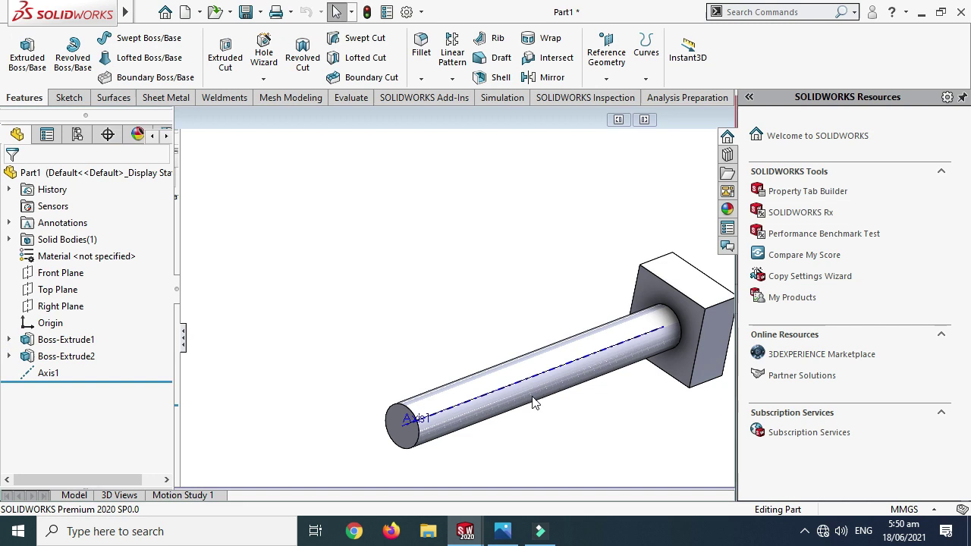
click(67, 290)
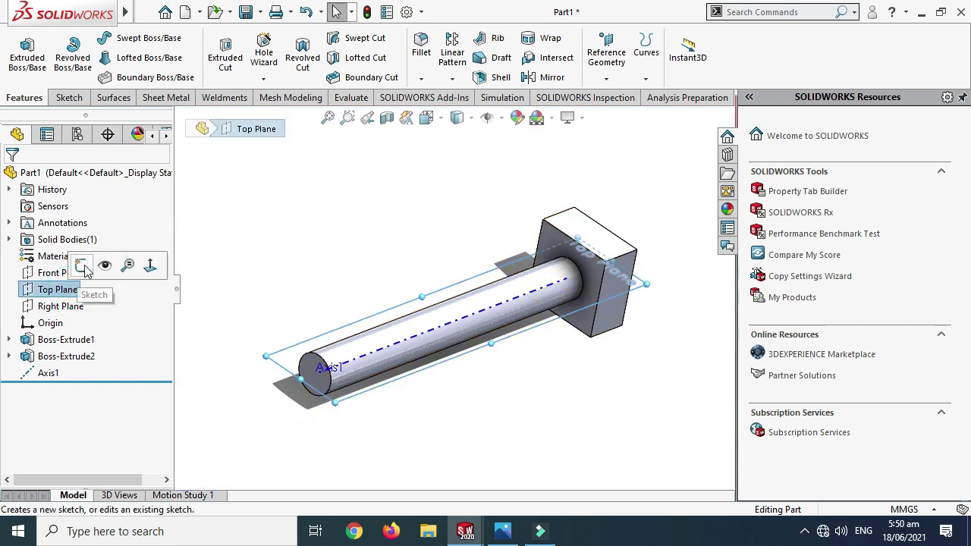
click(80, 265)
click(427, 119)
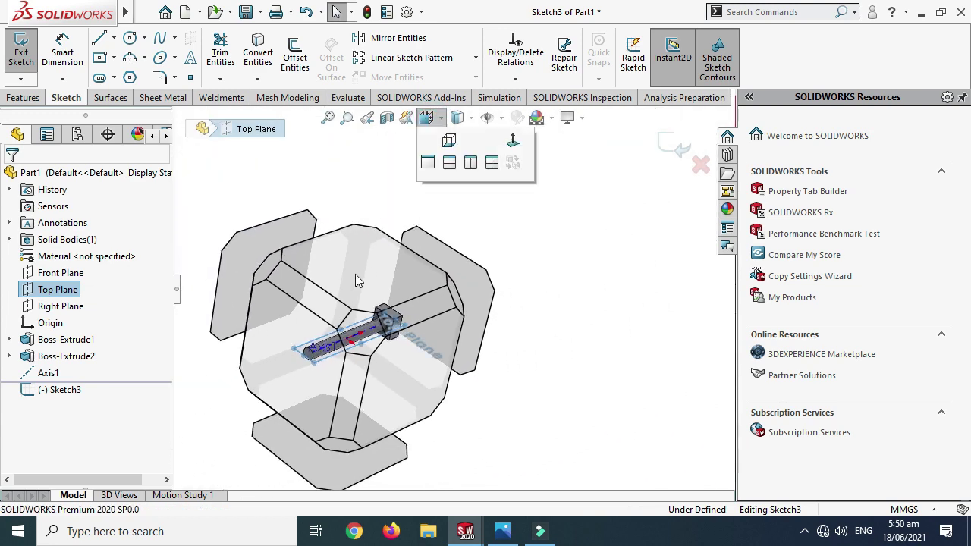
click(342, 278)
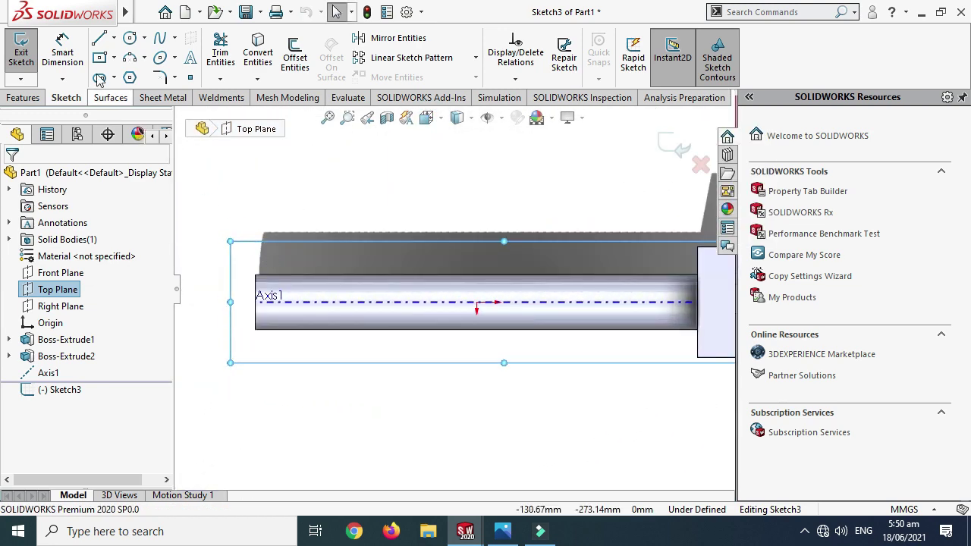
Sketch a straight line about 178 mm long across the shaft near its free end, perpendicular to the axis.
click(115, 42)
click(123, 56)
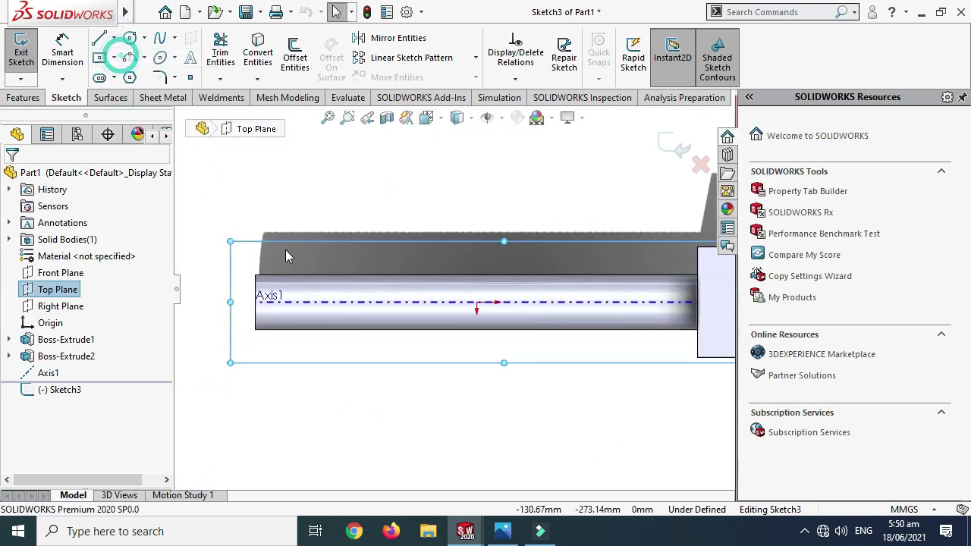
click(334, 207)
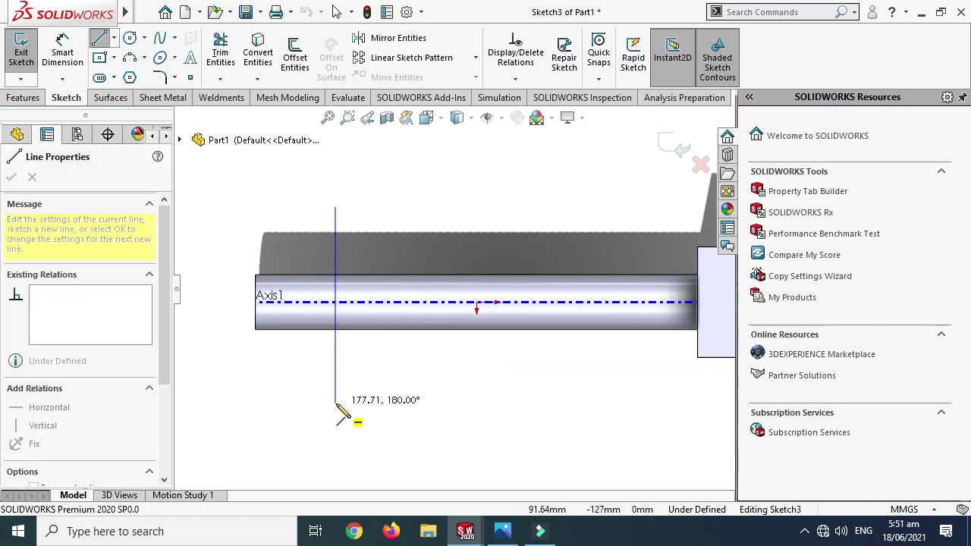
click(336, 402)
key(Escape)
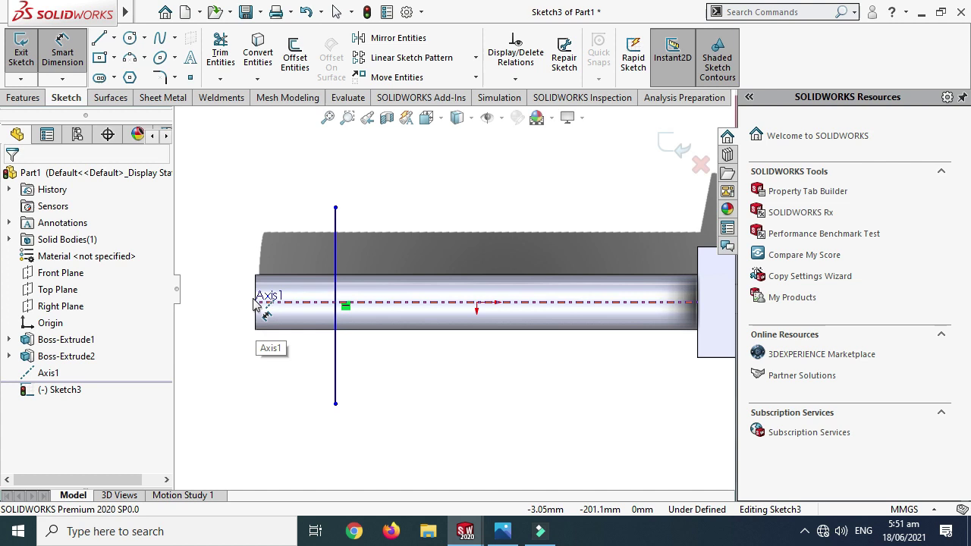
click(335, 327)
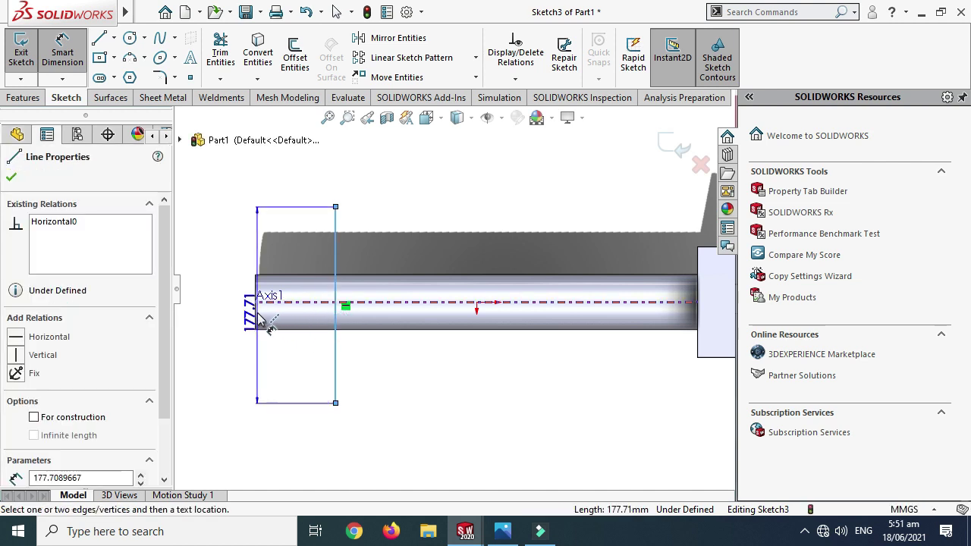
click(262, 337)
key(Escape)
key(Escape)
click(54, 70)
click(336, 287)
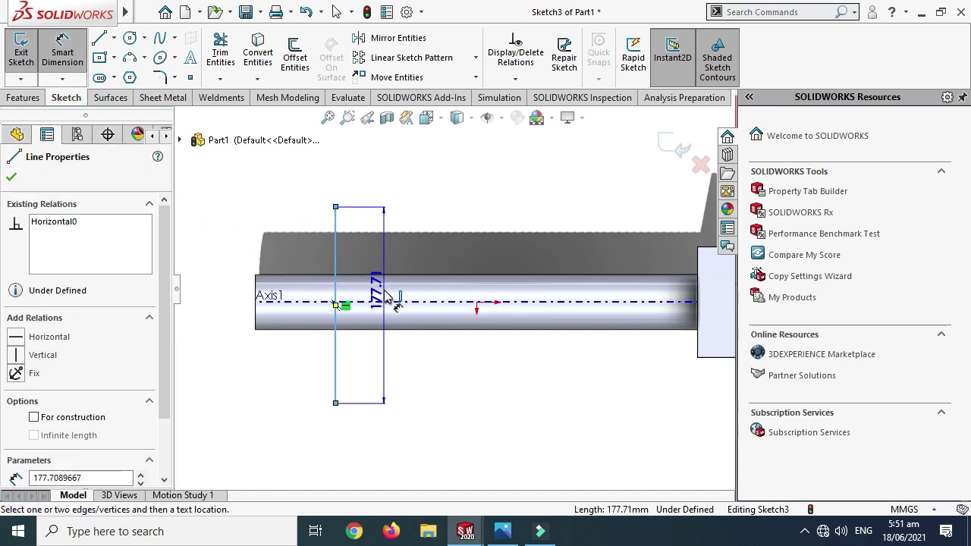
key(Escape)
key(Escape)
Move the cross line slightly along the shaft toward the square head and exit the sketch.
drag(336, 357, 361, 356)
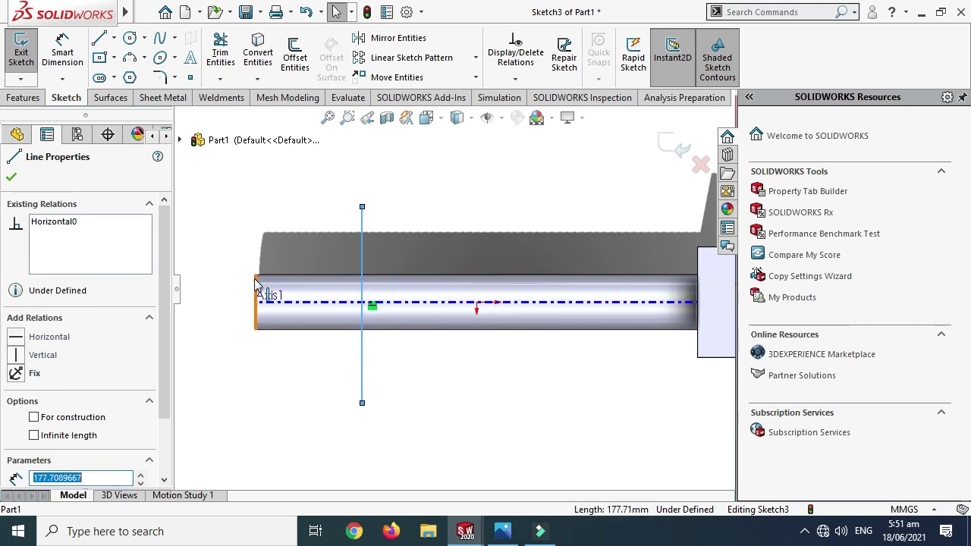
scroll(394, 254, up, 2)
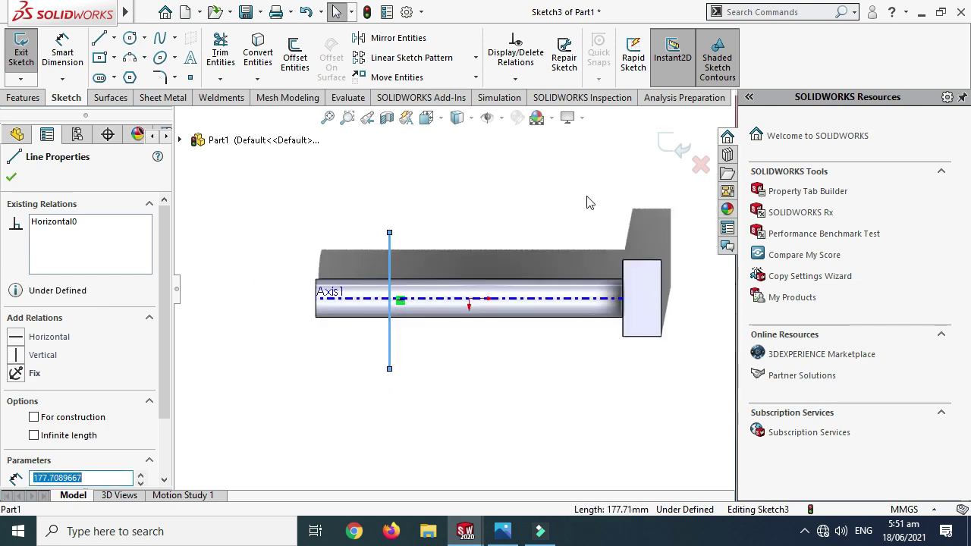
click(674, 145)
Split the shaft's cylindrical face with a projection Split Line, using the cross-line sketch.
scroll(531, 197, up, 2)
right_click(535, 176)
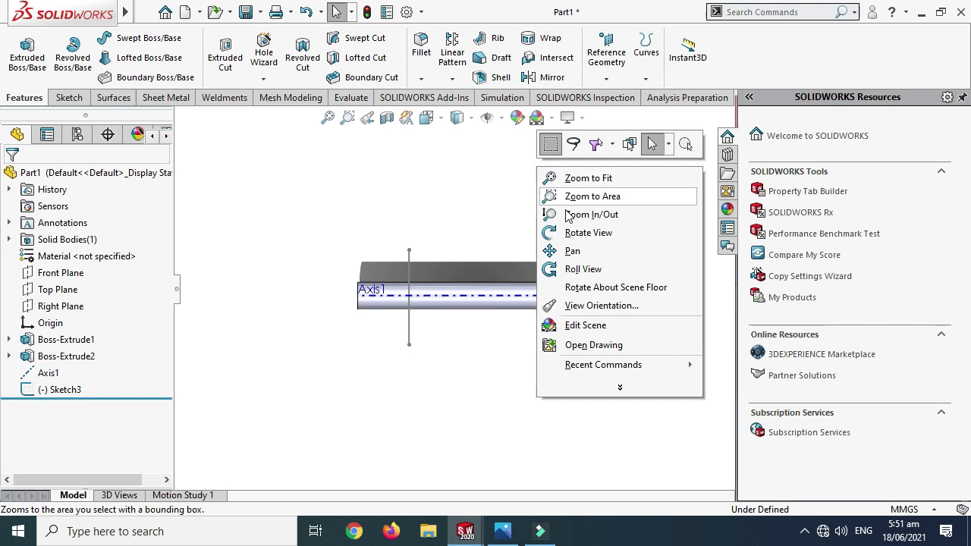
click(552, 229)
drag(546, 243, 442, 280)
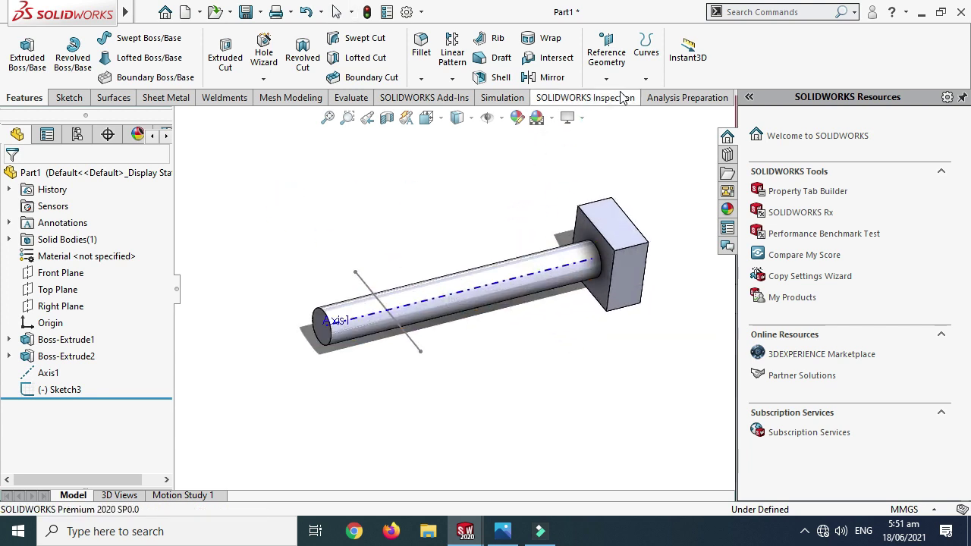
click(646, 49)
click(674, 95)
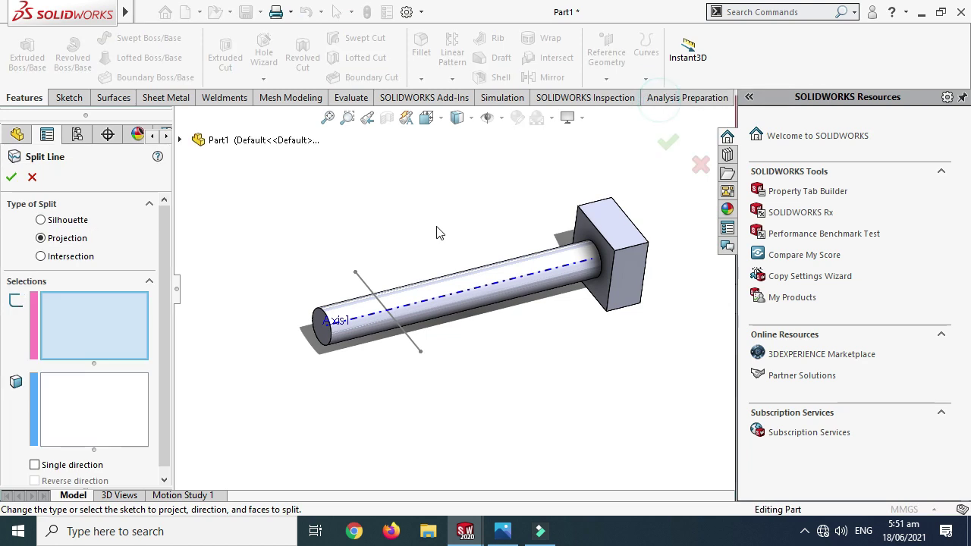
click(407, 339)
click(427, 309)
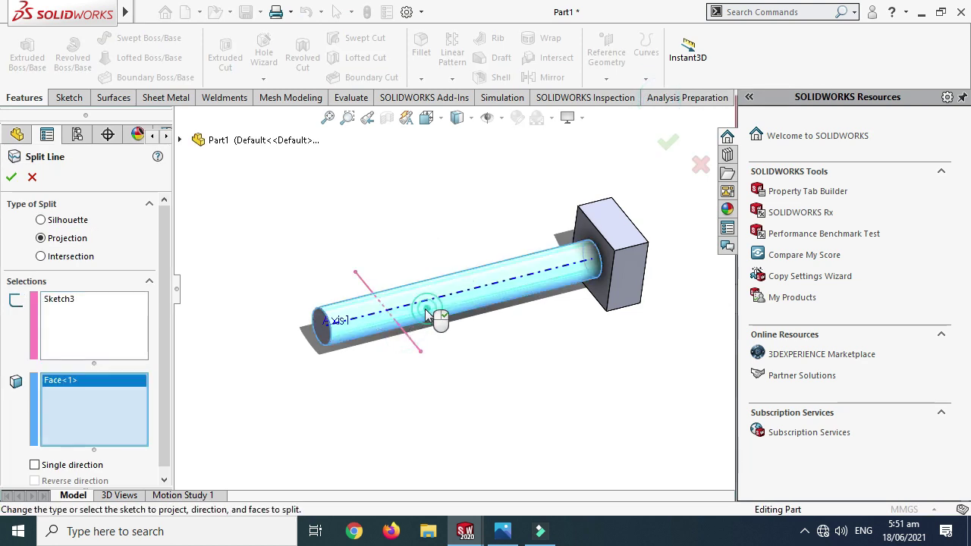
click(12, 177)
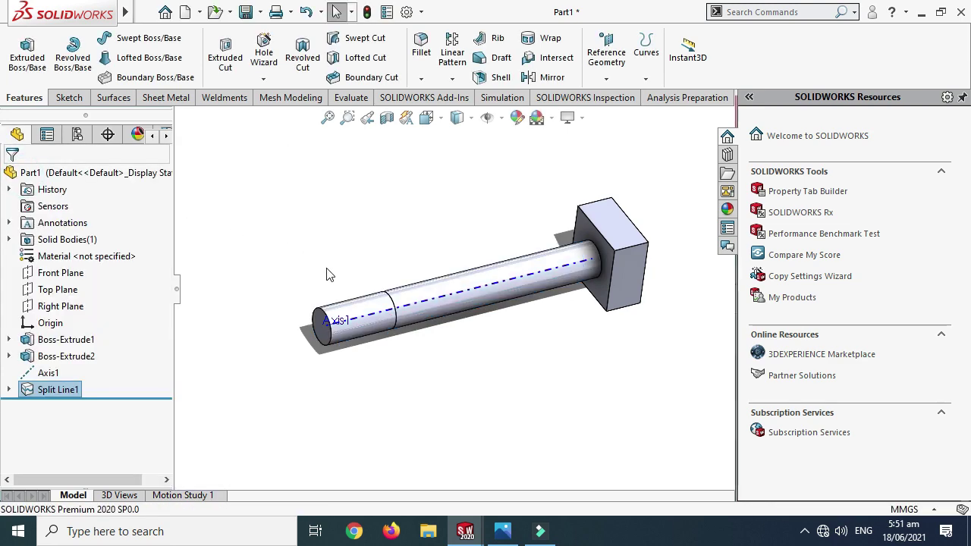
Examine the two split sections of the shaft's cylindrical face and the square head.
scroll(365, 328, down, 2)
scroll(365, 332, down, 3)
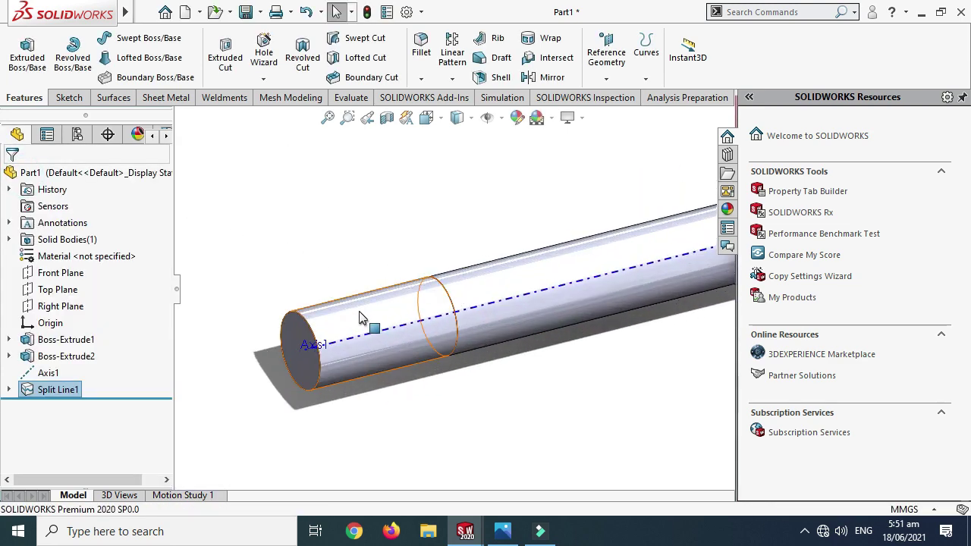
click(371, 318)
scroll(386, 303, up, 4)
click(536, 270)
middle_drag(535, 270, 613, 244)
click(443, 220)
scroll(613, 245, down, 2)
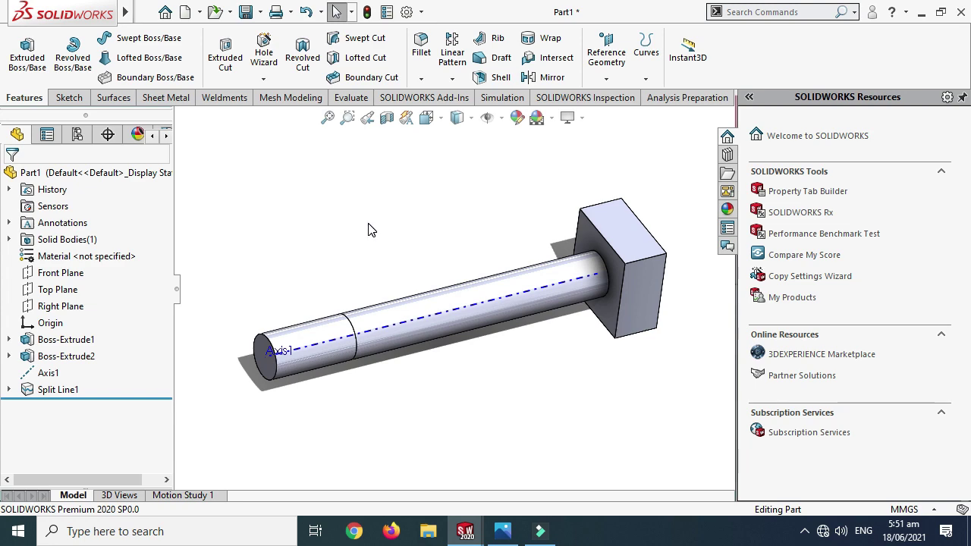
Check in the add-ins list whether SOLIDWORKS Simulation is active.
click(422, 12)
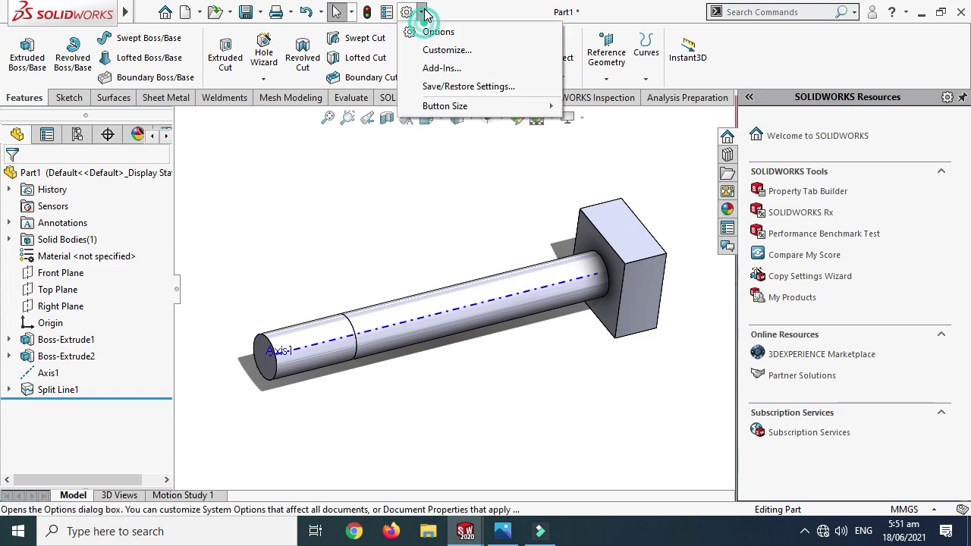
click(429, 69)
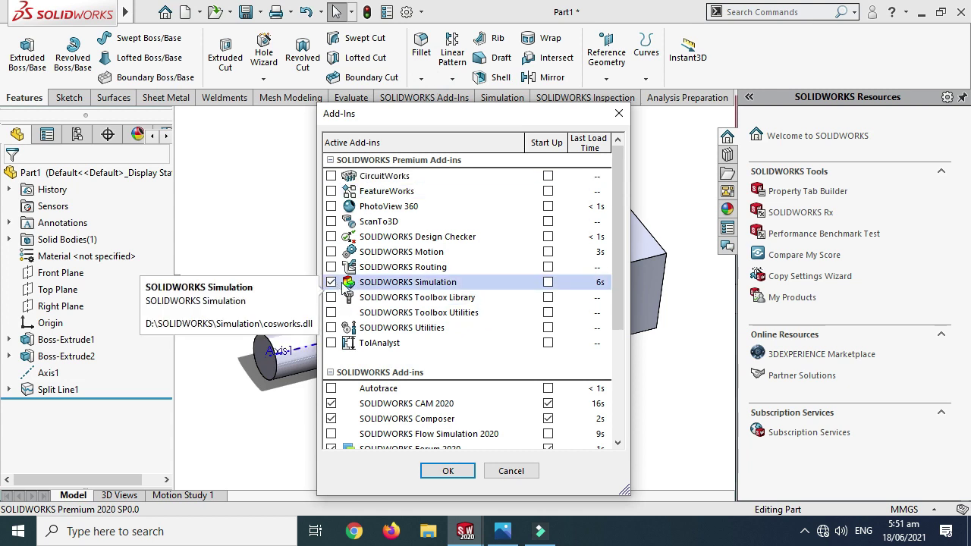
click(618, 113)
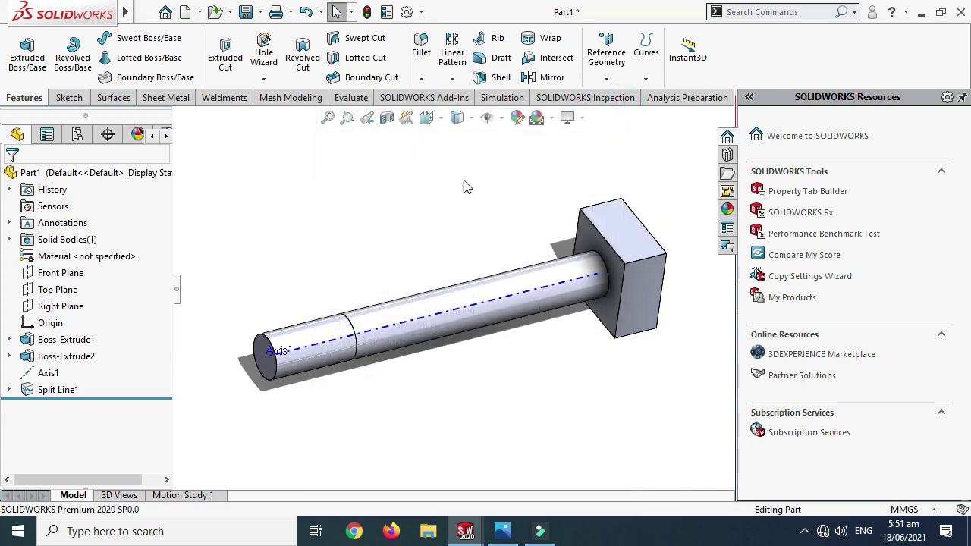
Create a new static simulation study with the name Static 1.
click(500, 98)
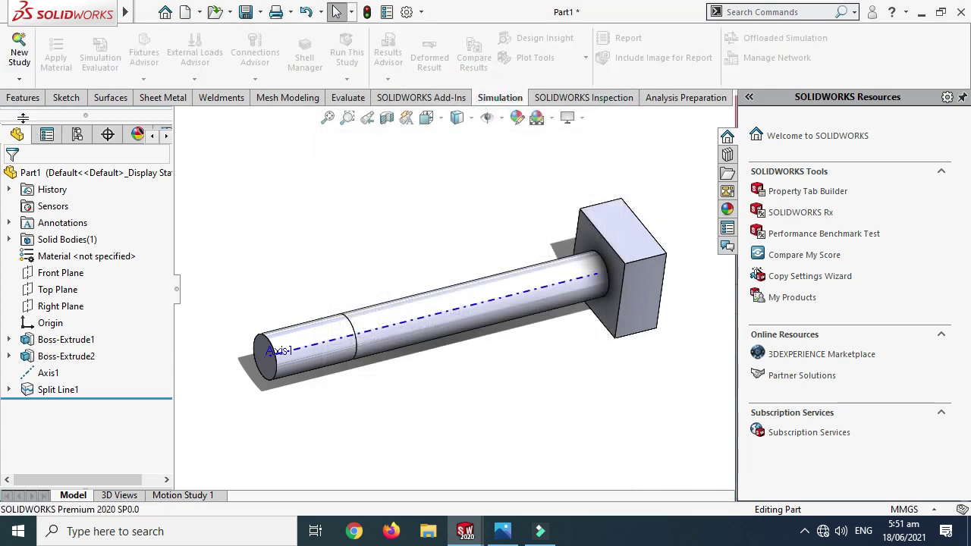
click(19, 79)
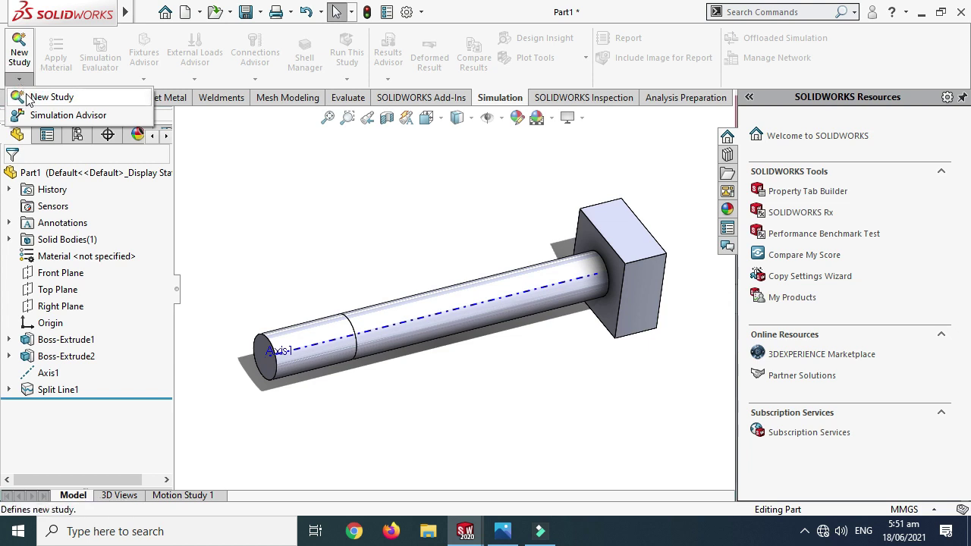
click(47, 99)
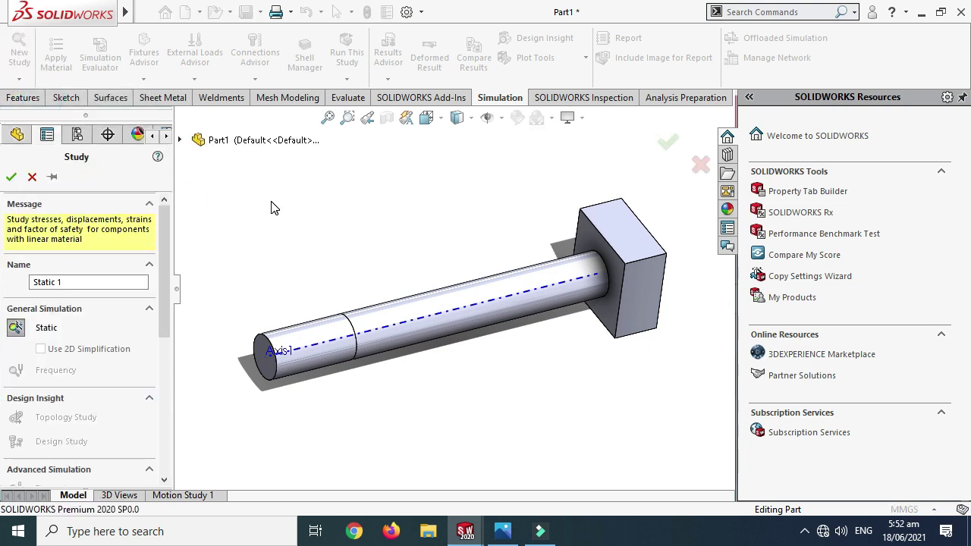
scroll(158, 217, down, 1)
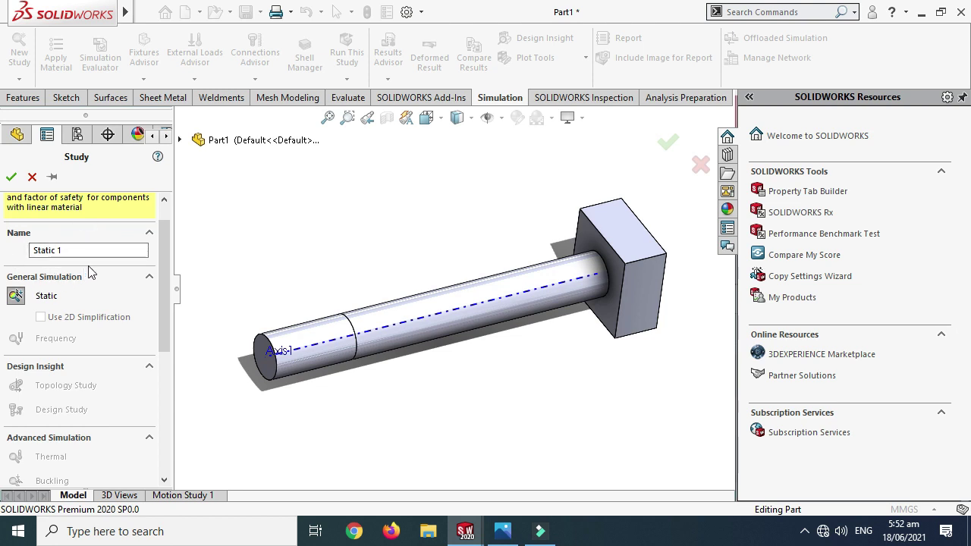
drag(164, 277, 178, 226)
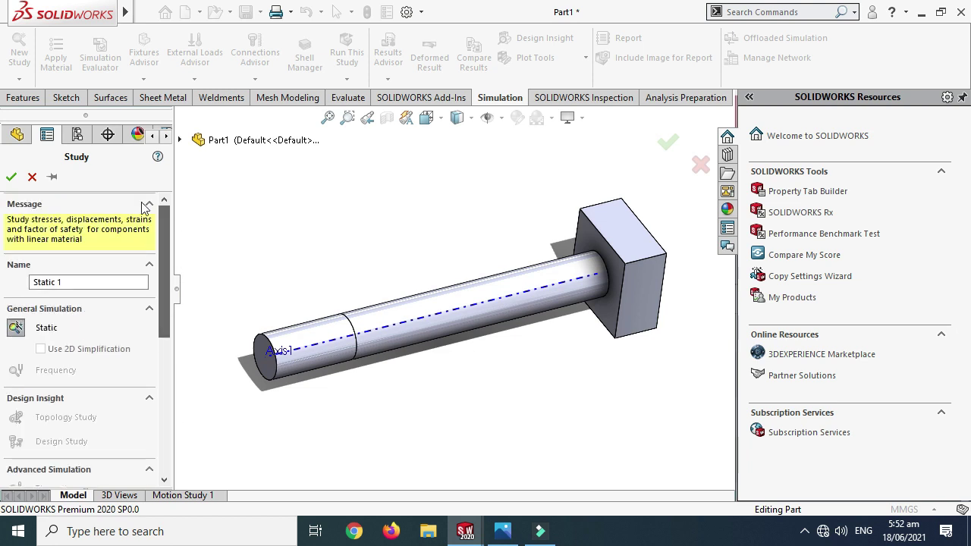
click(12, 177)
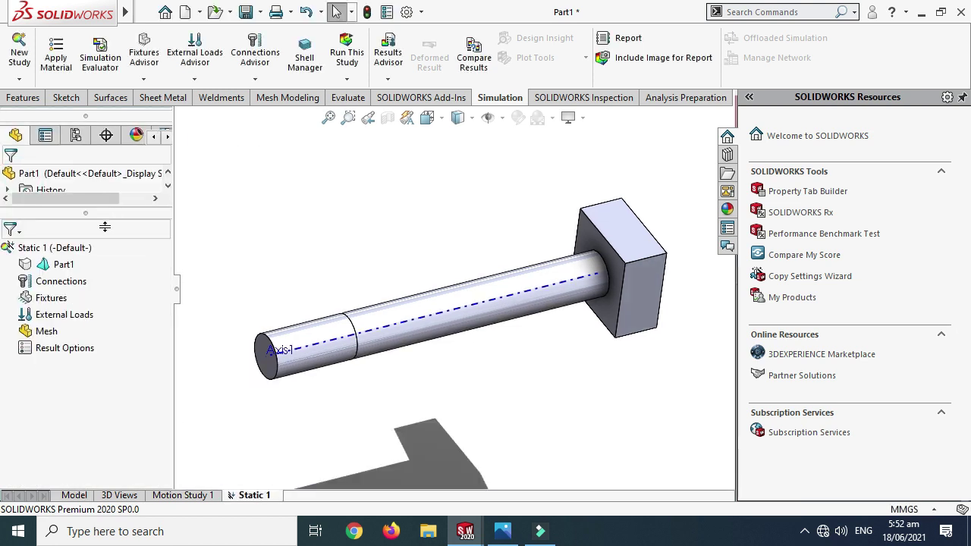
Turn off the model's shadow display in the graphics area.
scroll(461, 273, up, 3)
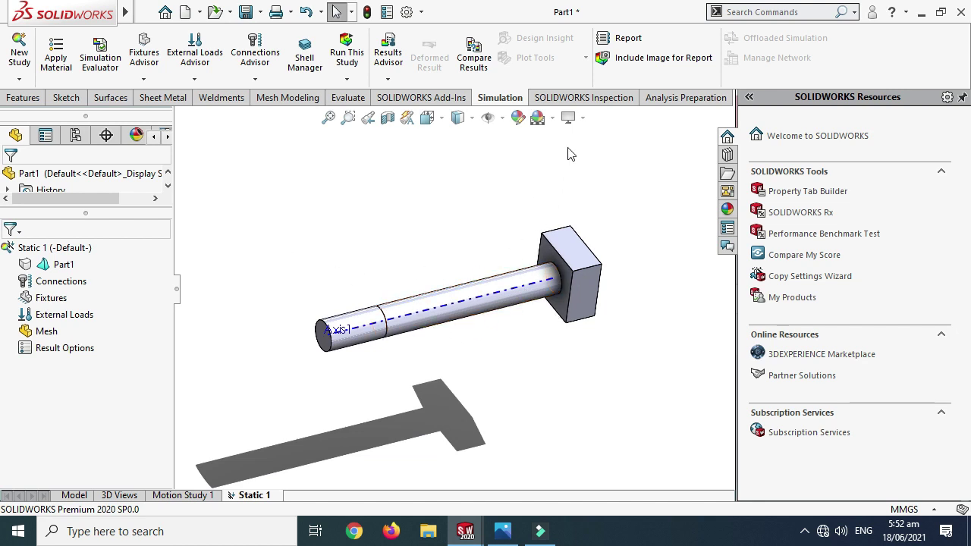
click(568, 117)
click(594, 156)
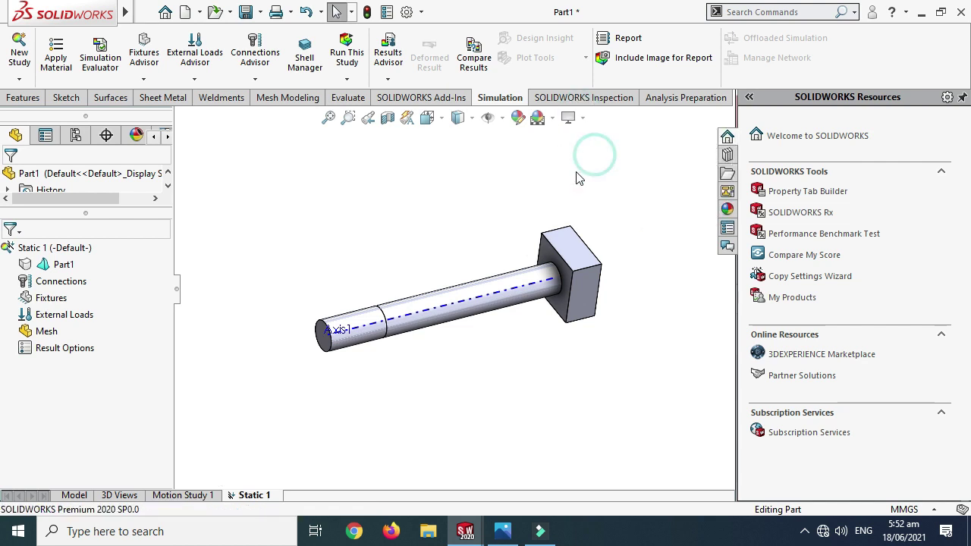
scroll(553, 209, down, 3)
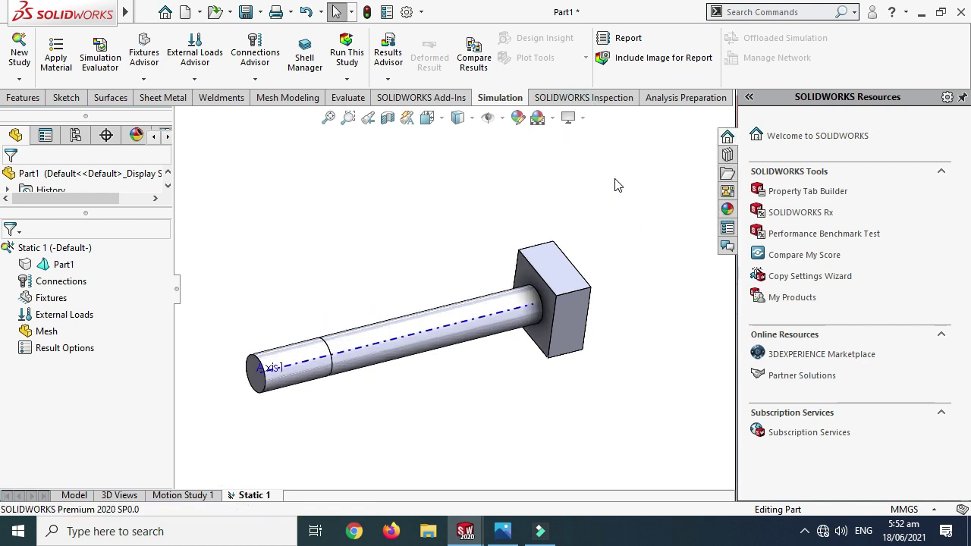
scroll(415, 349, up, 4)
right_click(458, 205)
click(493, 266)
drag(485, 248, 484, 227)
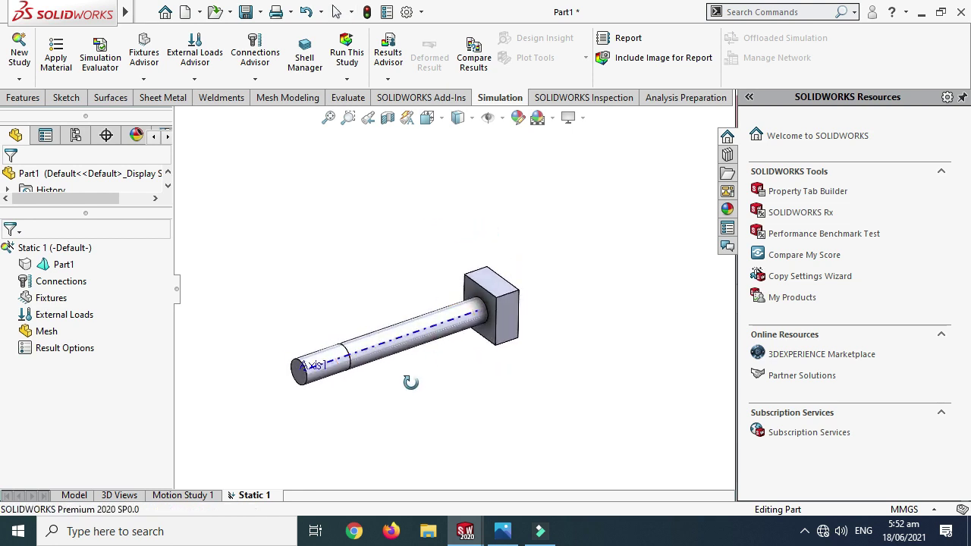
scroll(341, 334, down, 2)
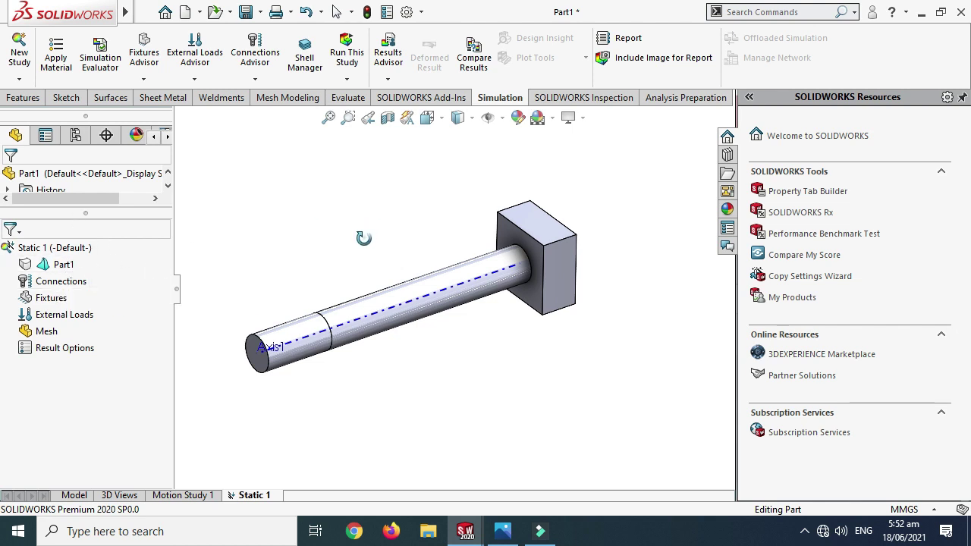
drag(364, 238, 346, 242)
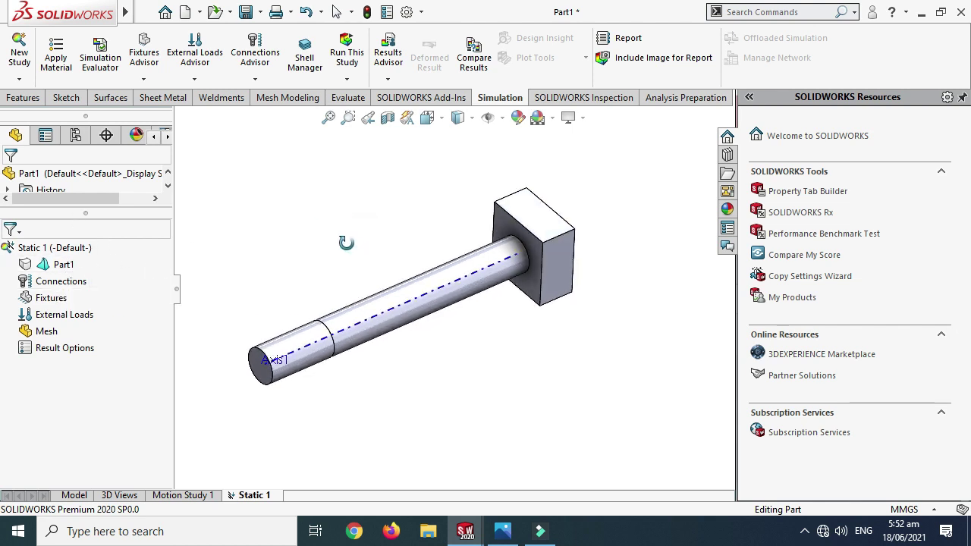
Apply the material 1023 Carbon Steel Sheet (SS) to Part1 in the Static 1 study.
right_click(63, 270)
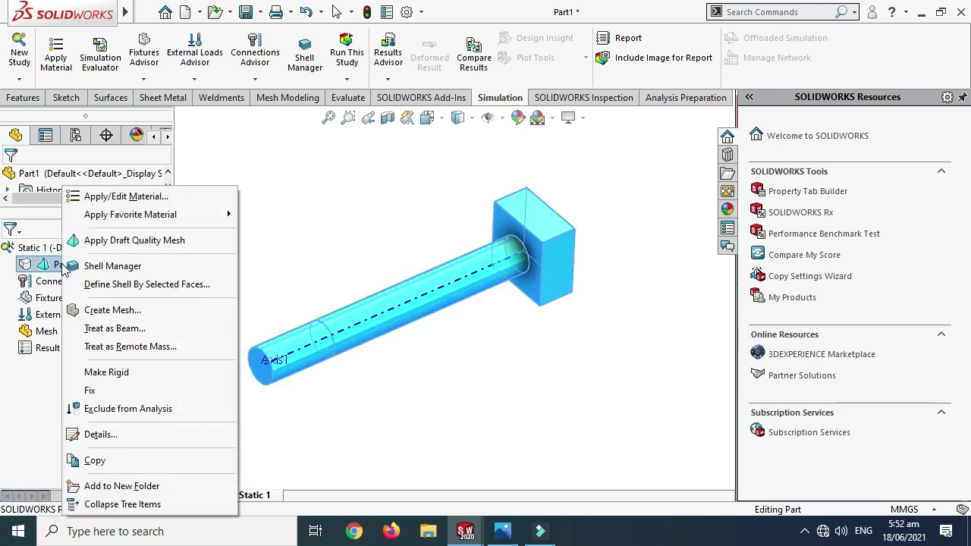
click(141, 199)
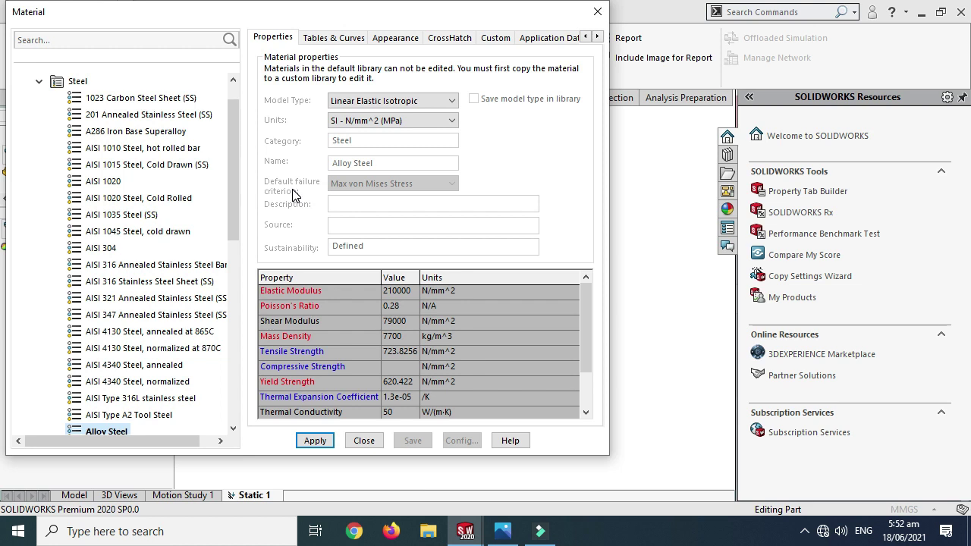
click(154, 98)
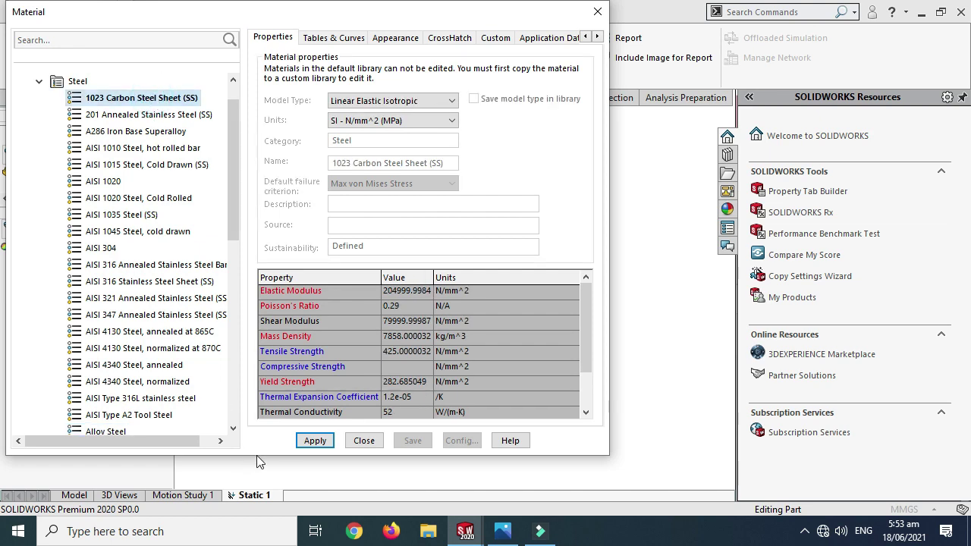
click(315, 440)
click(364, 441)
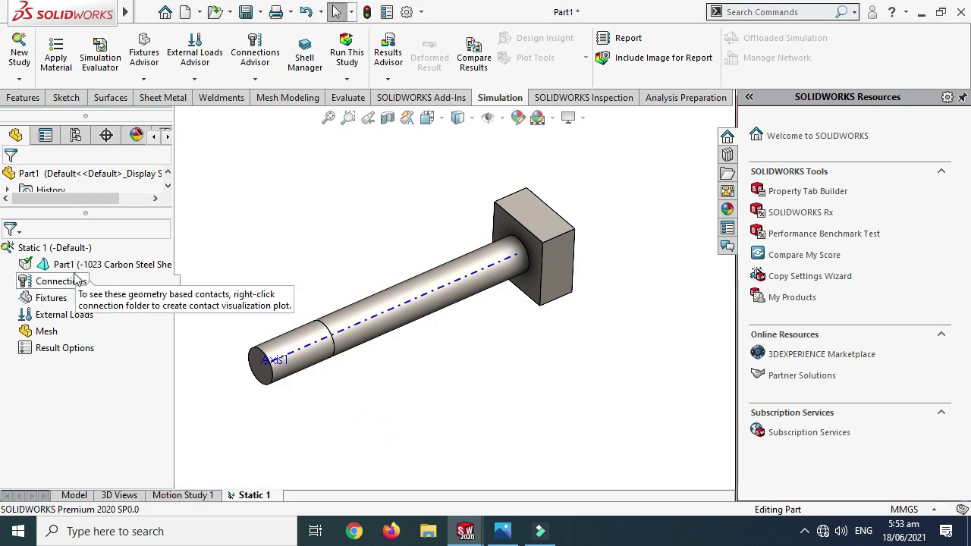
click(110, 264)
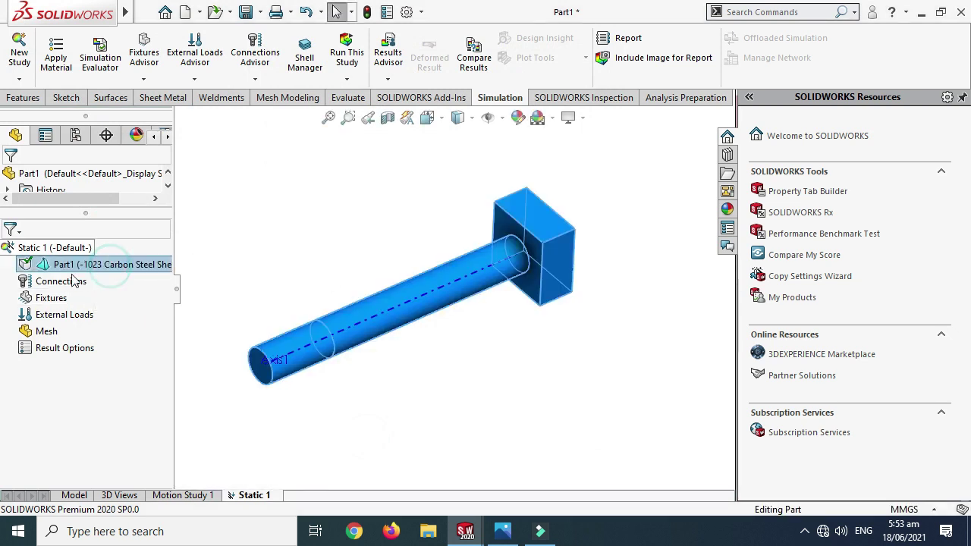
click(314, 223)
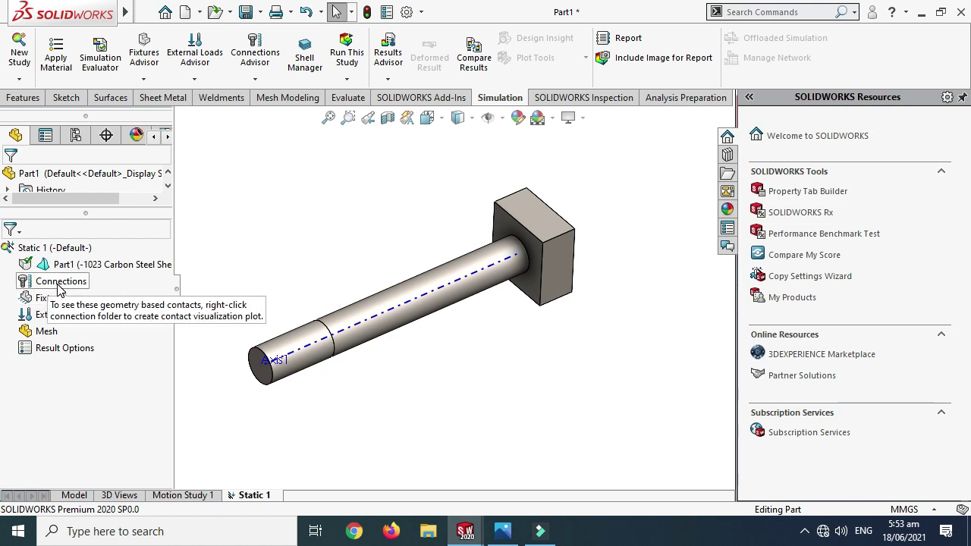
Start a Fixed Geometry fixture and select the square head's outer end face and two adjoining side faces.
click(59, 285)
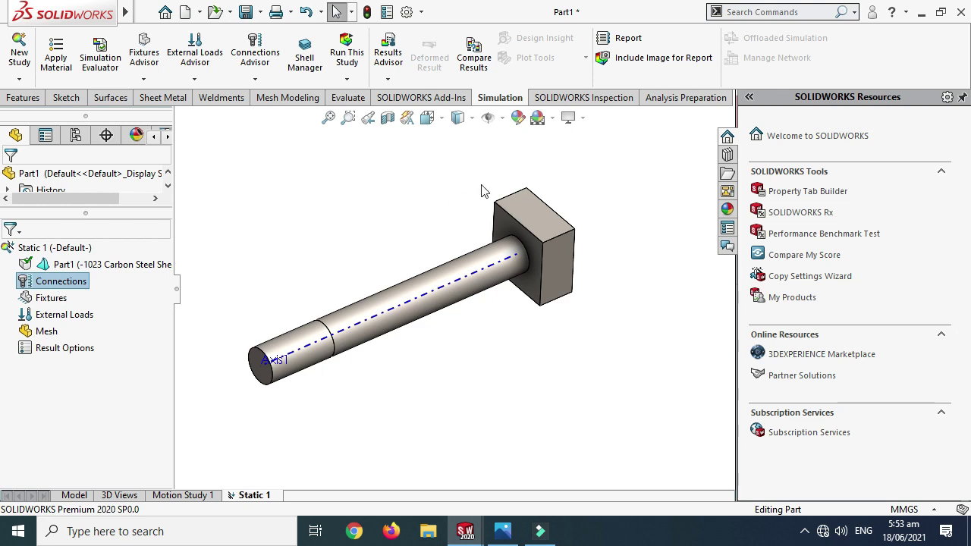
click(52, 298)
right_click(53, 299)
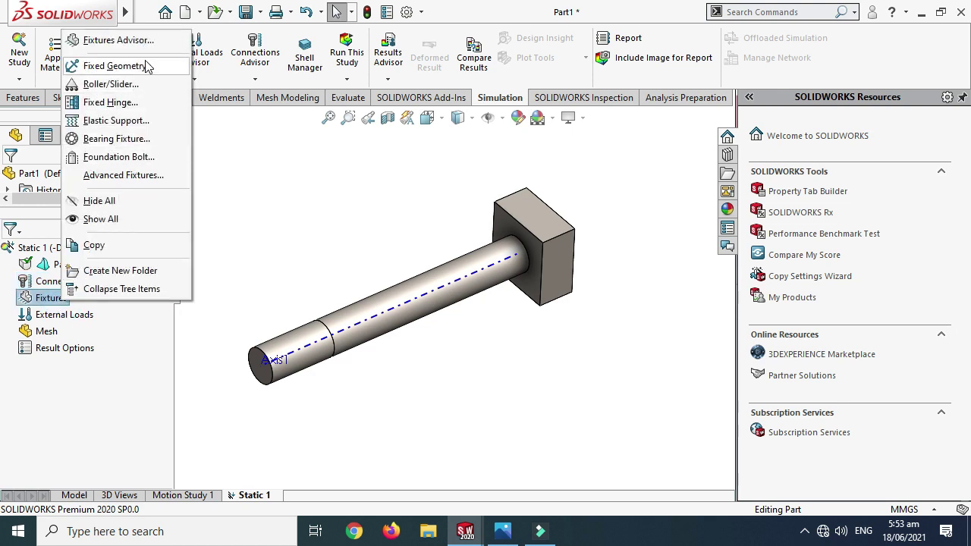
click(114, 66)
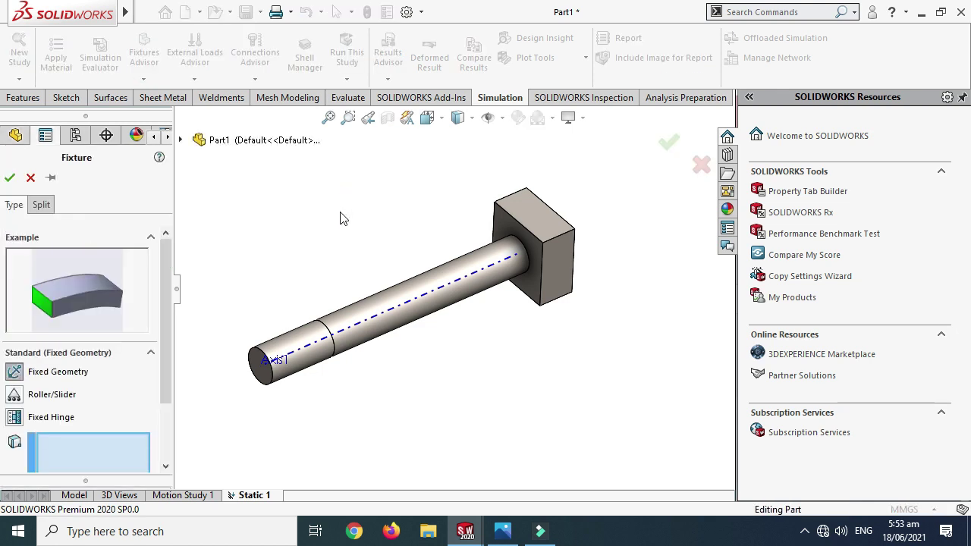
middle_drag(455, 217, 523, 236)
scroll(523, 235, down, 3)
click(551, 342)
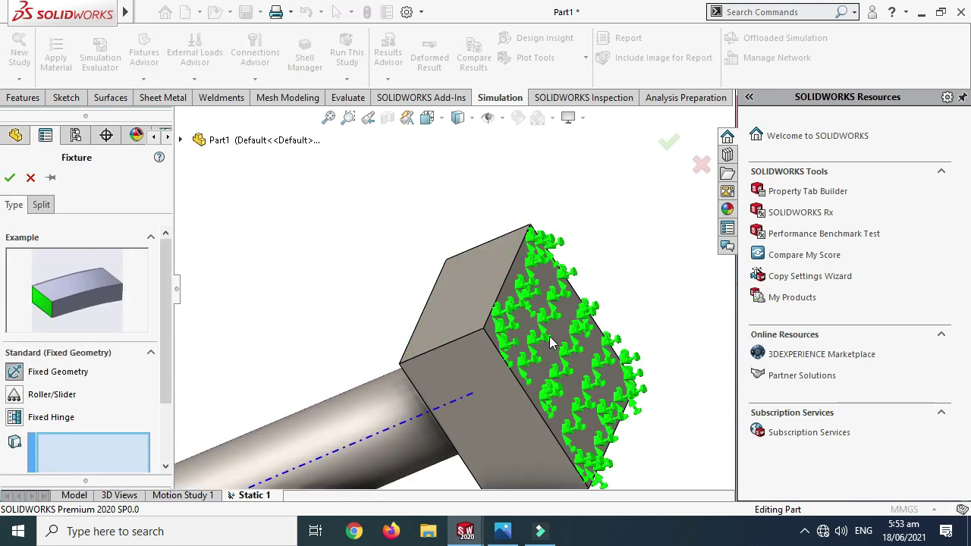
middle_drag(526, 341, 455, 351)
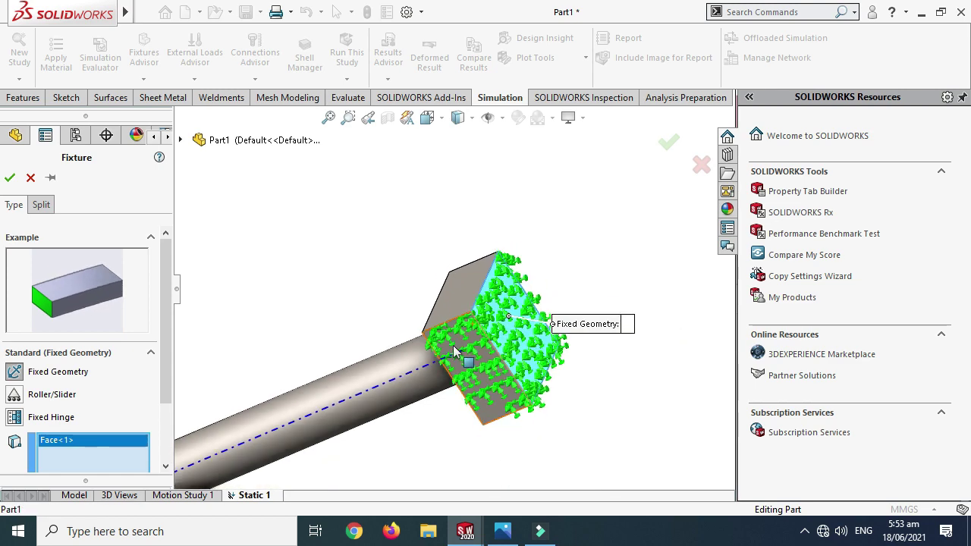
click(454, 350)
click(466, 292)
Add the square head's remaining two side faces to the Fixed Geometry fixture and apply it.
middle_drag(467, 292, 440, 433)
scroll(500, 326, up, 3)
scroll(440, 433, down, 3)
middle_drag(429, 260, 454, 281)
scroll(451, 277, up, 3)
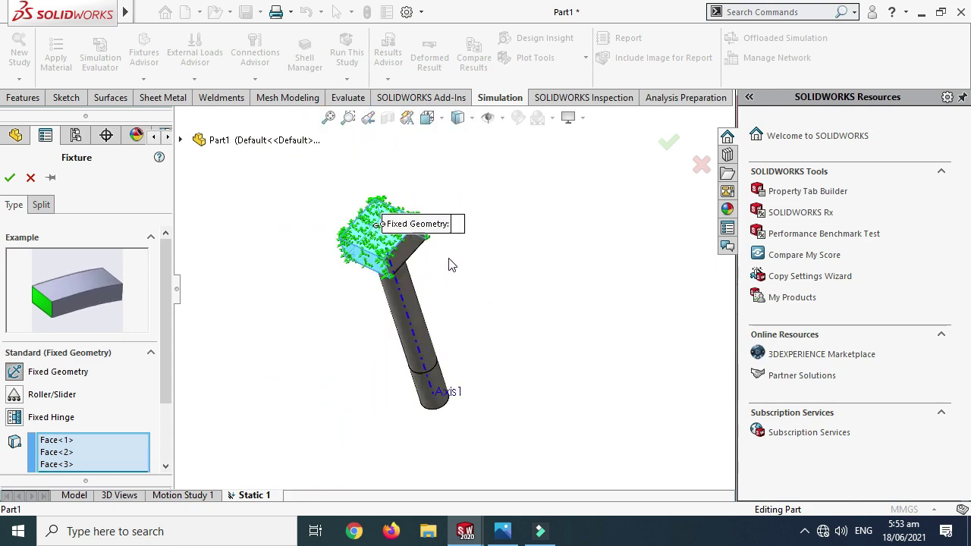
scroll(332, 279, down, 5)
scroll(333, 288, up, 5)
click(353, 290)
middle_drag(332, 278, 469, 282)
scroll(338, 295, up, 3)
scroll(469, 282, down, 2)
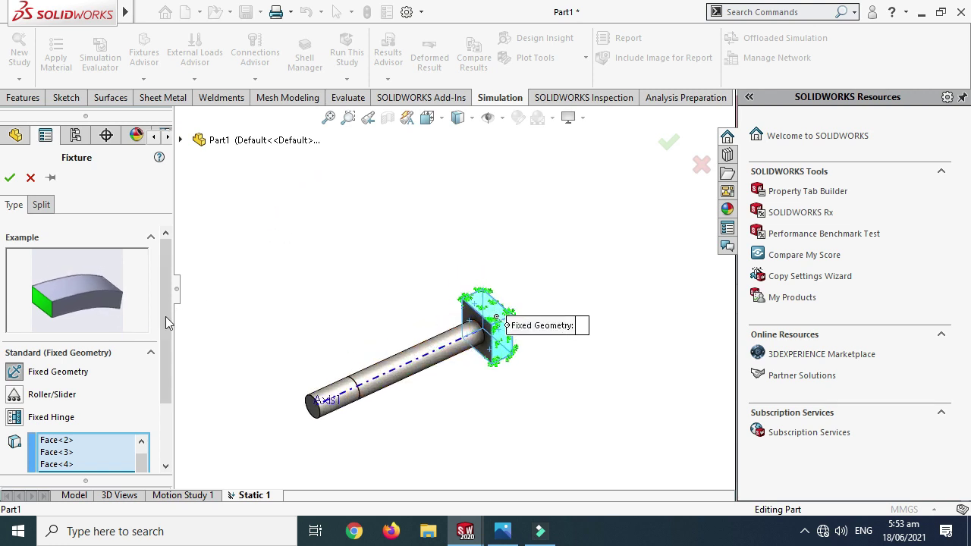
drag(169, 305, 163, 410)
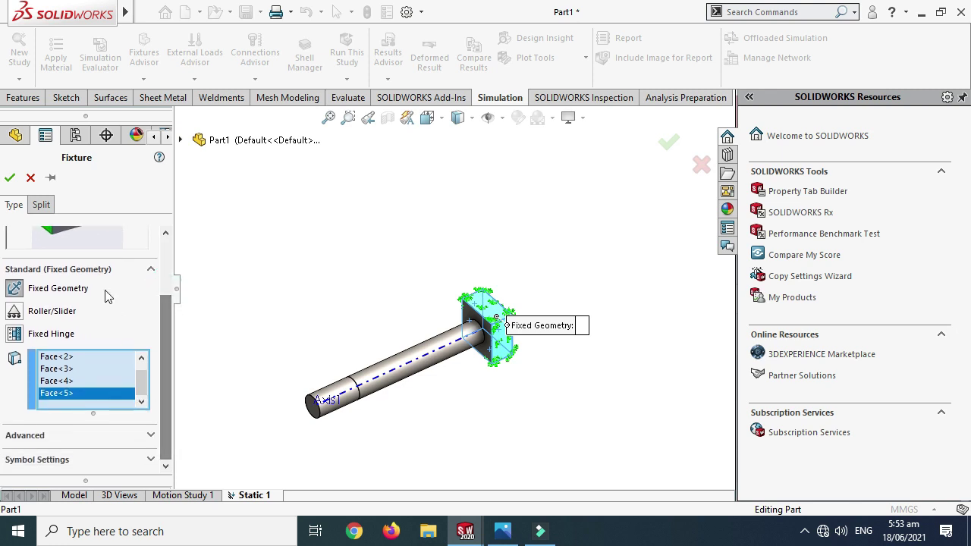
click(10, 176)
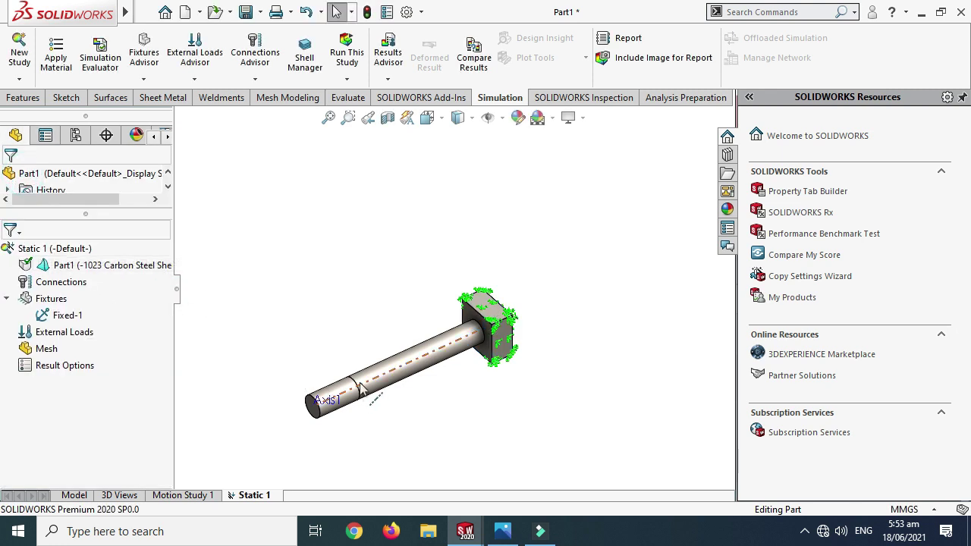
Start a torque load on the shaft's free circular end face with Axis1 as the reference axis.
scroll(358, 410, down, 2)
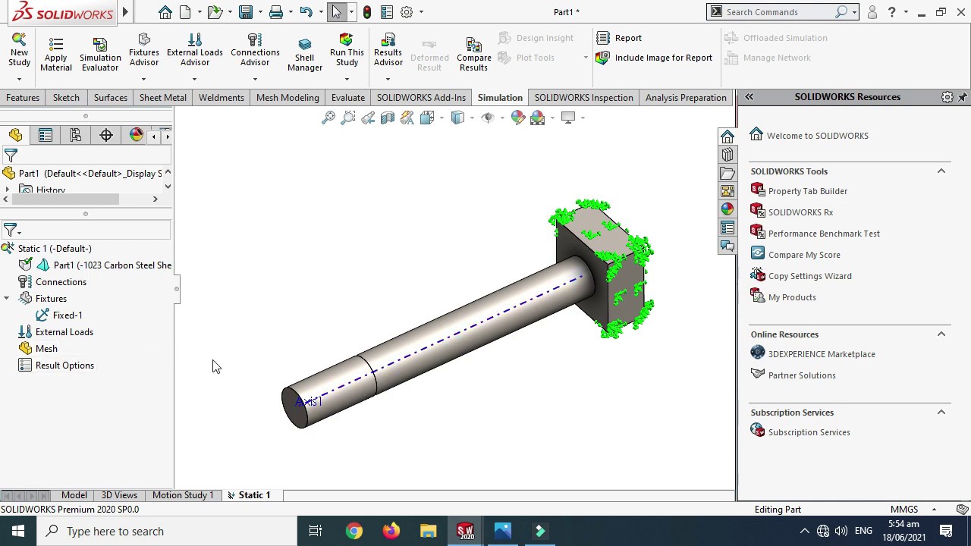
right_click(79, 339)
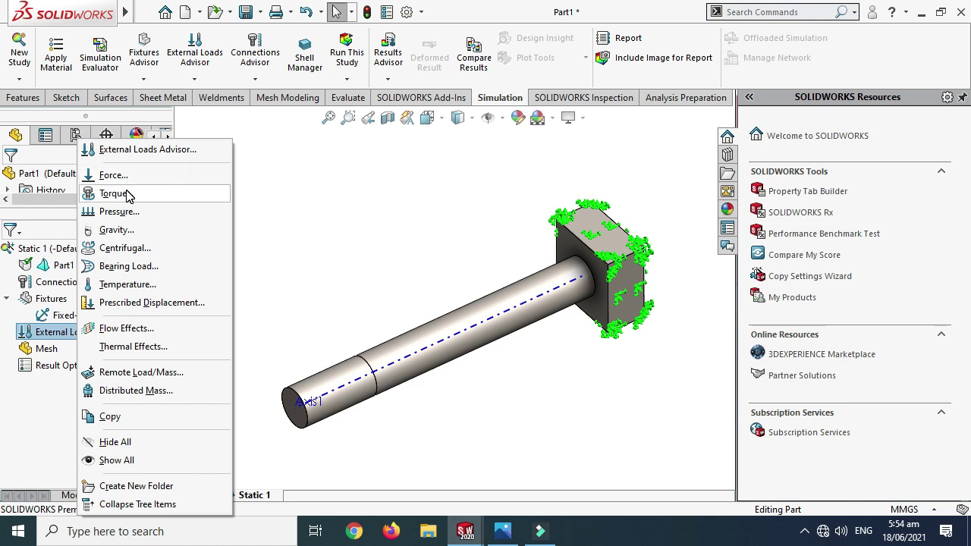
click(113, 193)
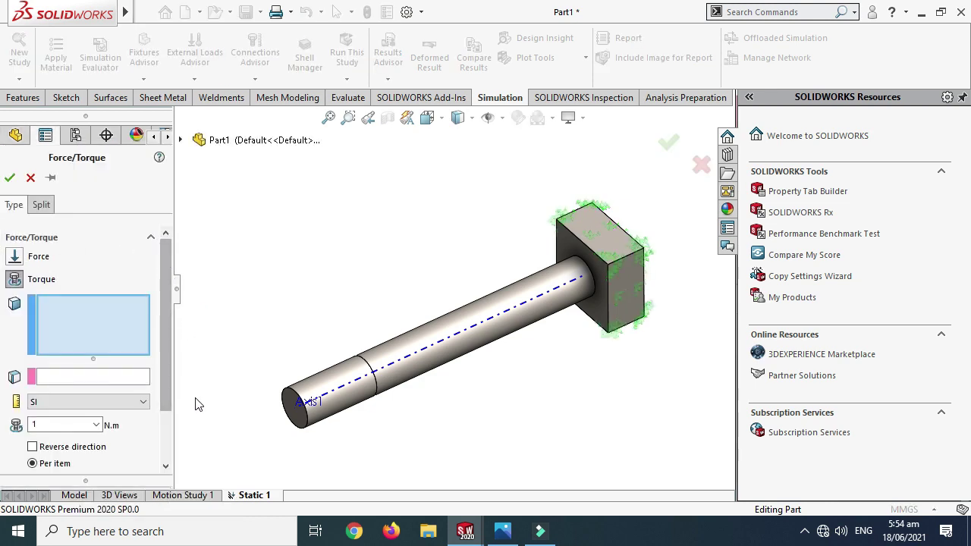
click(322, 380)
scroll(398, 357, down, 3)
scroll(341, 398, down, 5)
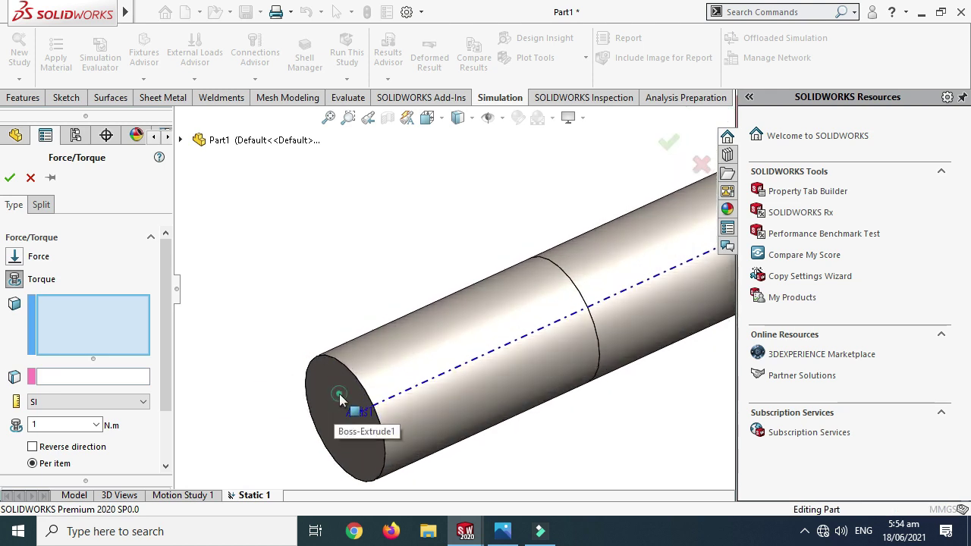
click(339, 394)
click(67, 377)
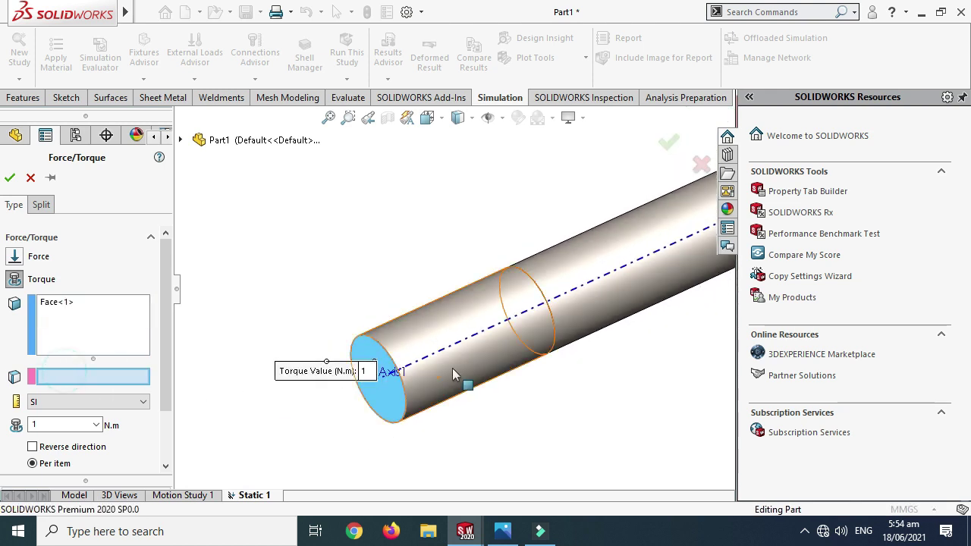
click(457, 343)
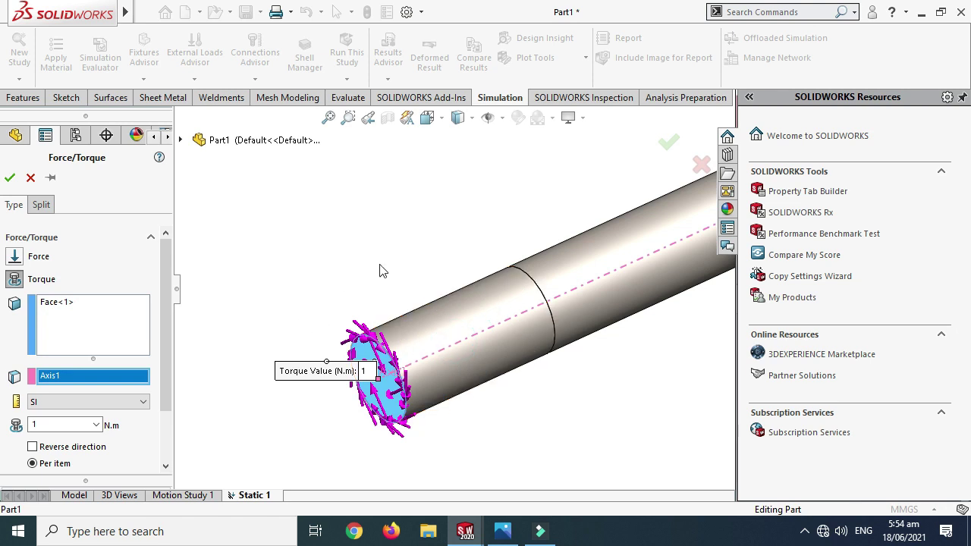
Set the torque to 100 N.m per item and apply the load.
scroll(381, 268, up, 2)
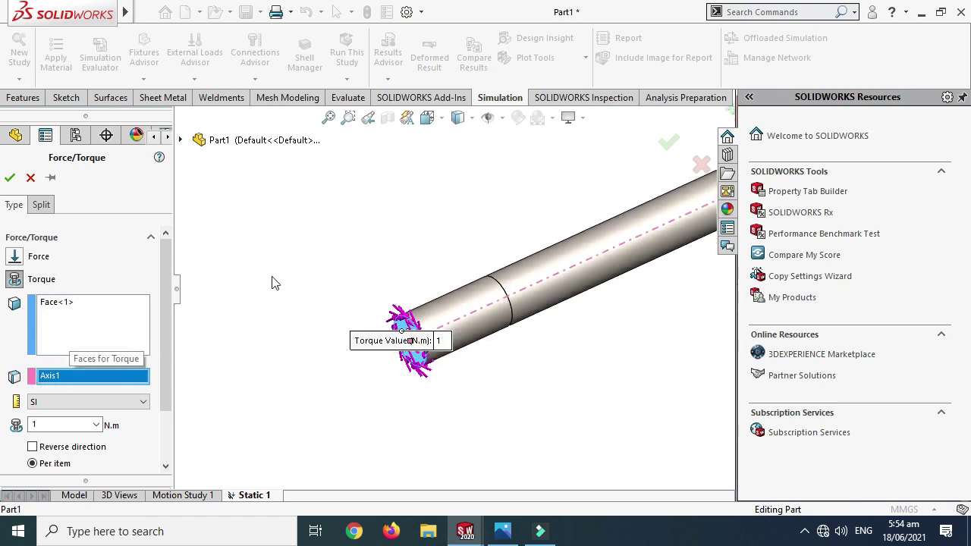
scroll(552, 254, up, 3)
scroll(535, 247, down, 3)
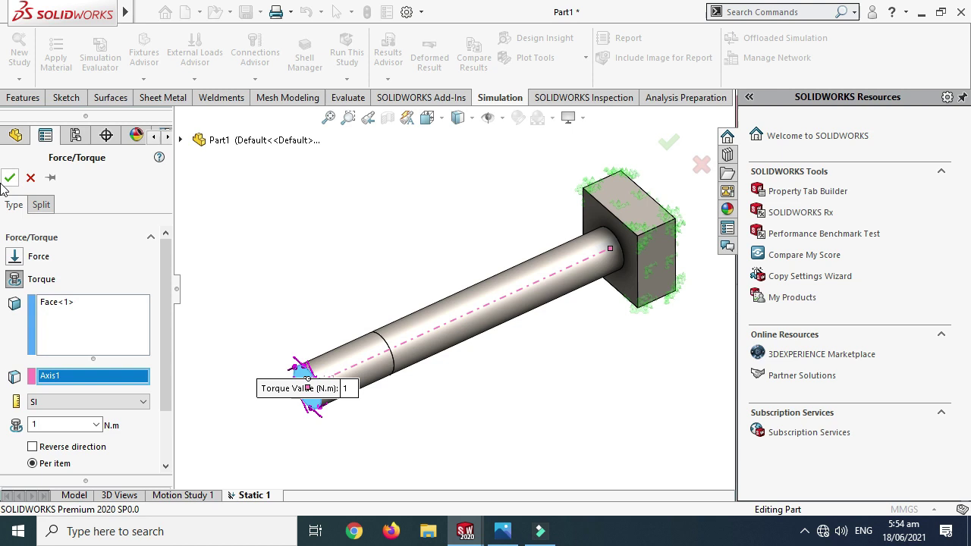
scroll(91, 326, down, 1)
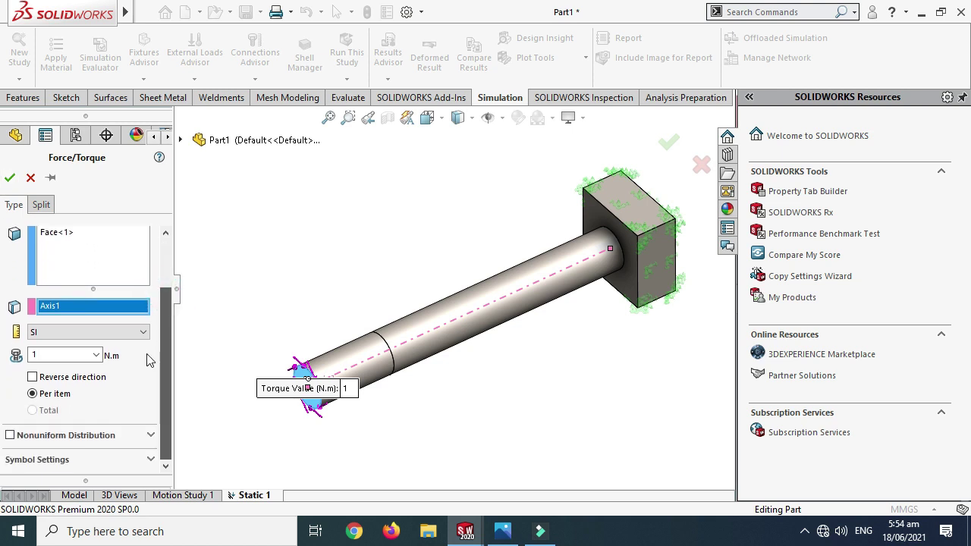
double_click(65, 353)
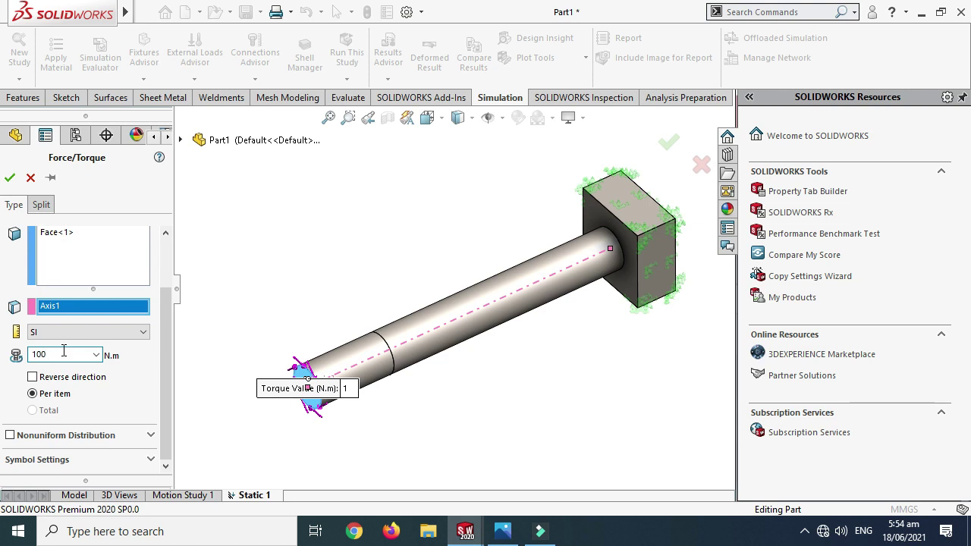
click(10, 177)
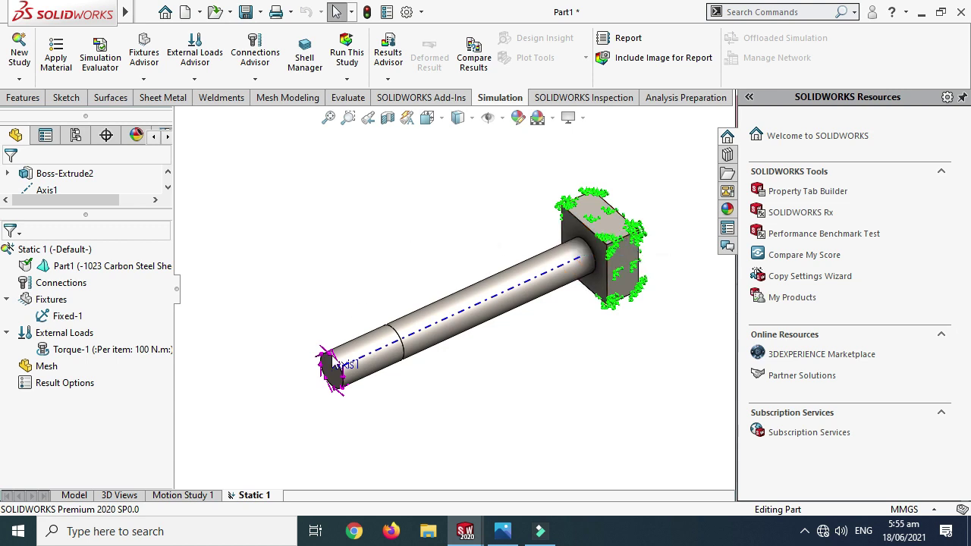
Create the solid mesh for the Static 1 study with the default mesh density.
right_click(57, 367)
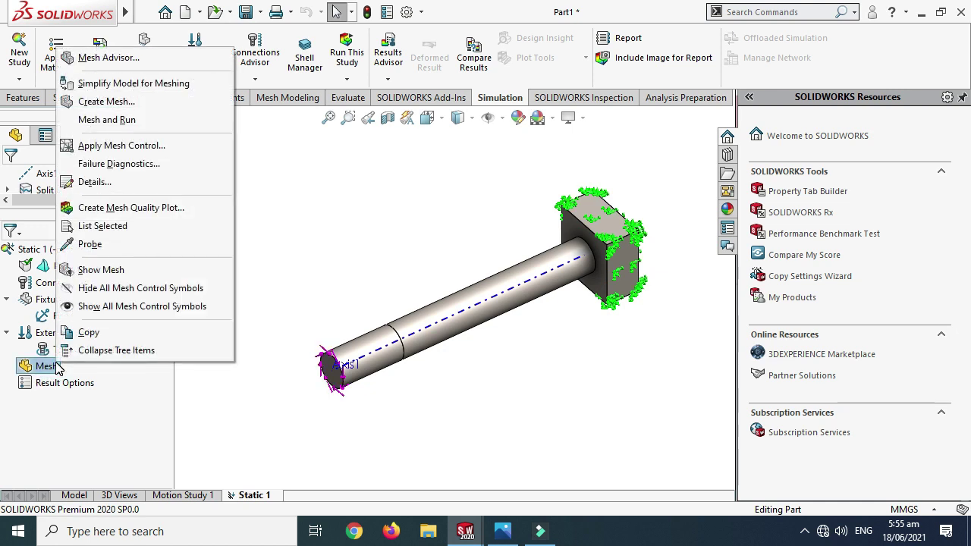
click(104, 104)
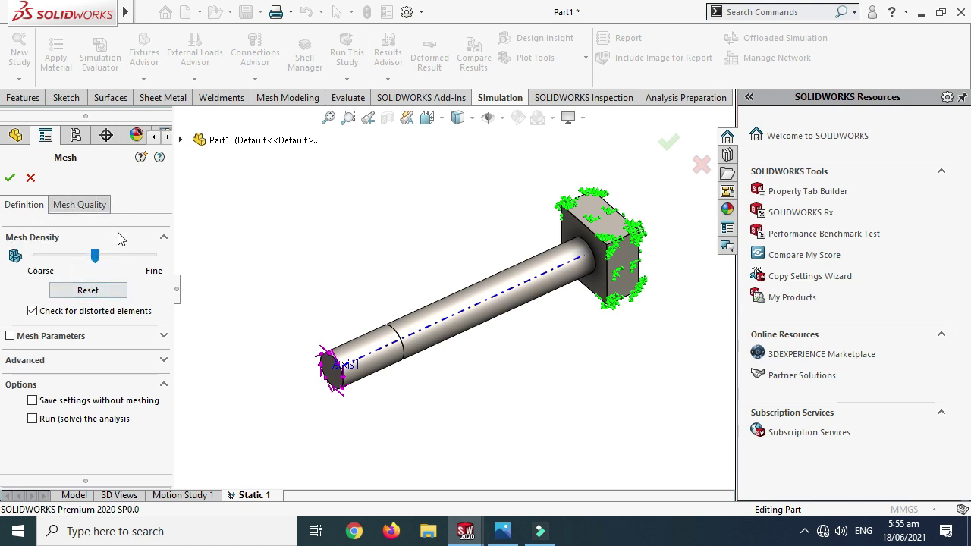
click(10, 178)
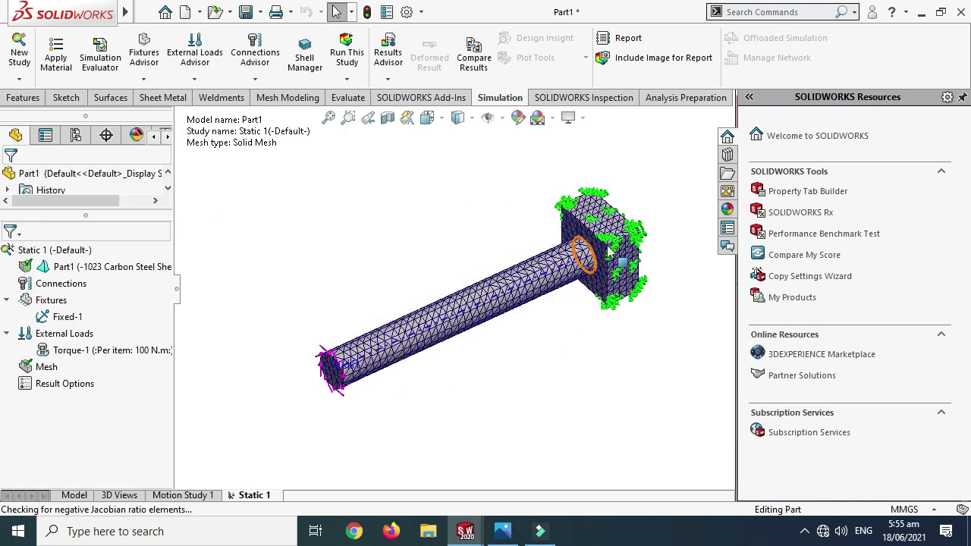
Run the Static 1 study on the meshed shaft.
scroll(568, 298, down, 8)
scroll(567, 298, down, 5)
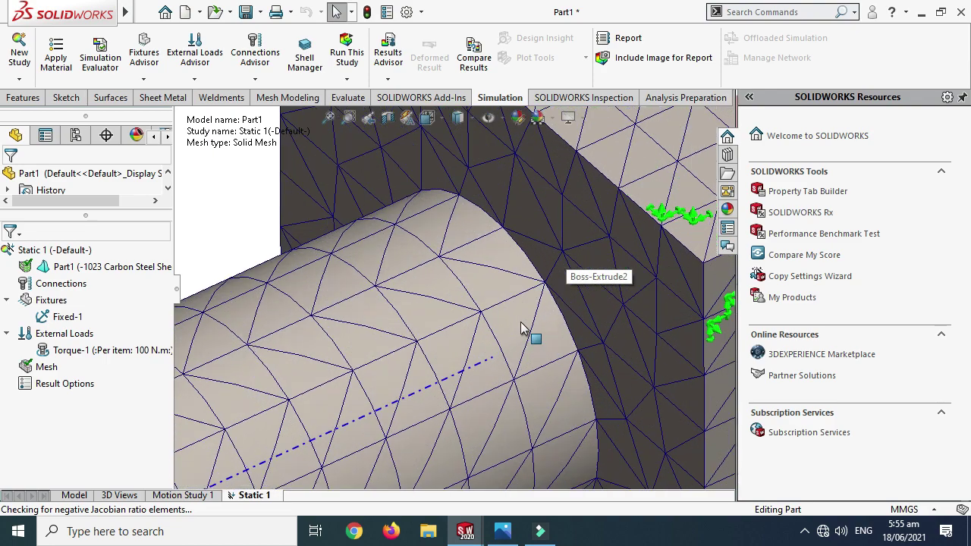
scroll(488, 297, up, 6)
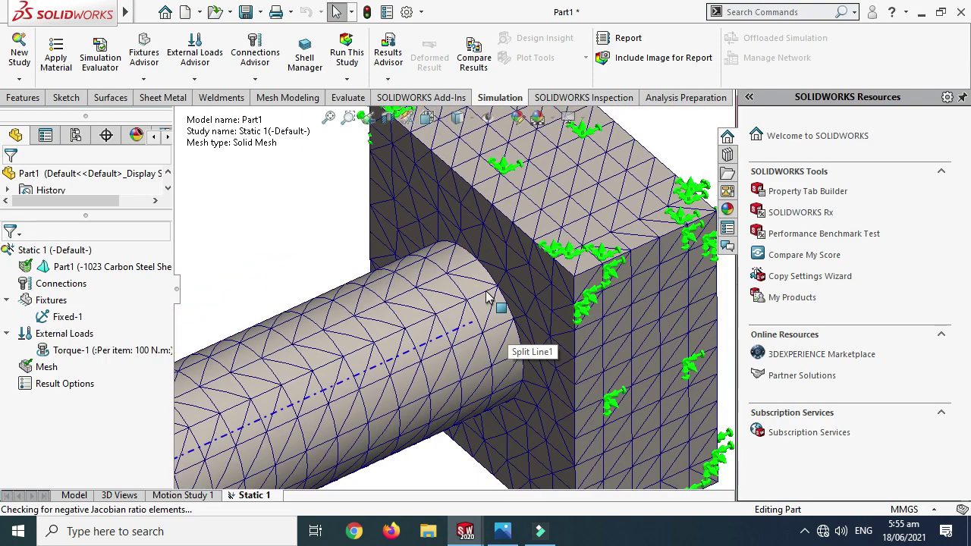
scroll(488, 297, up, 5)
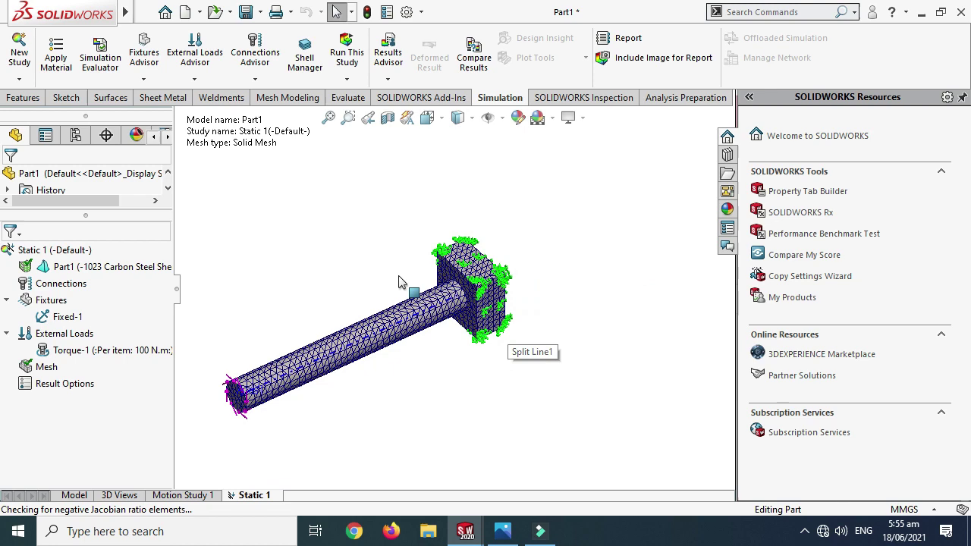
scroll(252, 354, down, 8)
scroll(364, 421, up, 8)
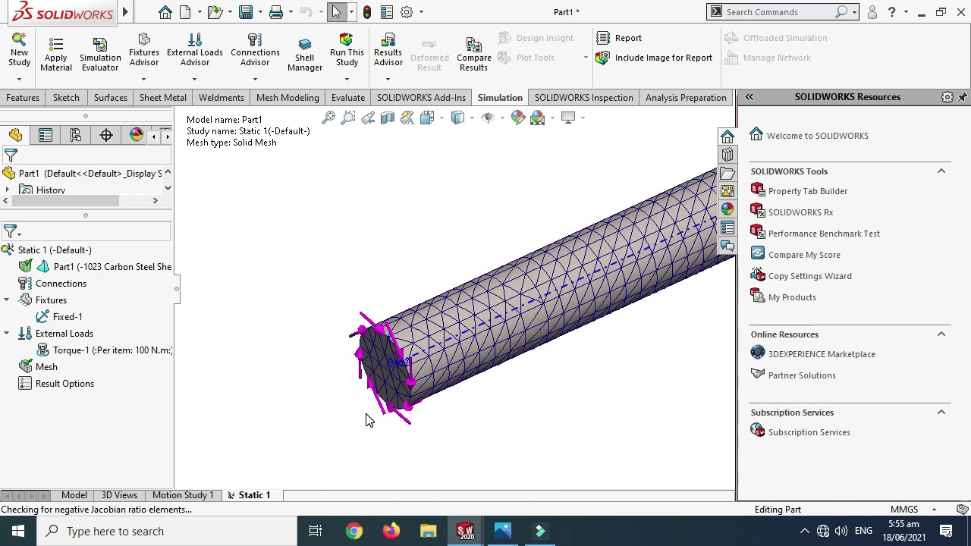
scroll(546, 237, down, 3)
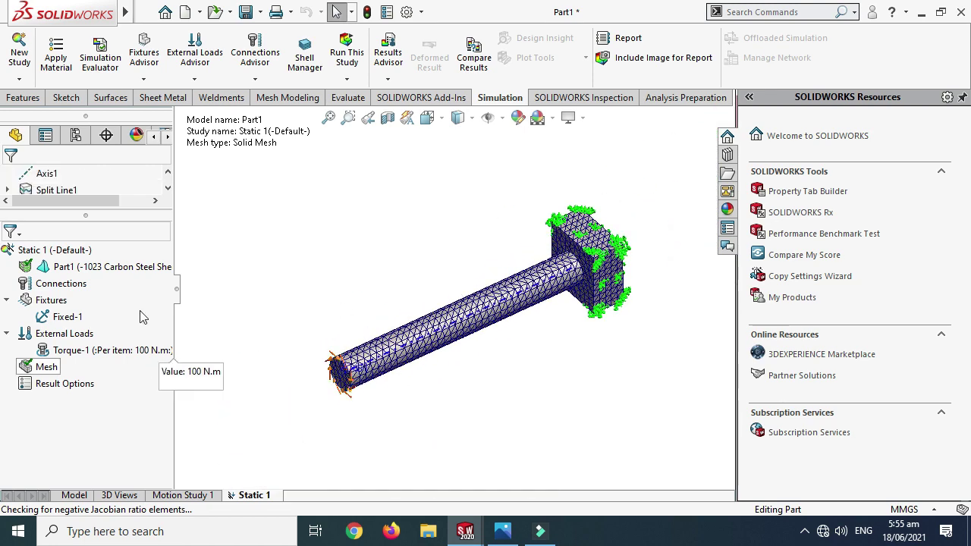
click(352, 79)
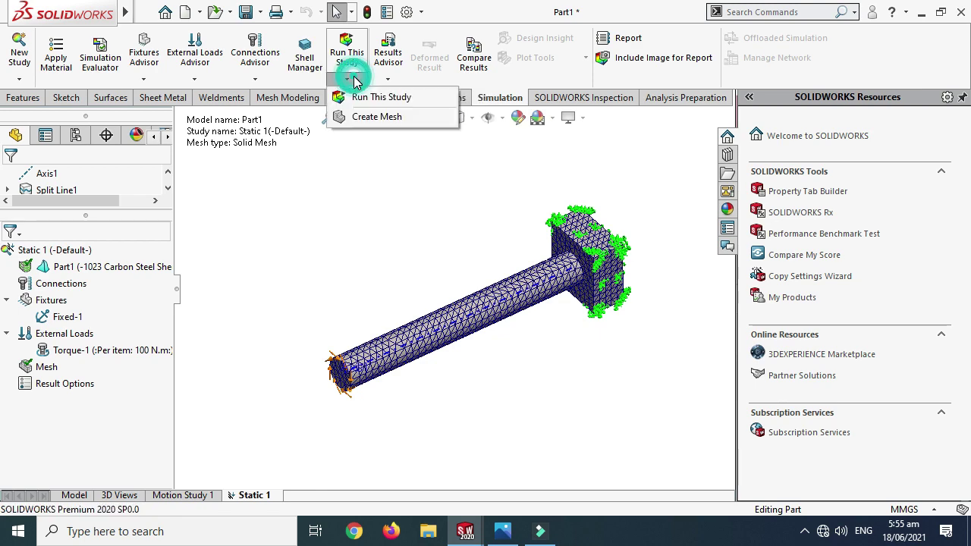
click(358, 99)
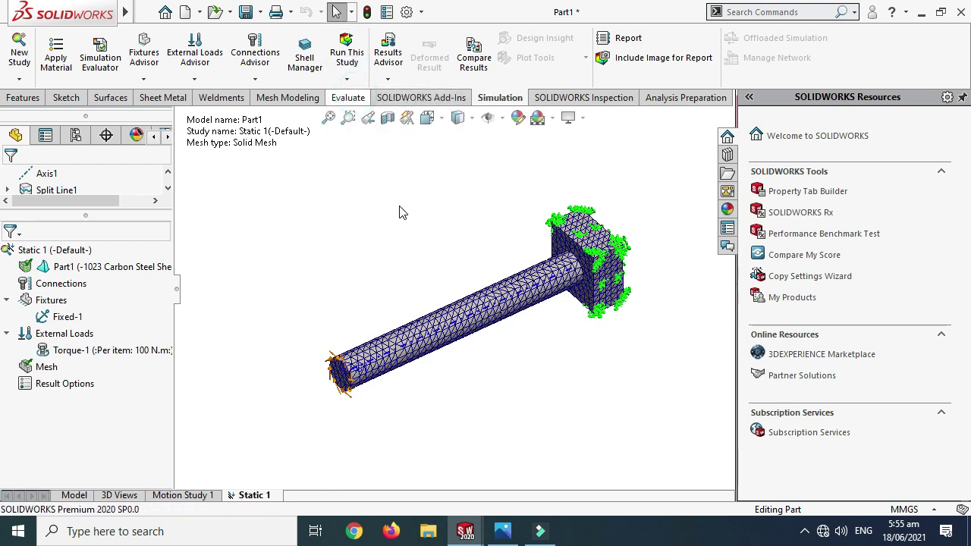
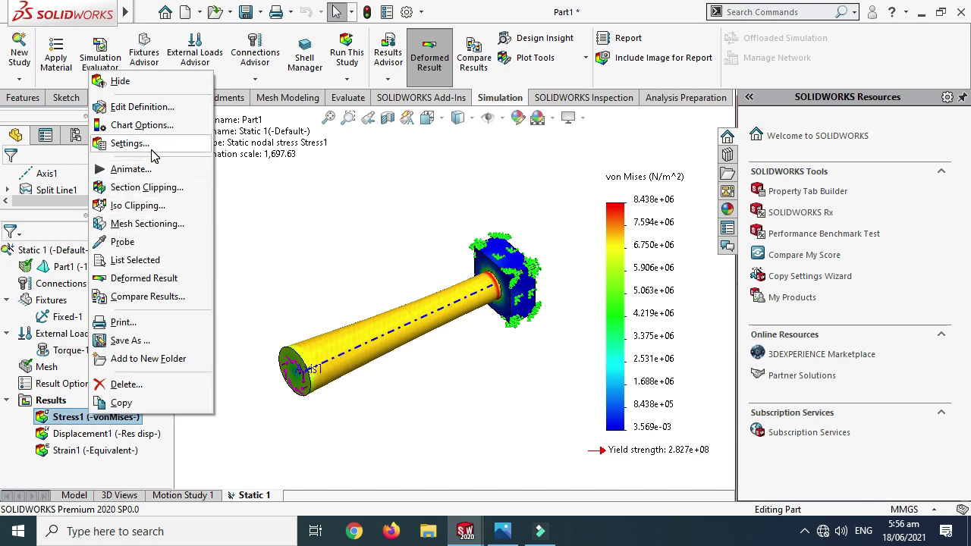
Set the deformed shape of the Stress1 von Mises plot to true scale.
click(166, 106)
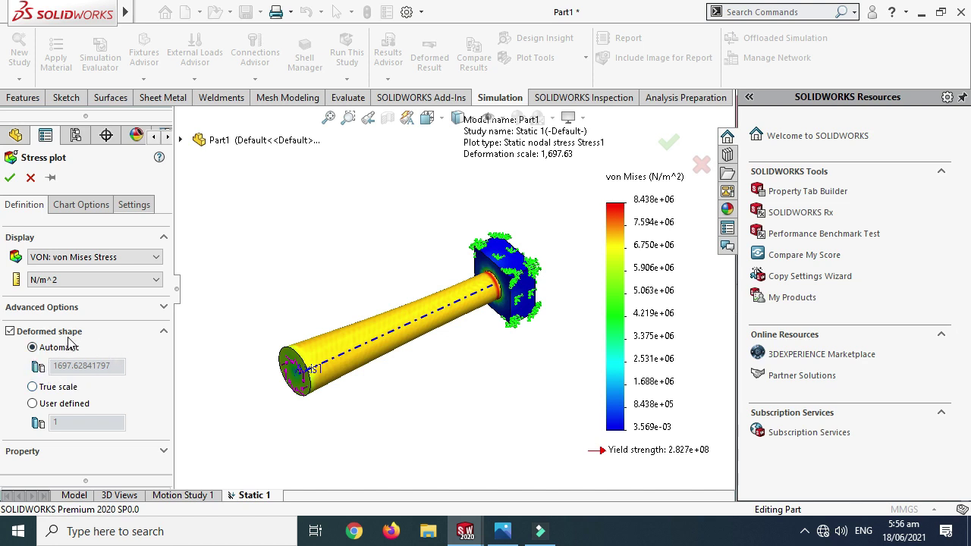
click(56, 389)
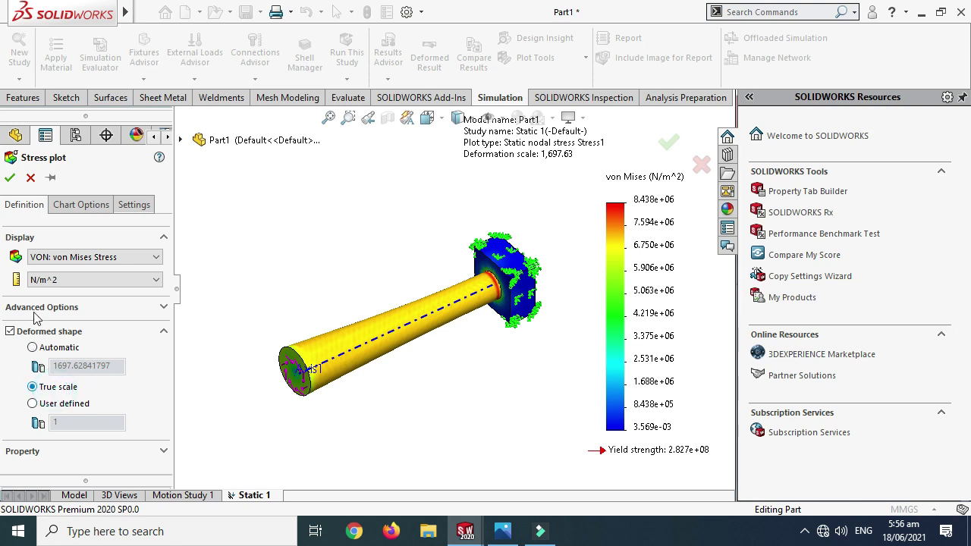
click(10, 178)
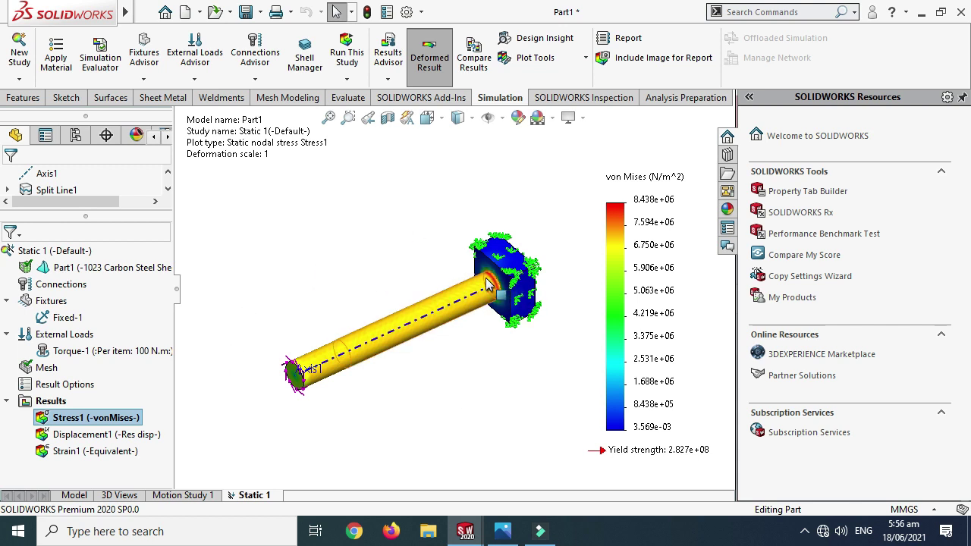
scroll(514, 287, down, 1)
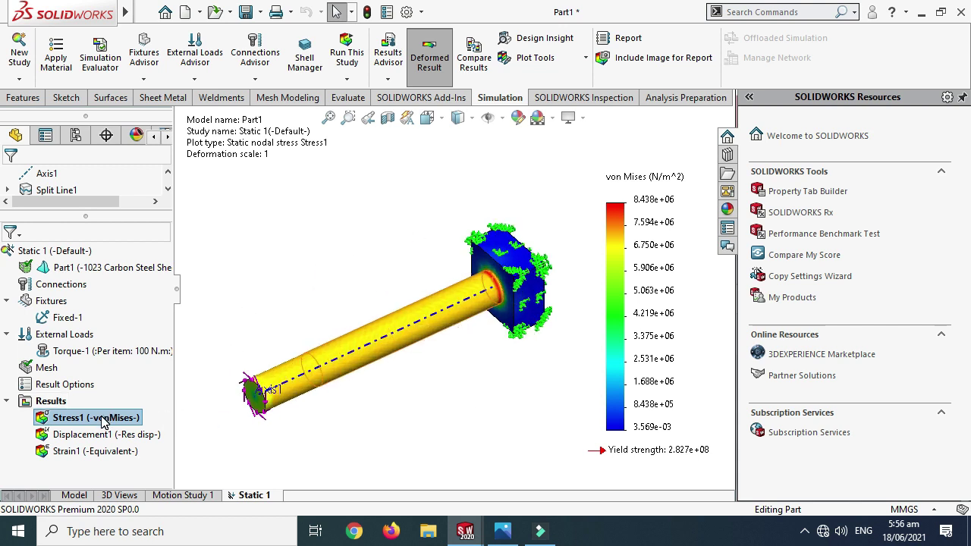
Turn on the minimum and maximum annotations in the Stress1 von Mises plot's chart options.
right_click(103, 422)
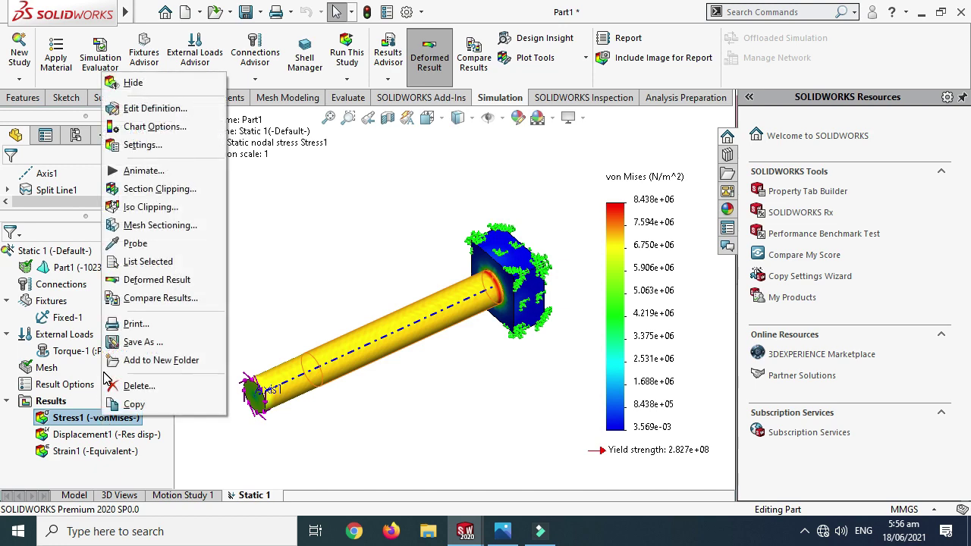
click(157, 126)
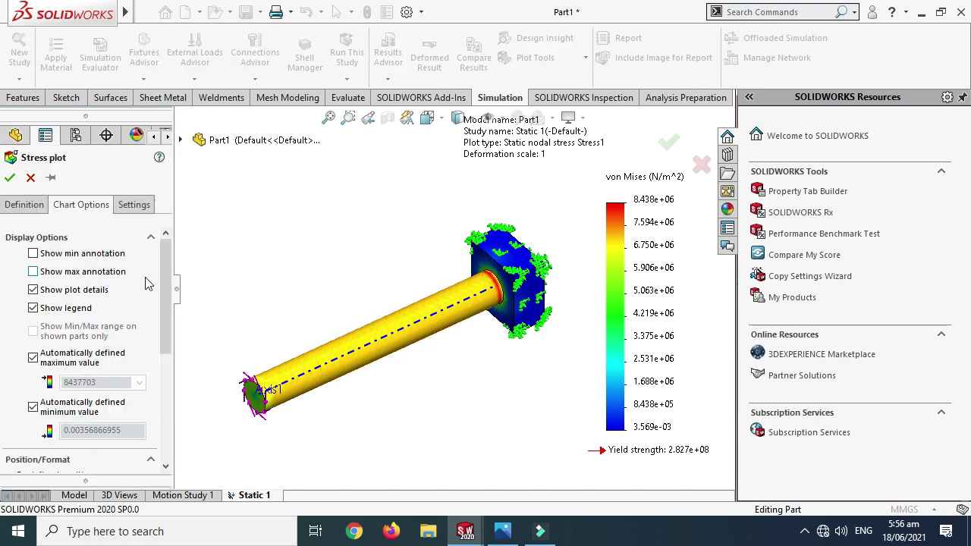
click(34, 254)
click(33, 272)
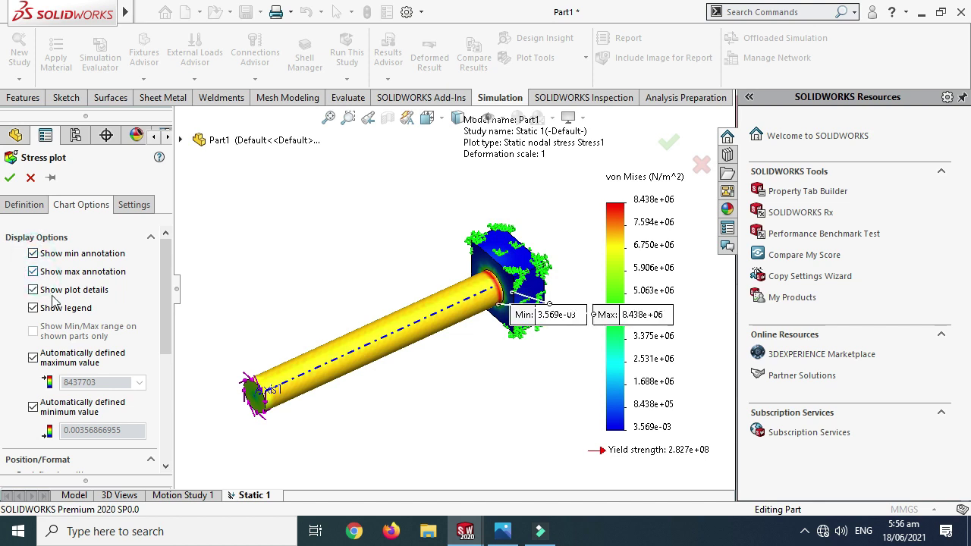
Move the minimum stress annotation clear of the shaft and accept the plot's chart options.
mouse_move(533, 309)
mouse_down()
mouse_move(469, 306)
mouse_move(452, 294)
mouse_move(420, 395)
mouse_move(378, 174)
mouse_up()
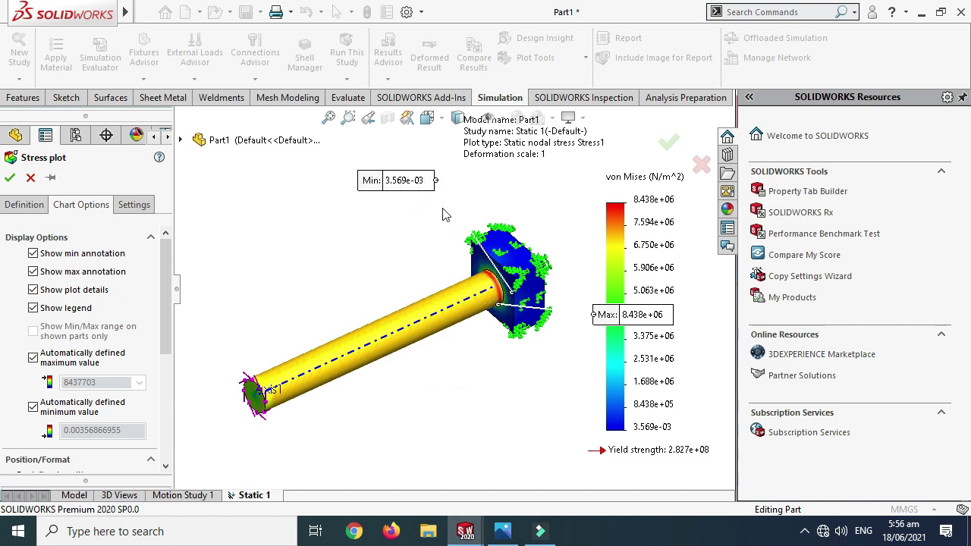
scroll(419, 203, down, 2)
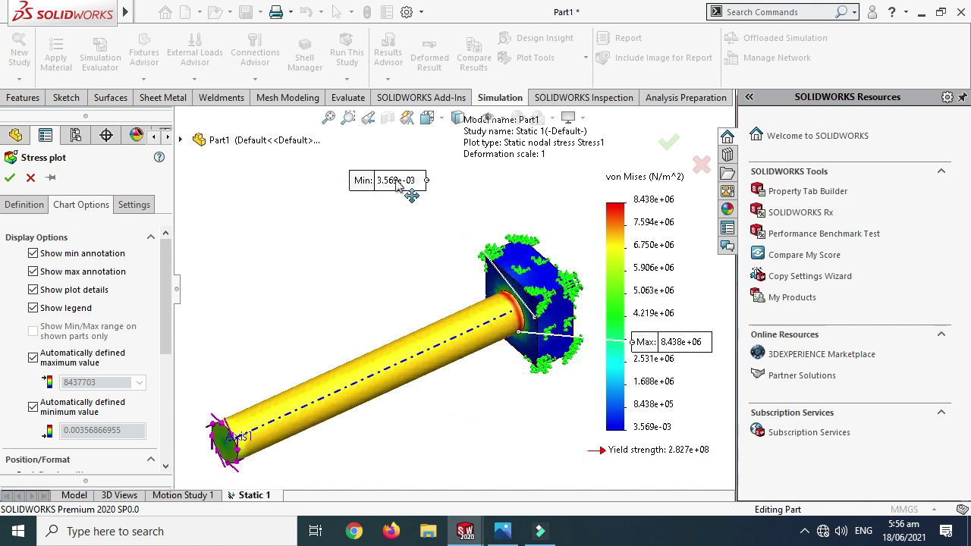
mouse_move(682, 338)
mouse_down()
mouse_move(448, 334)
mouse_move(602, 329)
mouse_up()
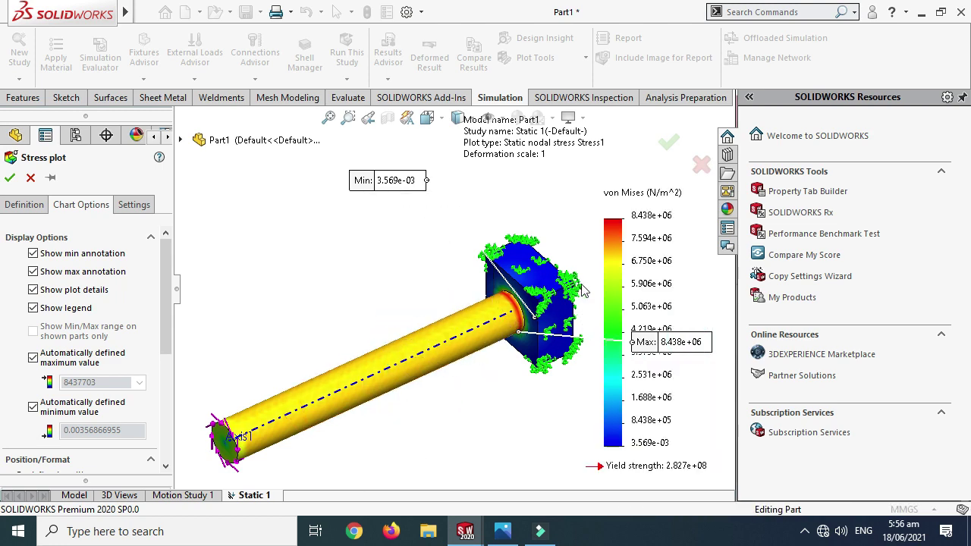
scroll(521, 300, up, 2)
scroll(485, 296, down, 6)
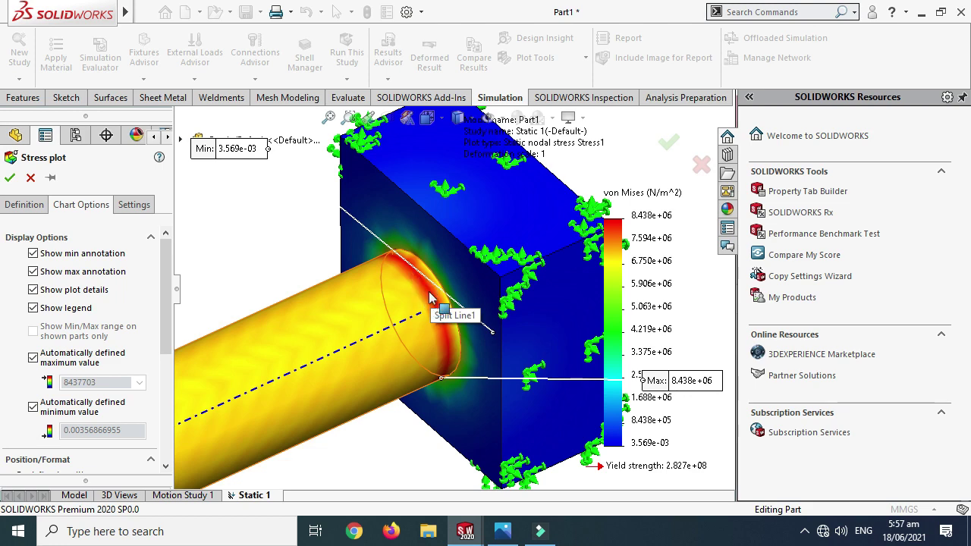
scroll(447, 357, up, 5)
scroll(502, 282, down, 3)
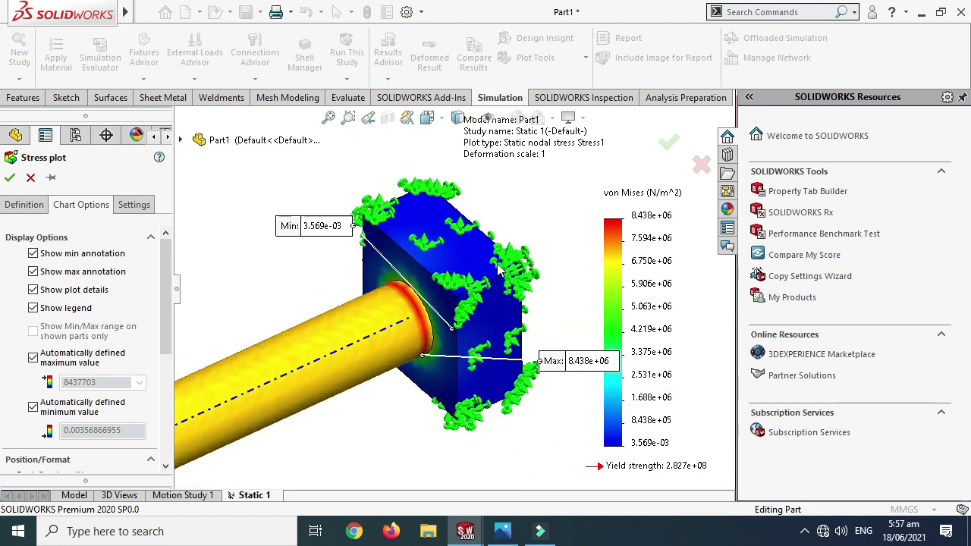
scroll(479, 290, up, 3)
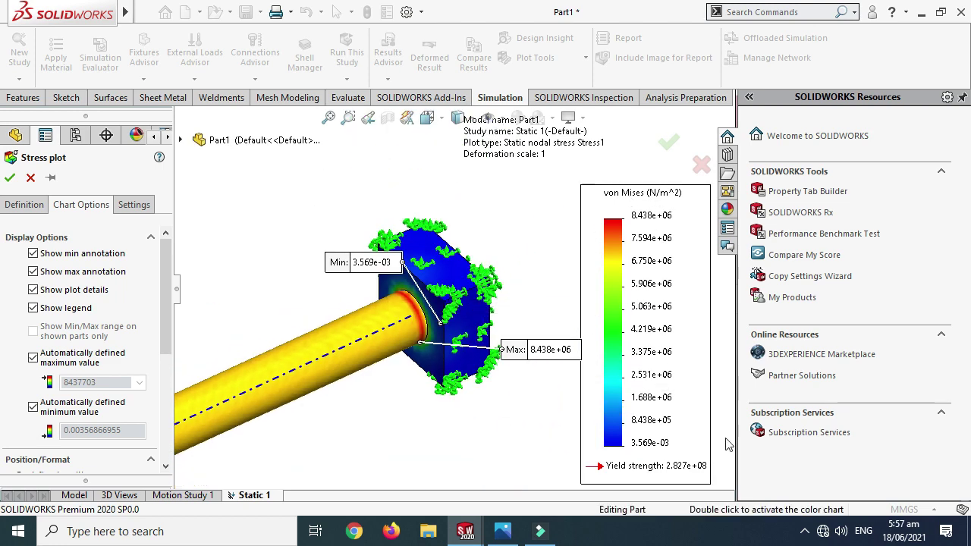
scroll(333, 254, up, 3)
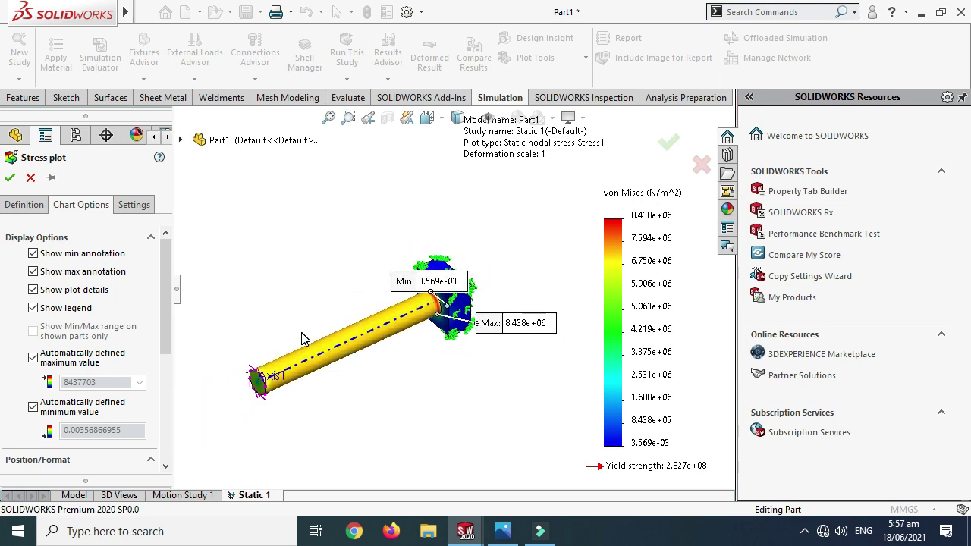
click(10, 178)
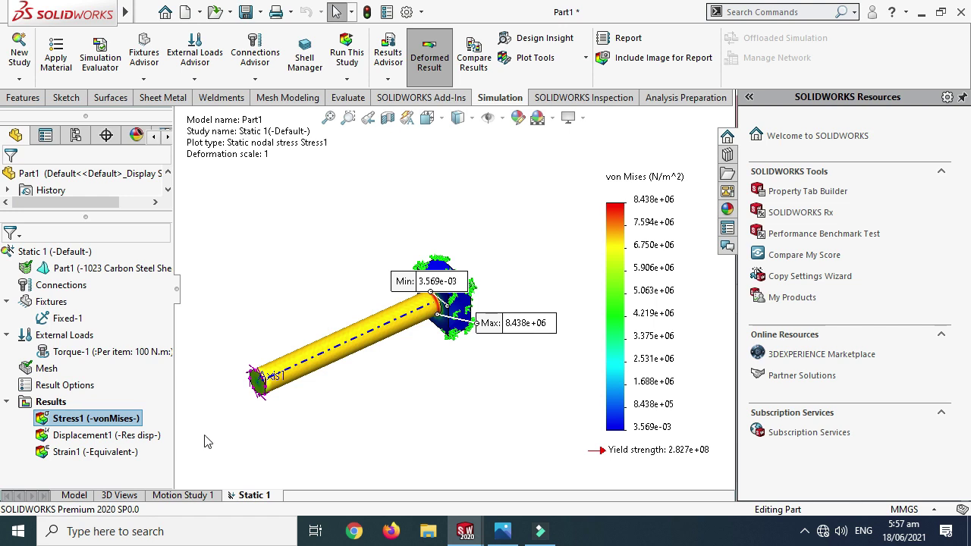
Create a new static simulation study named Static 2.
right_click(252, 496)
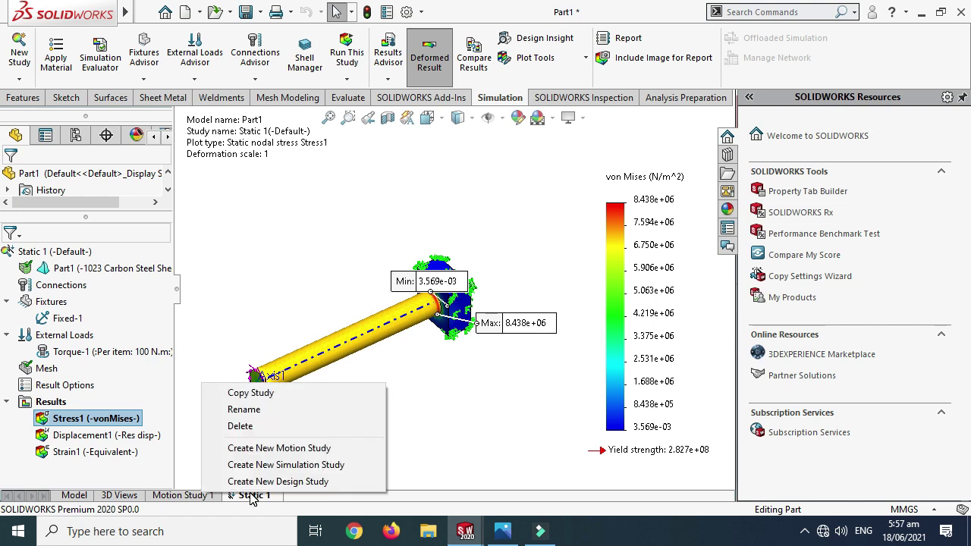
click(258, 464)
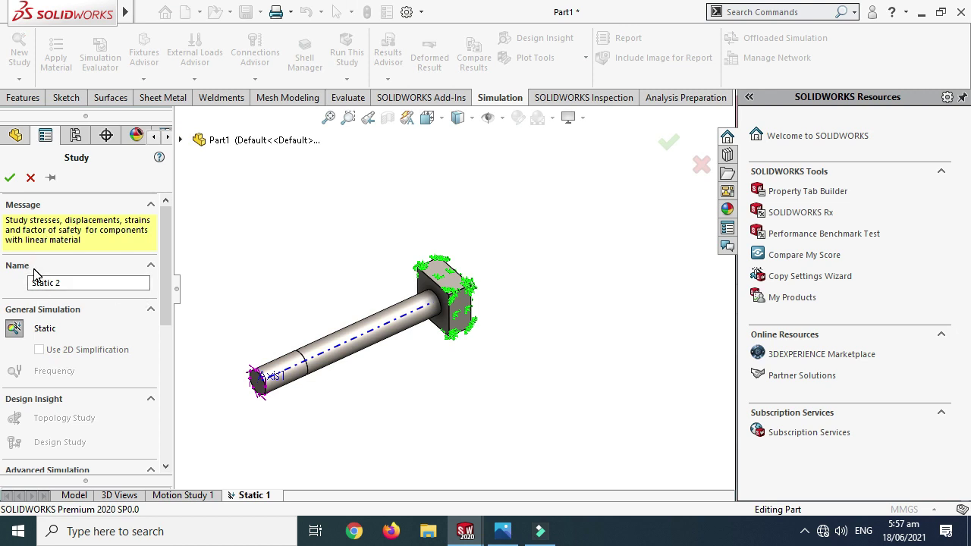
click(10, 179)
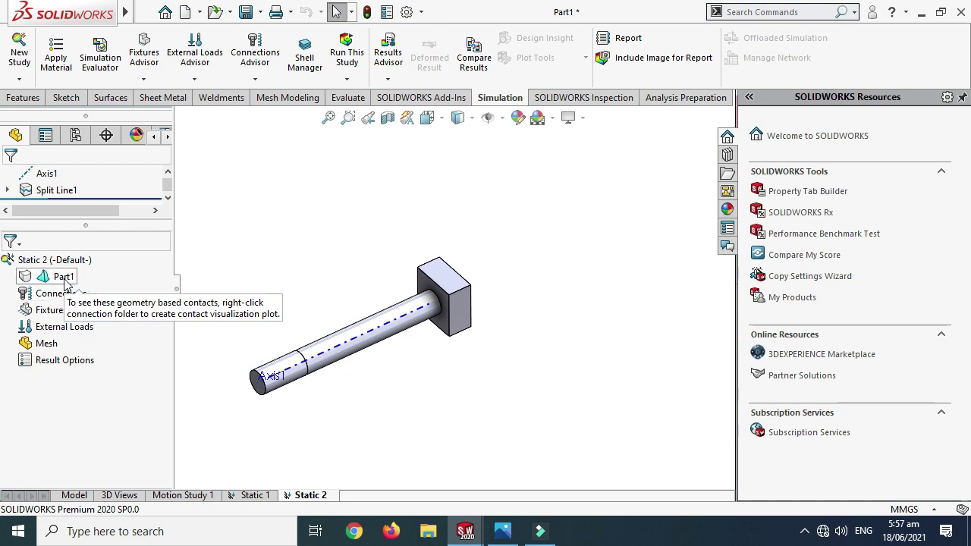
Apply the 1023 Carbon Steel Sheet (SS) material to Part1 in the Static 2 study.
right_click(66, 279)
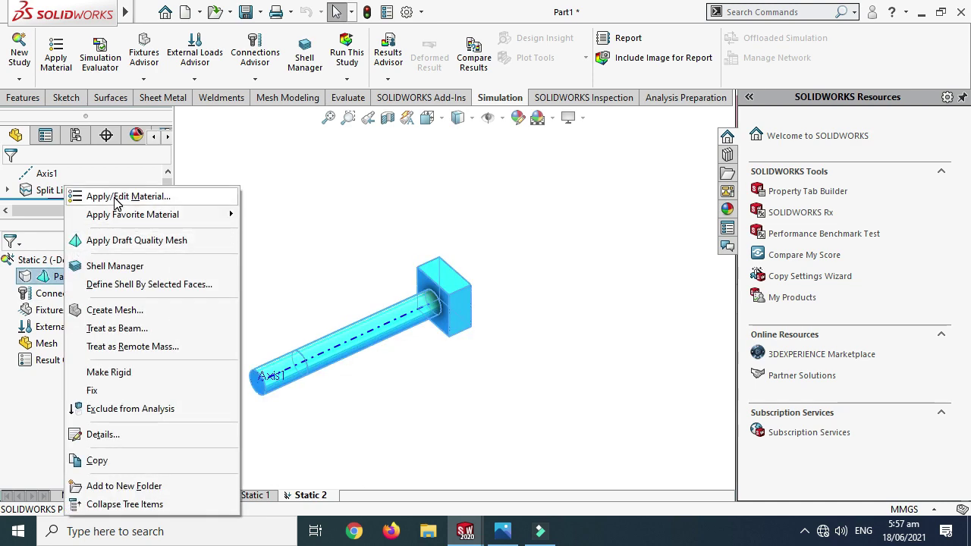
click(115, 197)
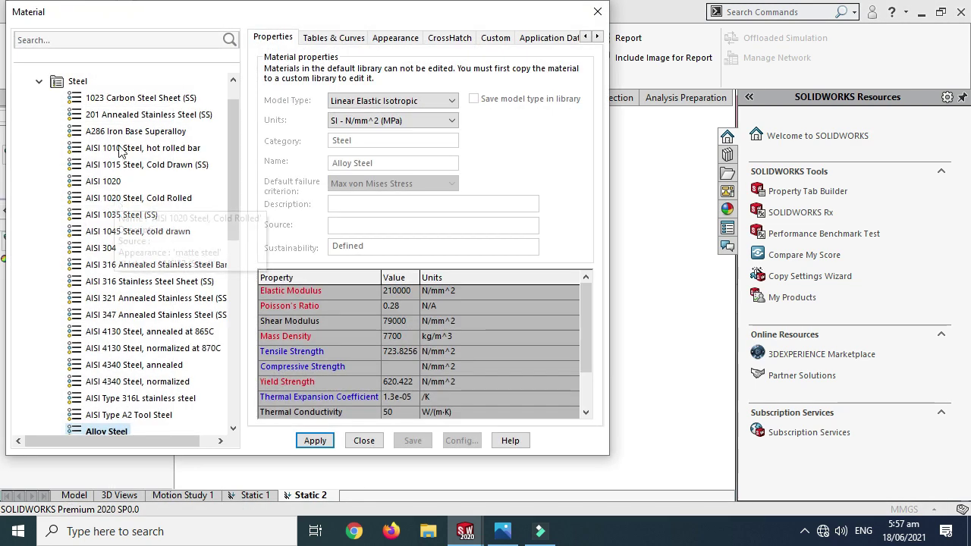
click(140, 99)
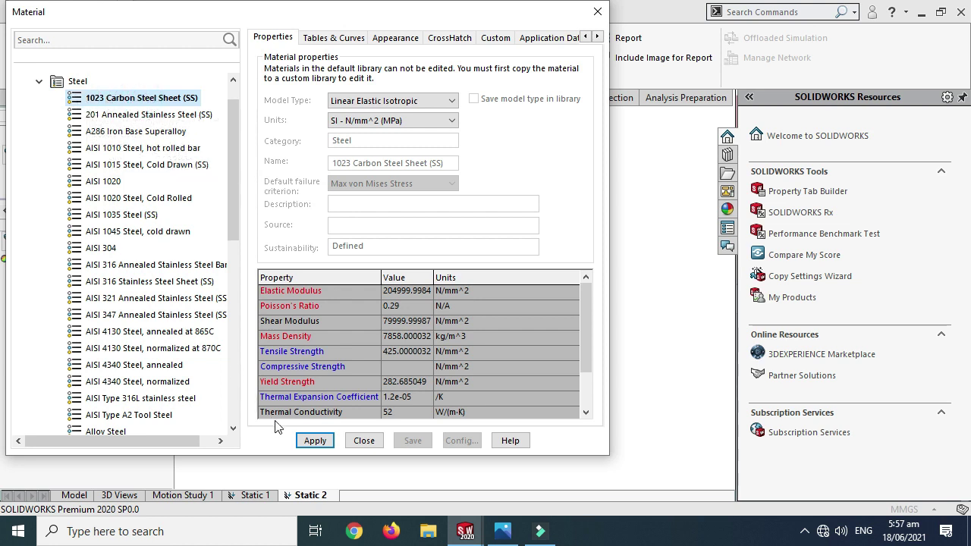
click(315, 441)
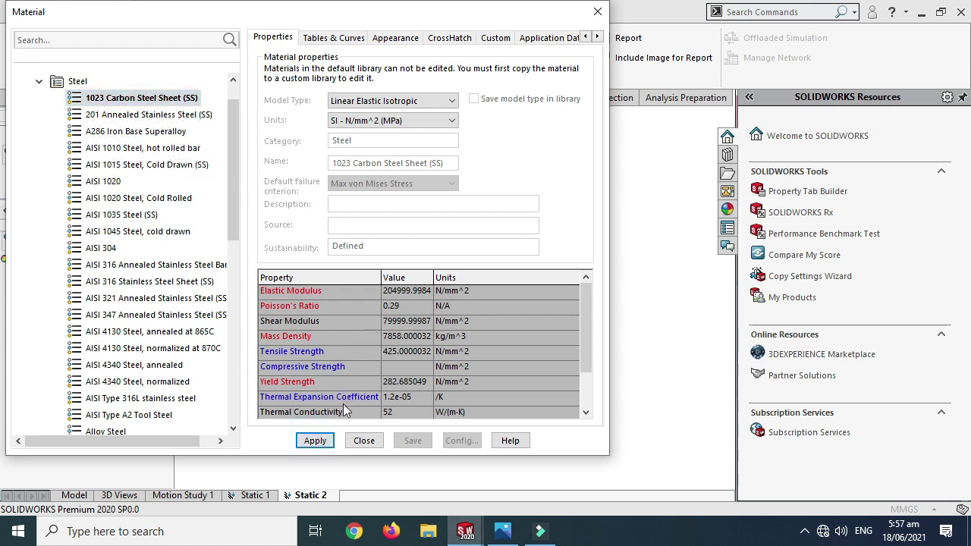
click(363, 440)
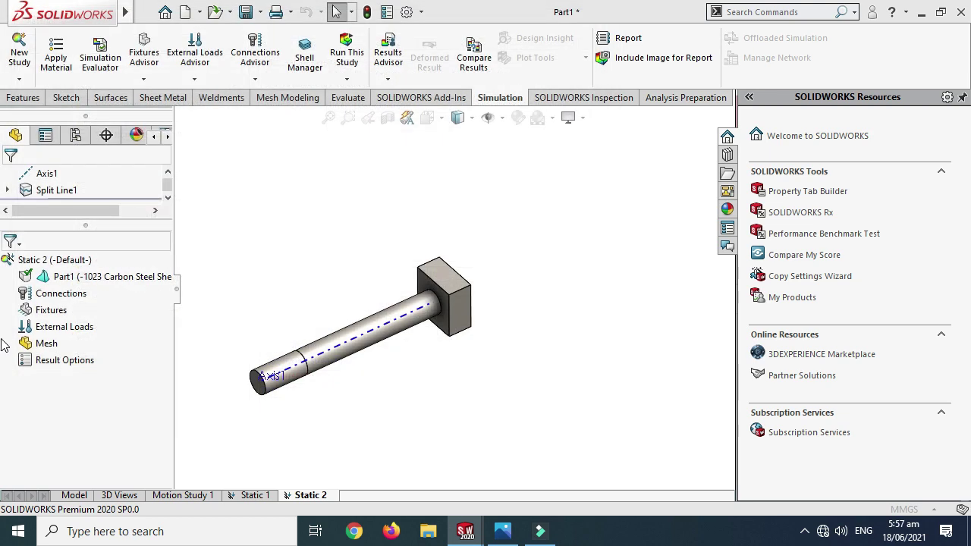
Add a Fixed Geometry fixture to the four side faces of the square head.
right_click(59, 312)
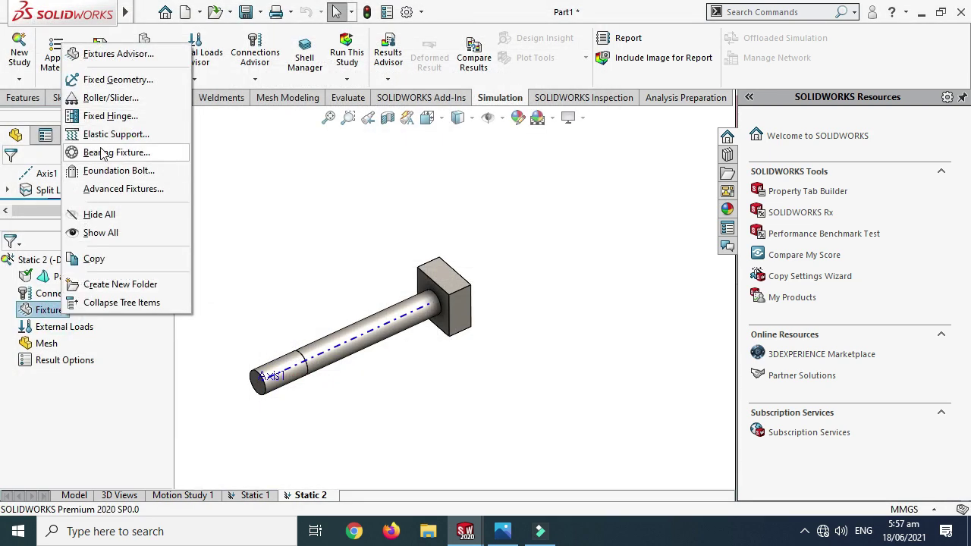
click(113, 79)
scroll(451, 269, down, 3)
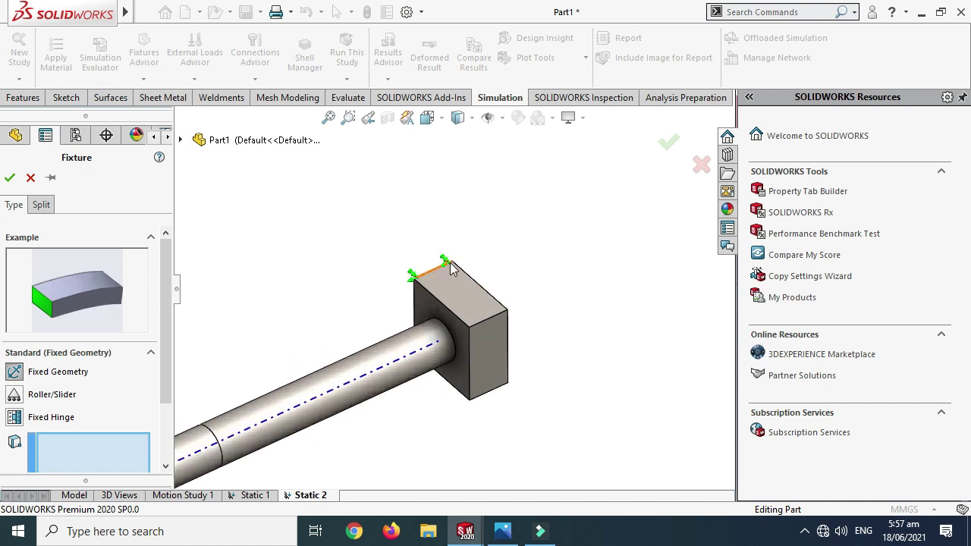
click(452, 274)
click(489, 349)
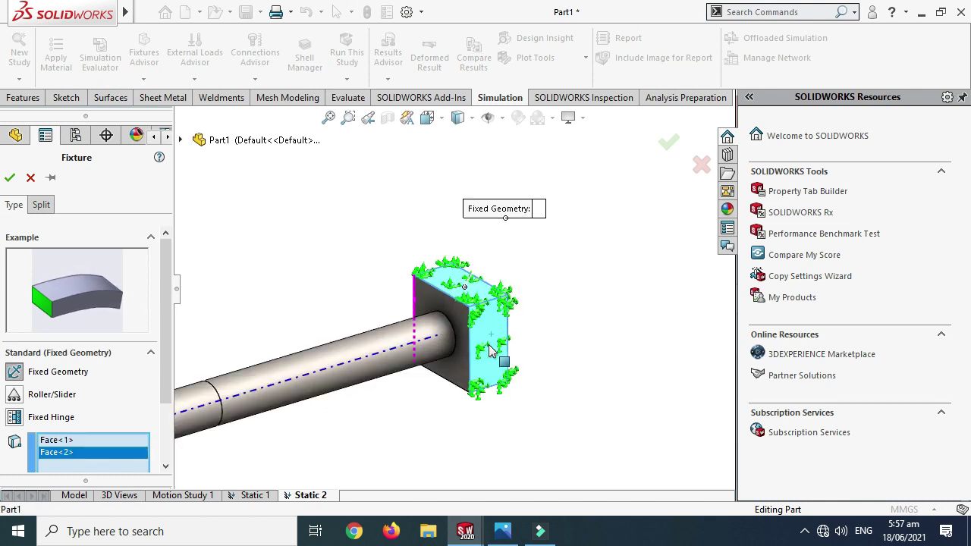
middle_drag(489, 349, 455, 364)
click(503, 390)
click(425, 356)
scroll(422, 325, up, 3)
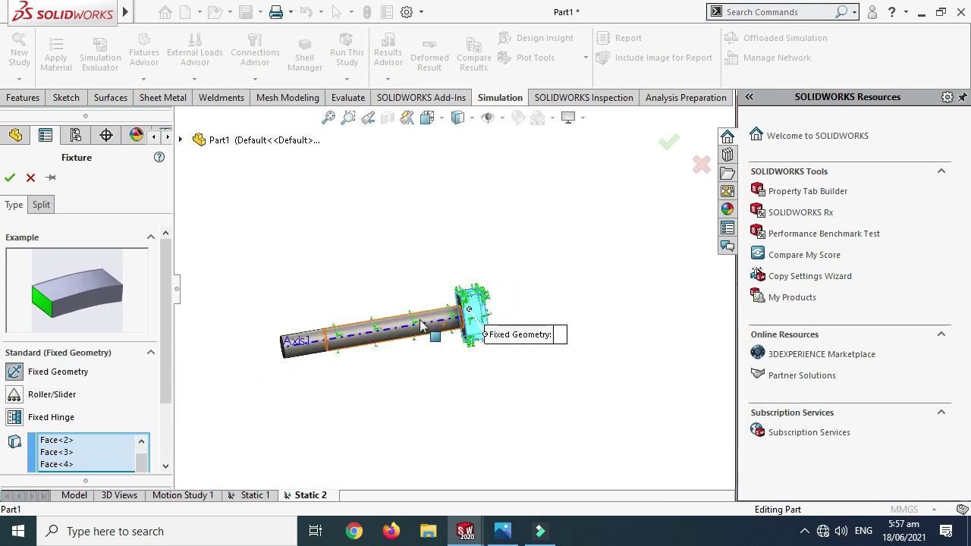
middle_drag(421, 325, 386, 346)
click(10, 177)
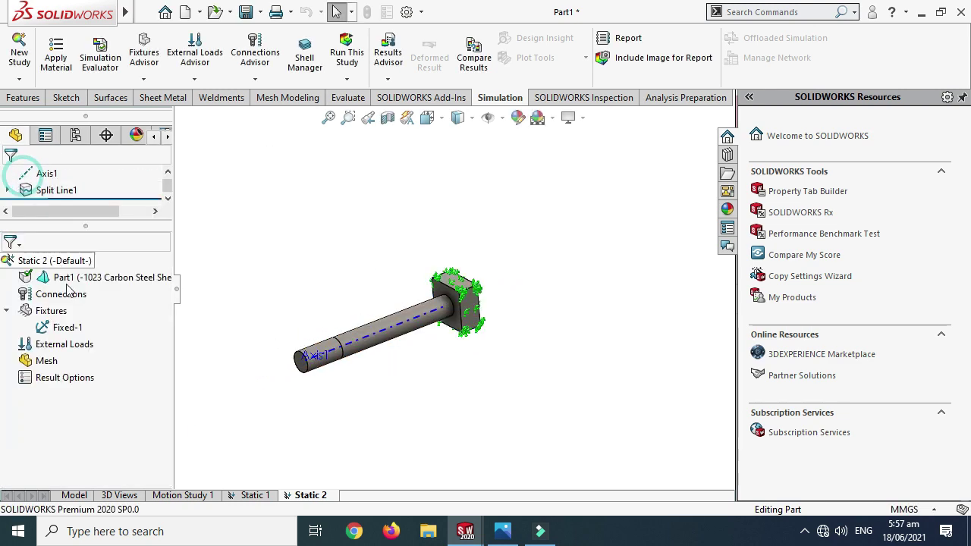
Start a torque load in Static 2 and pick Axis1 as its direction reference.
click(75, 346)
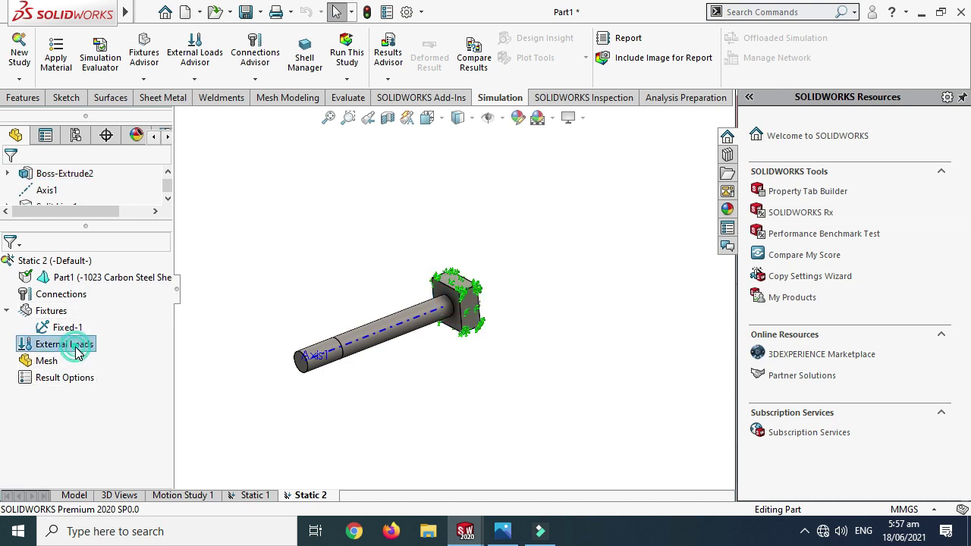
right_click(76, 350)
click(126, 191)
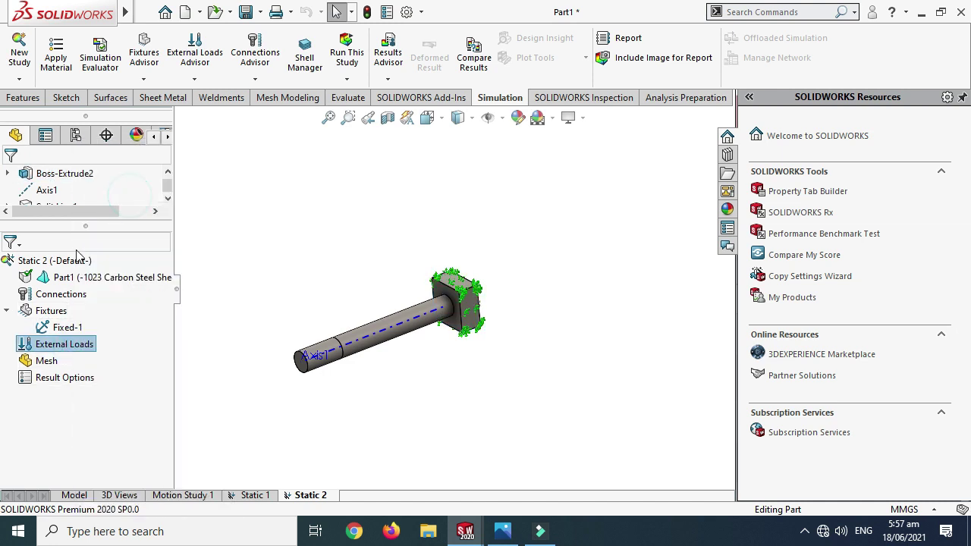
scroll(384, 311, down, 3)
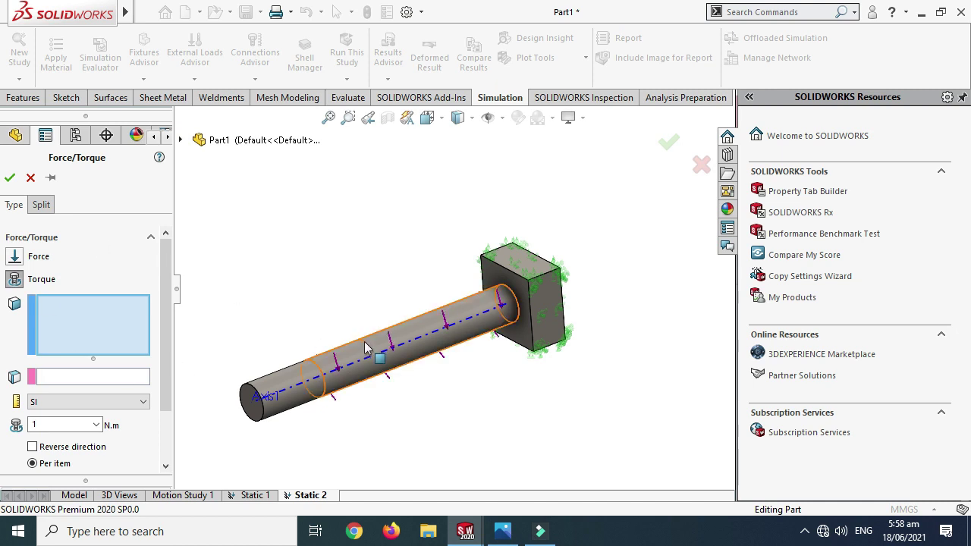
scroll(355, 340, up, 3)
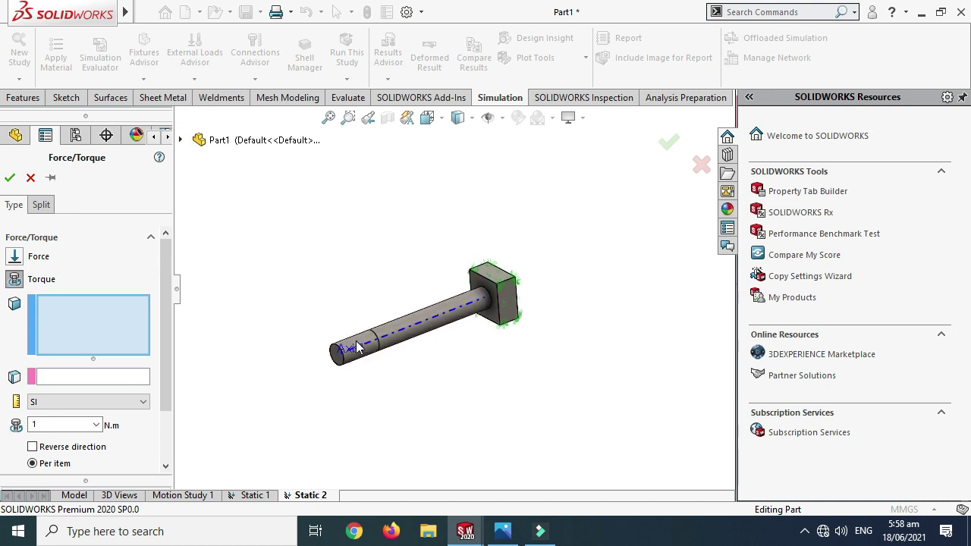
click(180, 139)
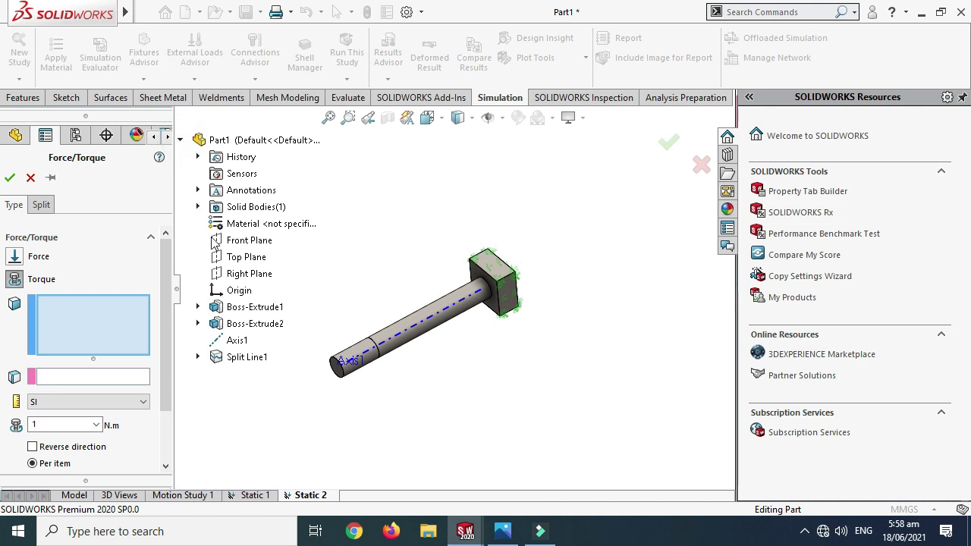
click(245, 310)
click(126, 377)
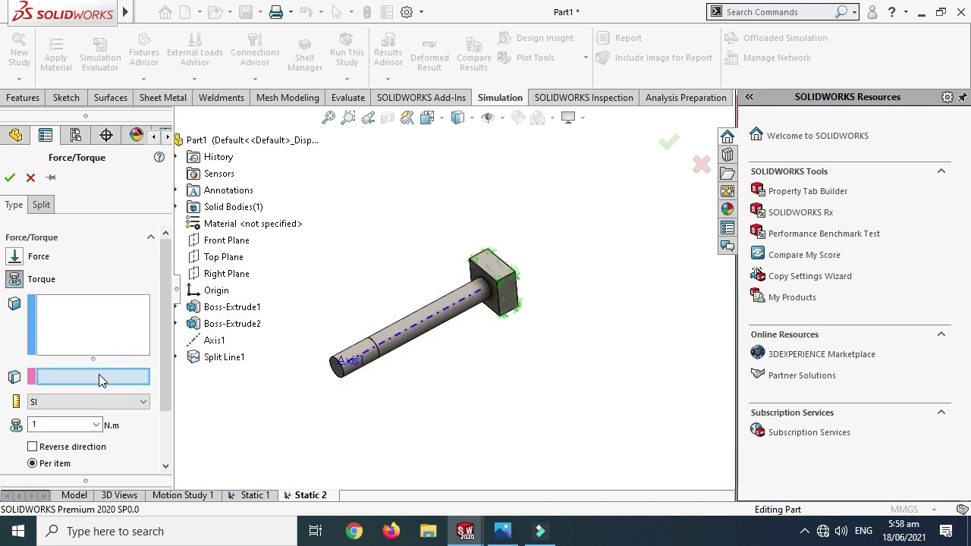
click(391, 335)
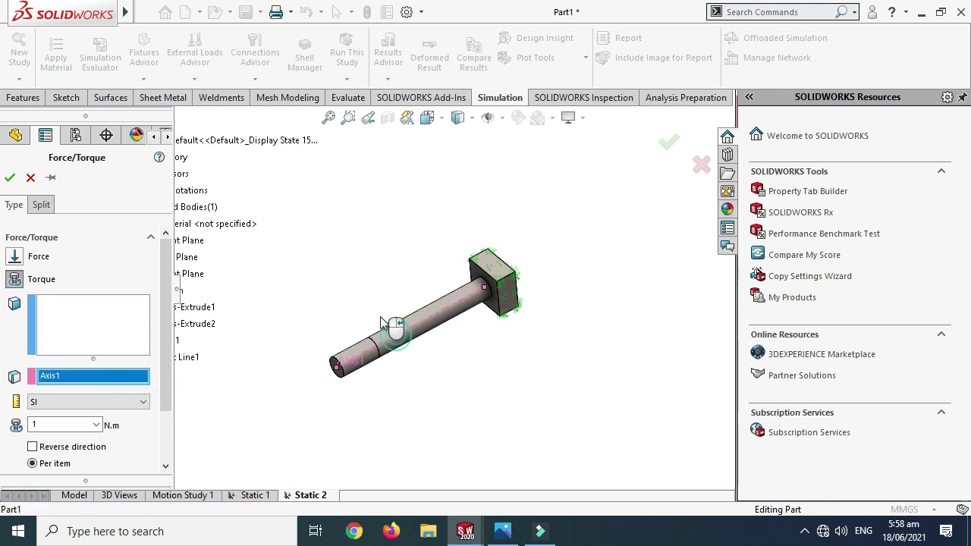
Assign the torque to both cylindrical faces of the split shaft, with Axis1 as the direction reference.
scroll(395, 330, down, 3)
click(401, 346)
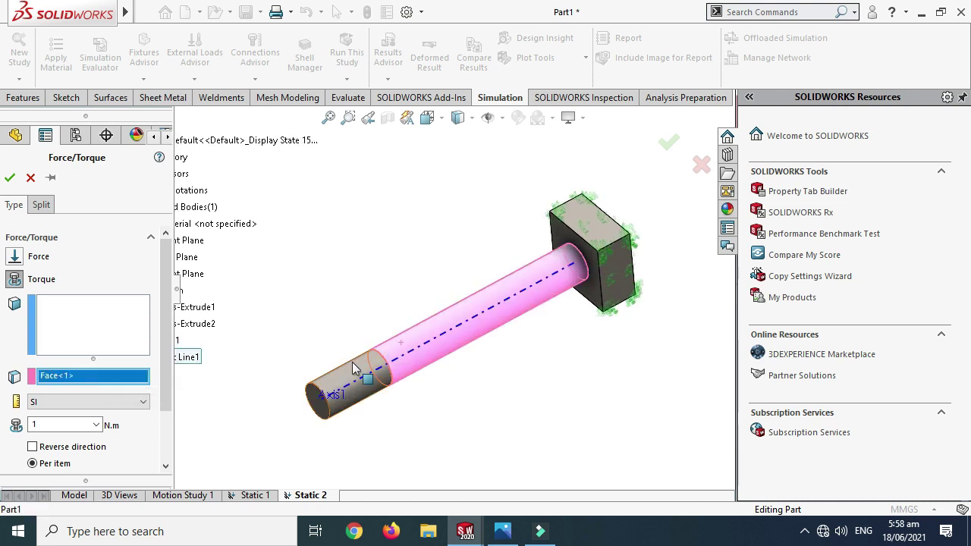
click(339, 372)
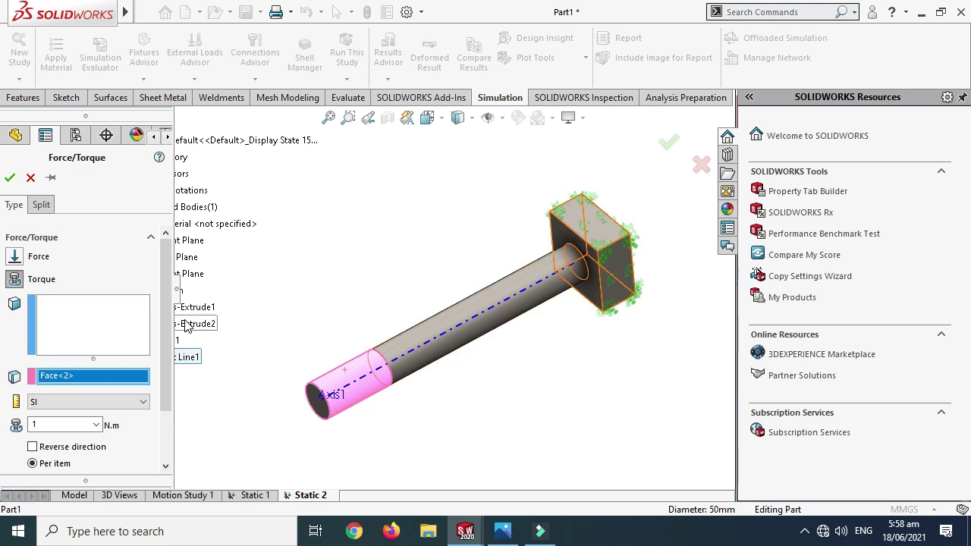
click(98, 321)
click(410, 347)
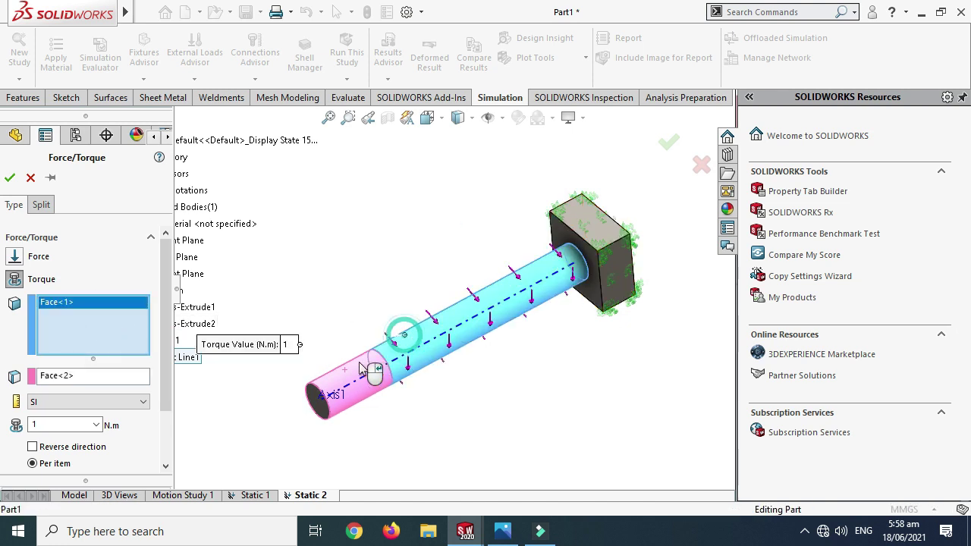
click(345, 374)
click(94, 375)
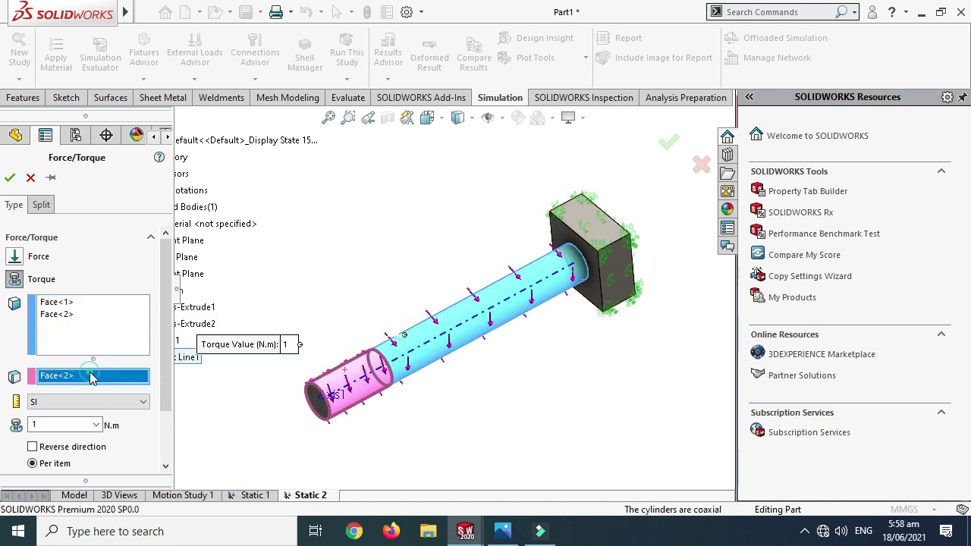
right_click(94, 377)
click(140, 384)
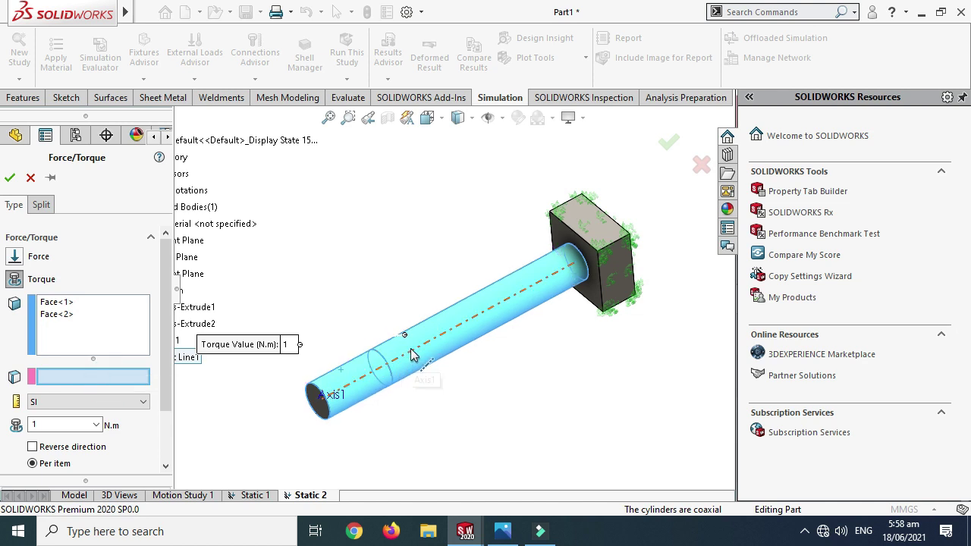
click(421, 347)
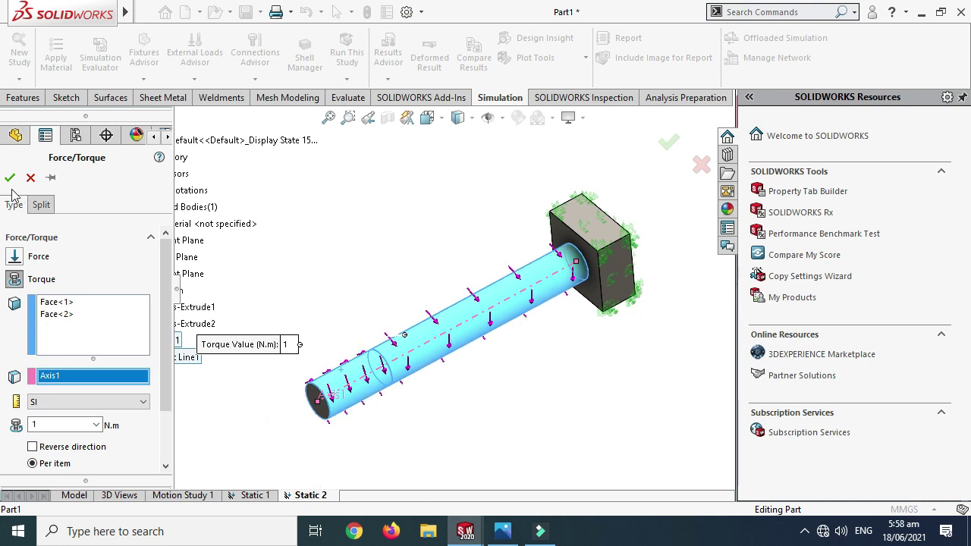
Apply the torque load with a value of 100 N.m per item, and mesh and run the Static 2 study.
double_click(74, 425)
text(1)
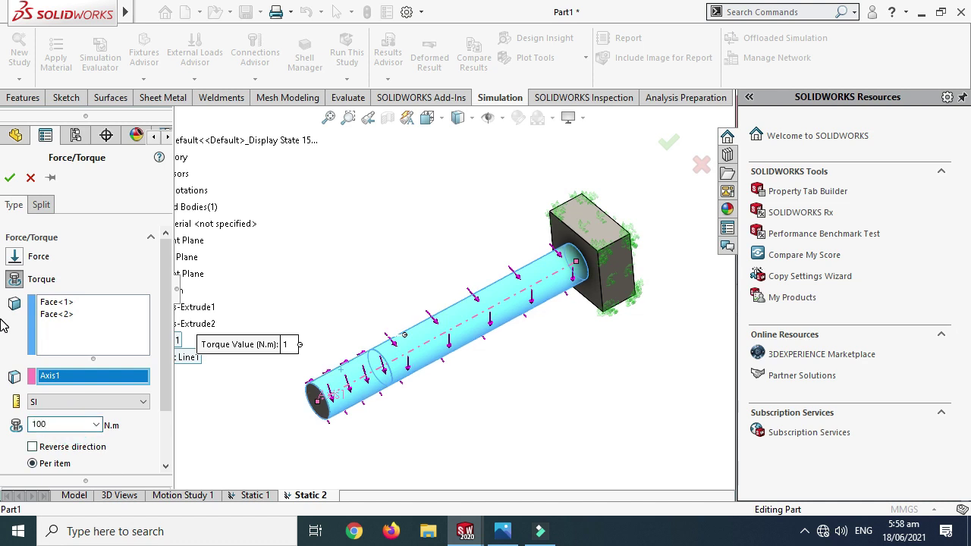
click(8, 179)
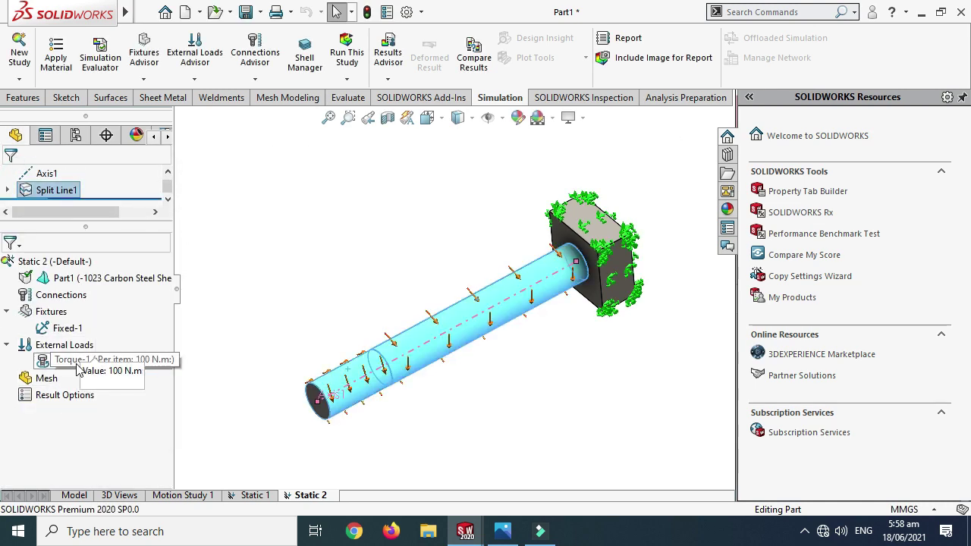
right_click(38, 378)
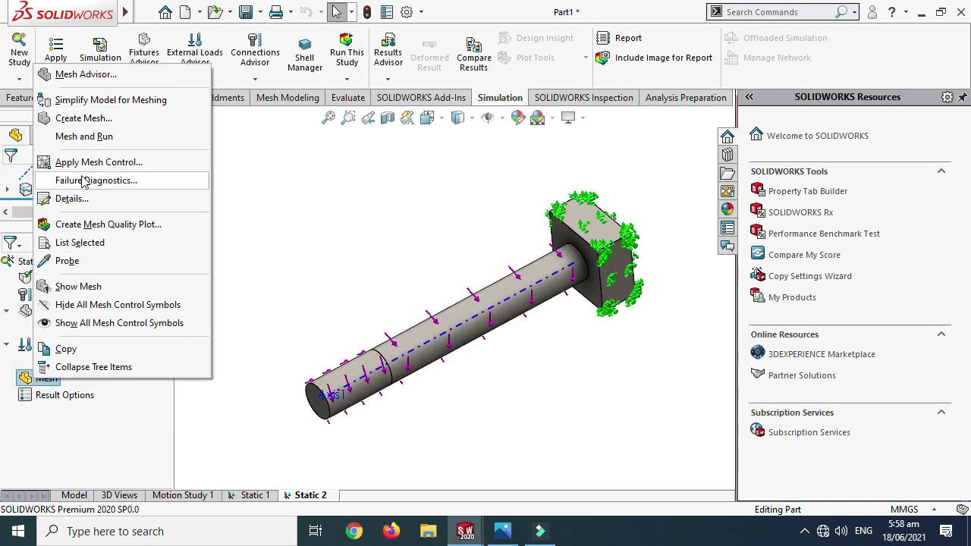
click(113, 135)
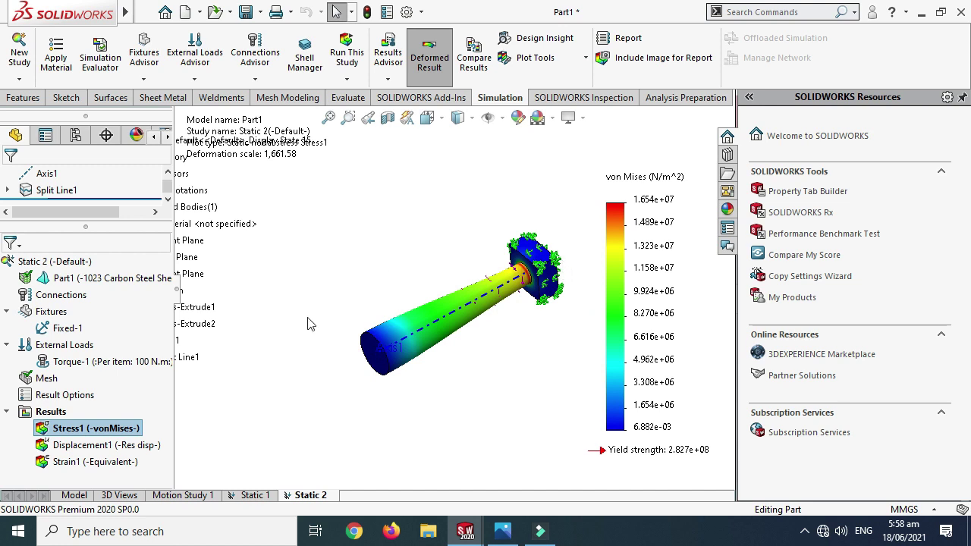
Show the minimum and maximum annotations on the Static 2 von Mises stress plot.
right_click(88, 430)
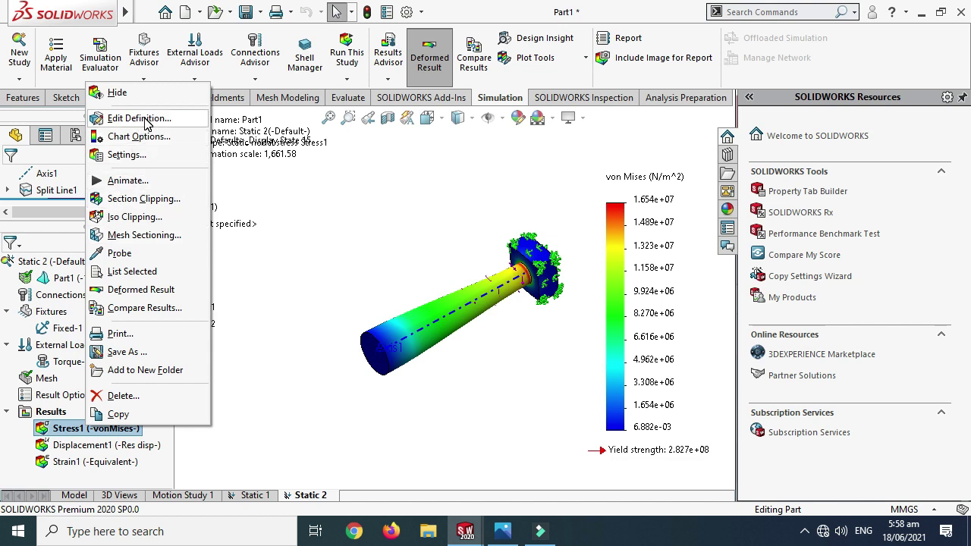
click(244, 417)
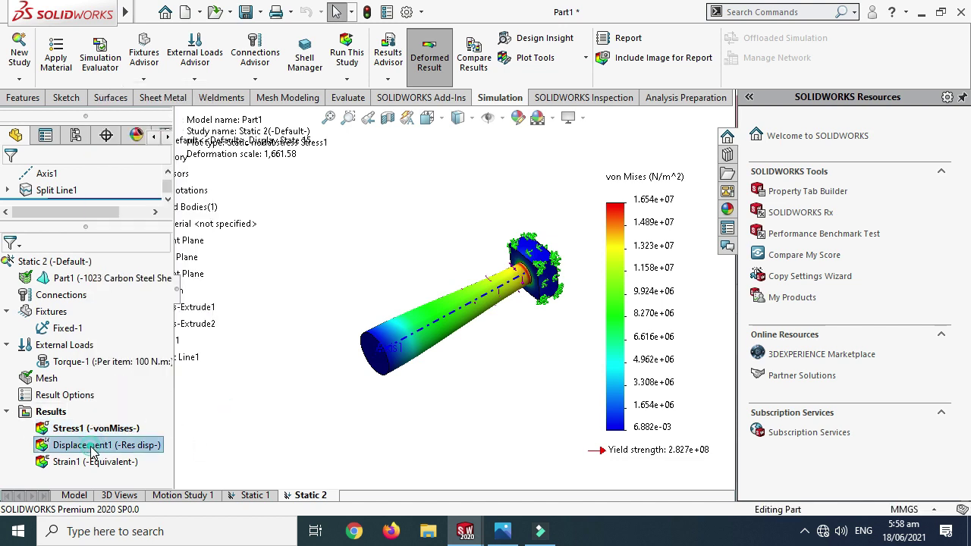
click(91, 429)
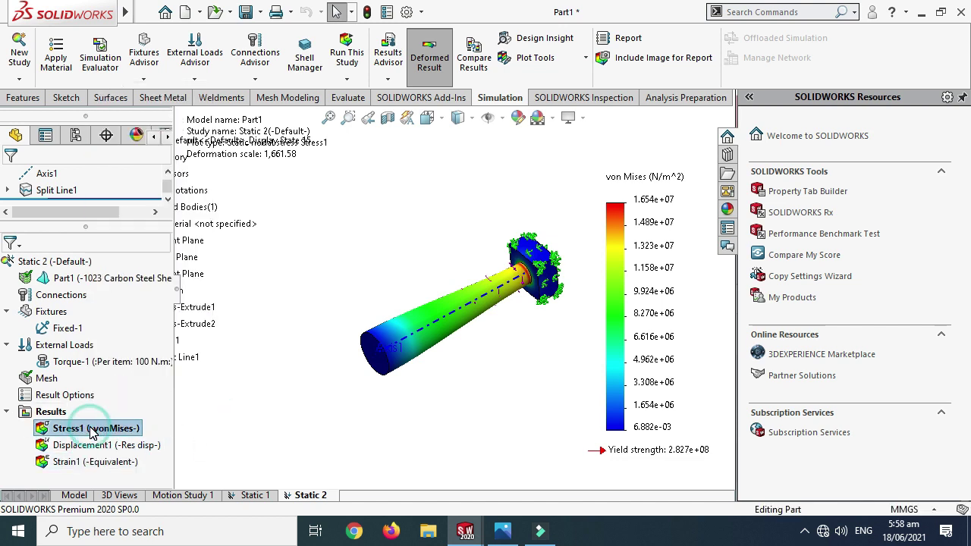
right_click(91, 431)
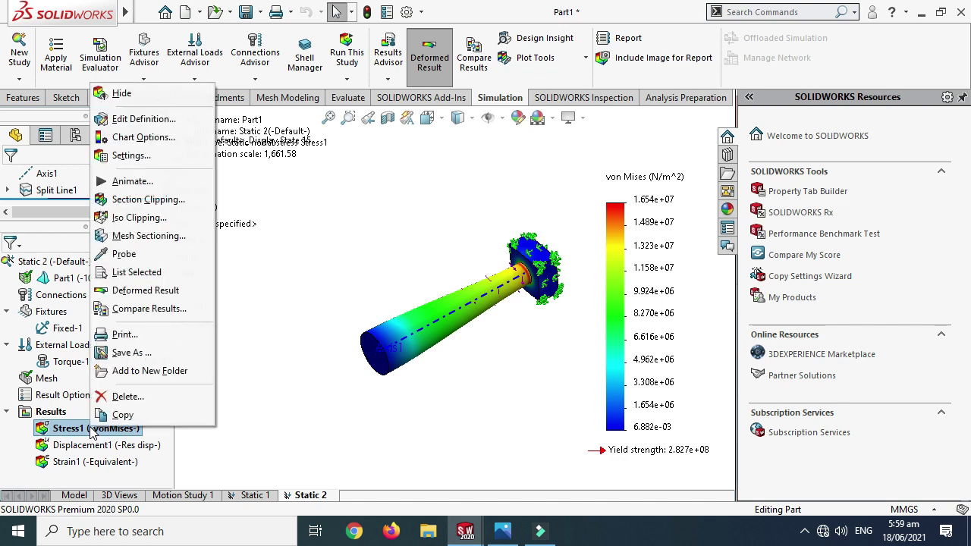
click(144, 137)
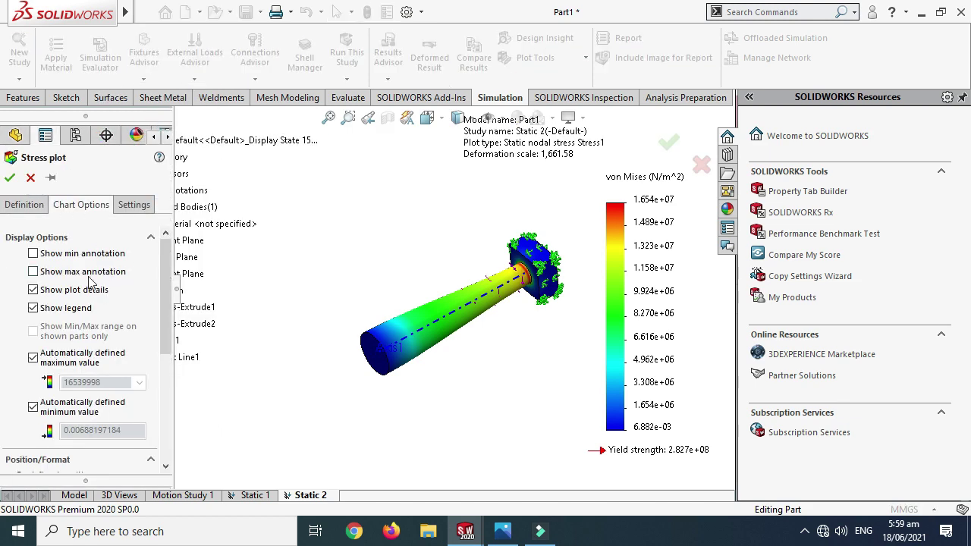
click(39, 254)
click(37, 272)
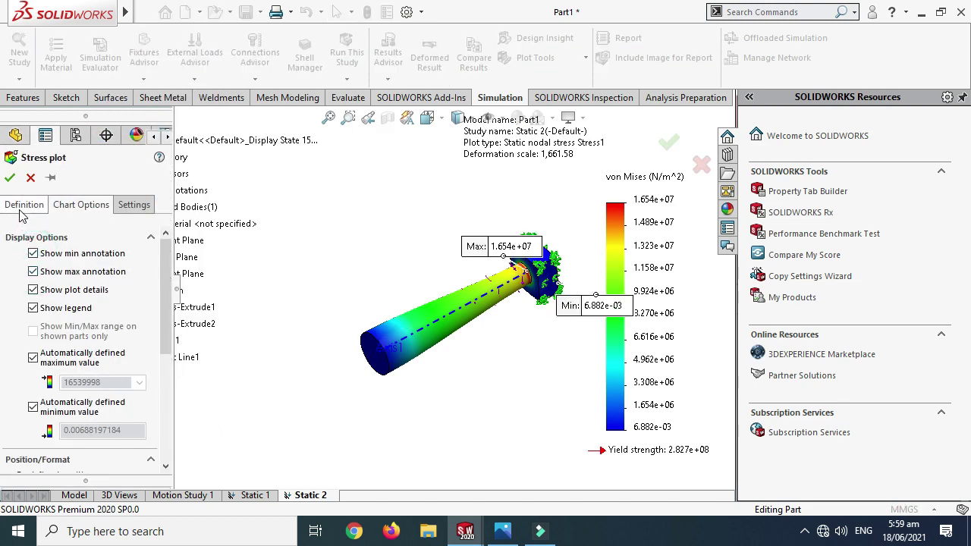
click(10, 178)
Set the deformed shape of the von Mises stress plot to true scale.
right_click(97, 429)
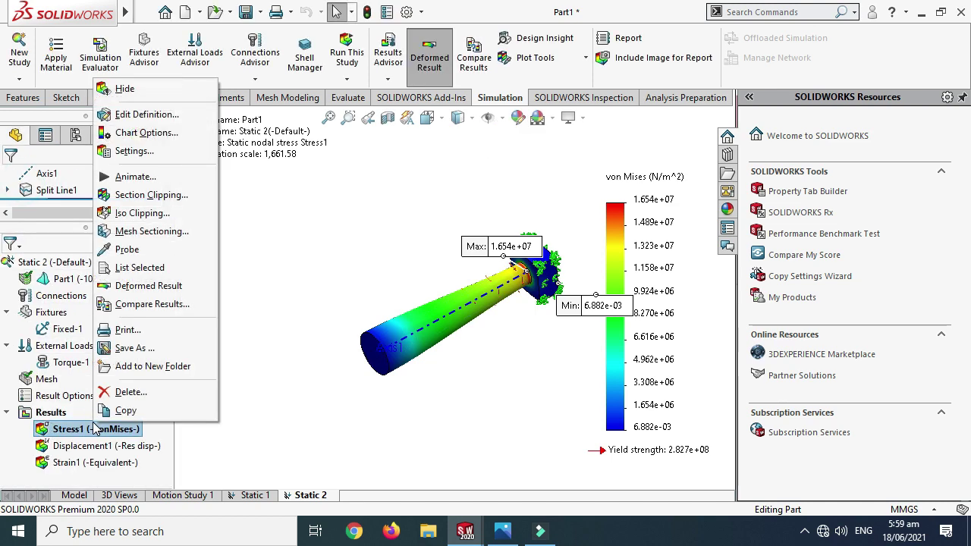
key(Escape)
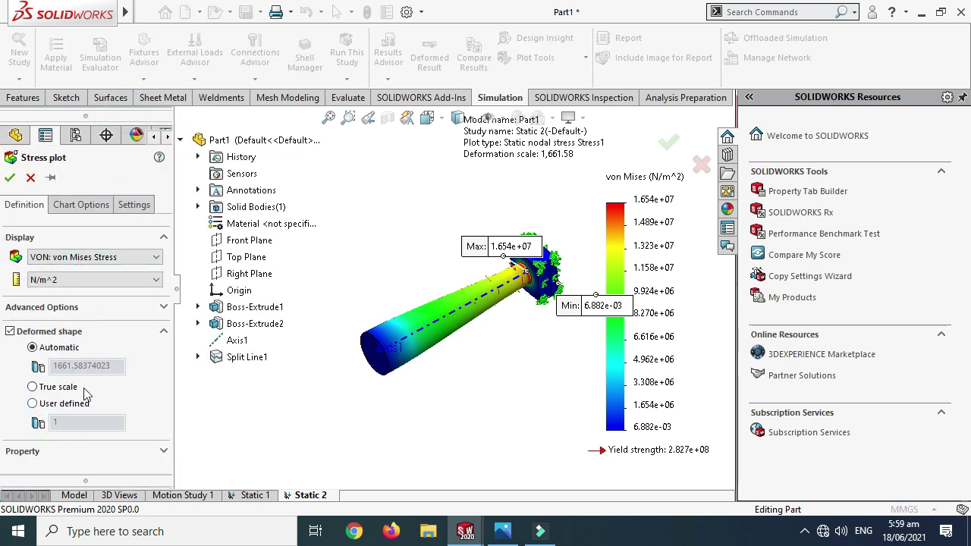
click(33, 387)
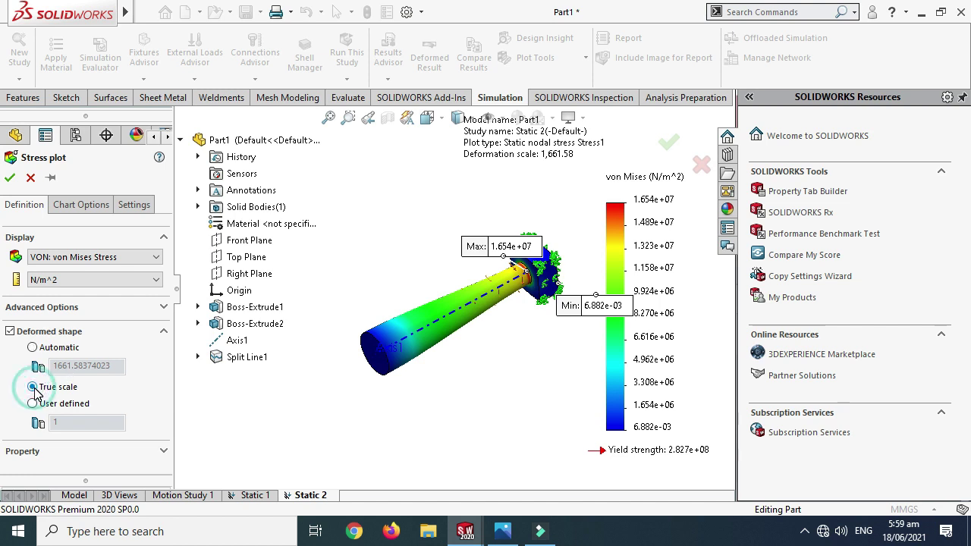
click(11, 178)
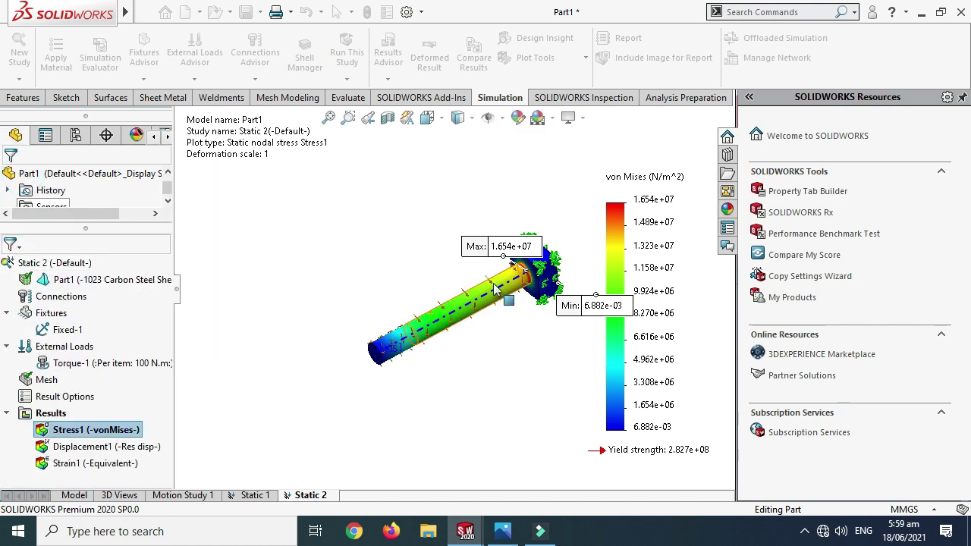
Move the Max annotation away from the shaft-to-head joint and the Min annotation above the square head.
scroll(534, 261, down, 3)
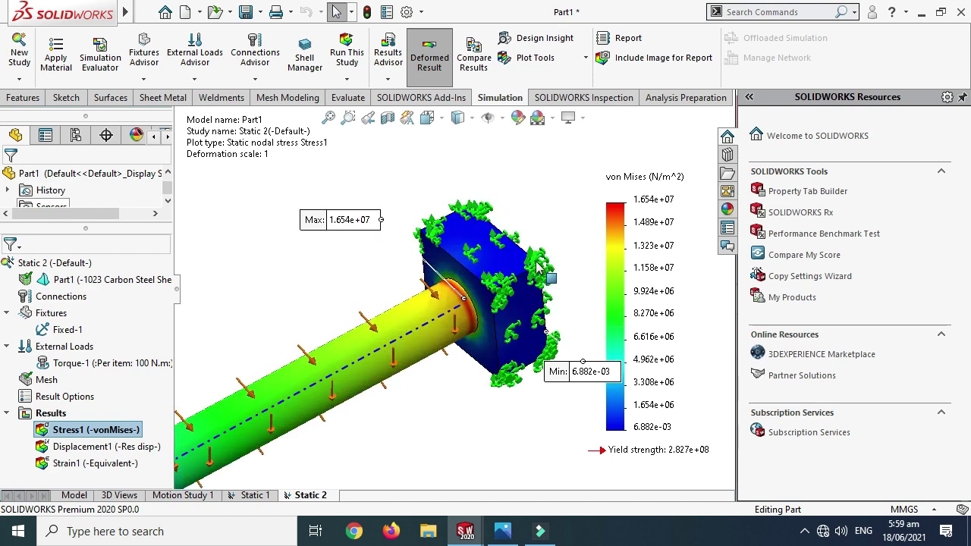
mouse_move(347, 227)
mouse_down()
mouse_move(306, 282)
mouse_move(289, 266)
mouse_up()
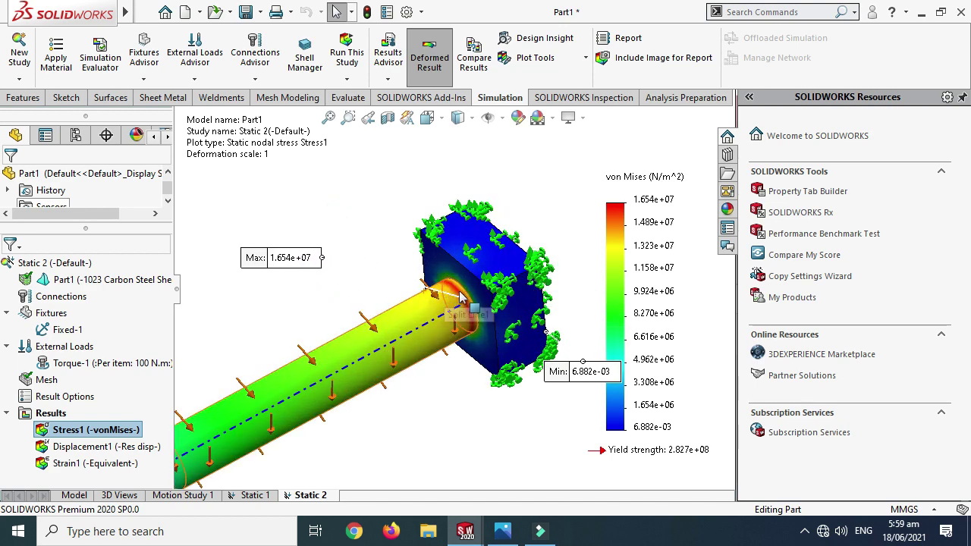
scroll(461, 298, up, 2)
mouse_move(546, 354)
mouse_down()
mouse_move(552, 242)
mouse_move(534, 164)
mouse_move(528, 166)
mouse_up()
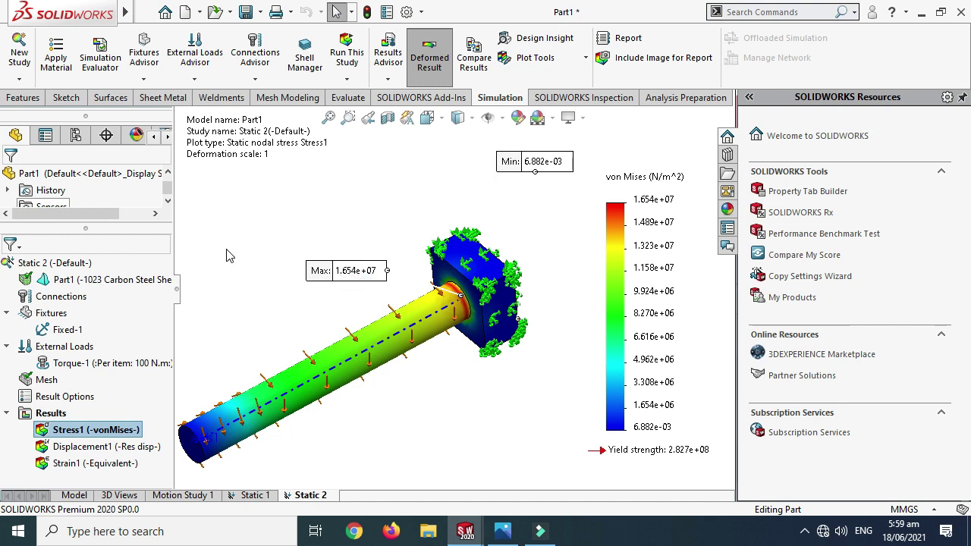
Create a new static simulation study named Static 3.
right_click(319, 498)
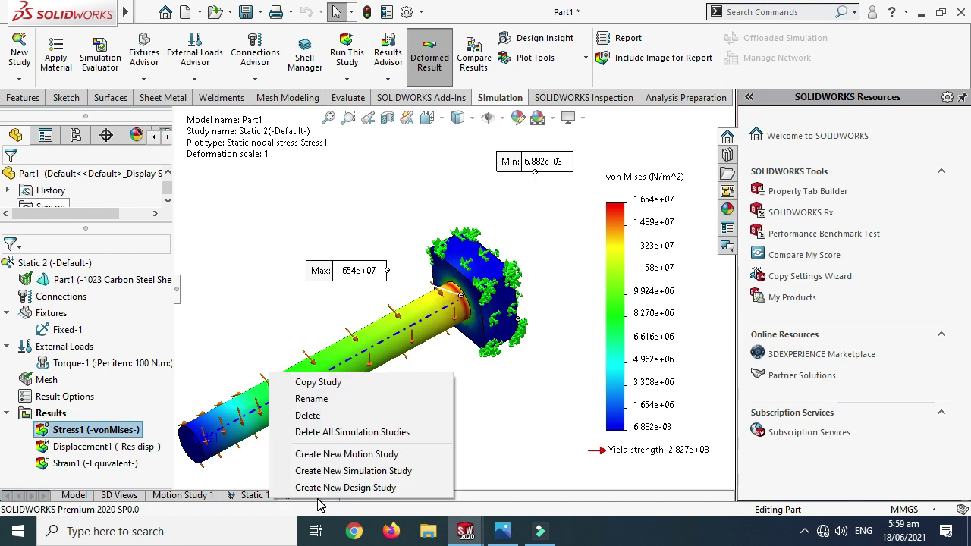
click(355, 471)
scroll(375, 268, up, 2)
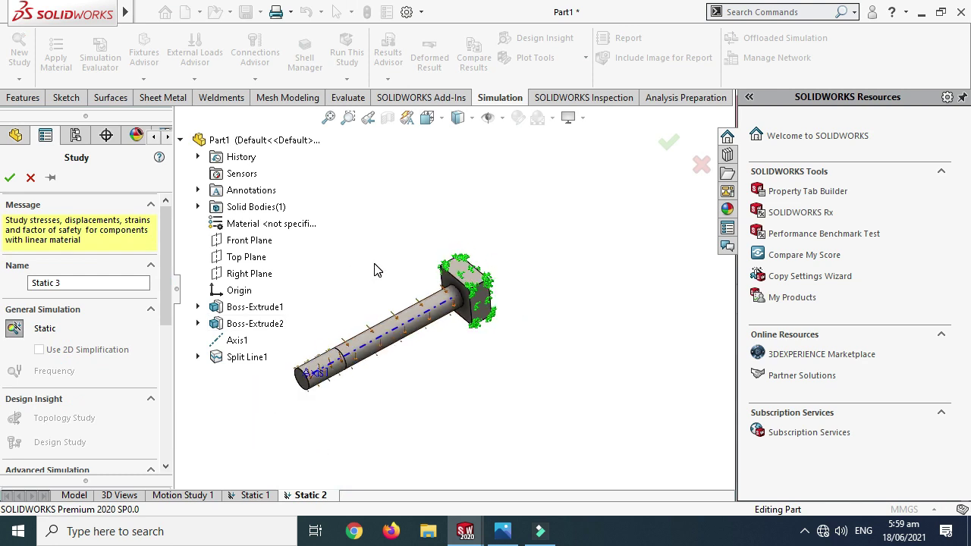
scroll(371, 306, down, 2)
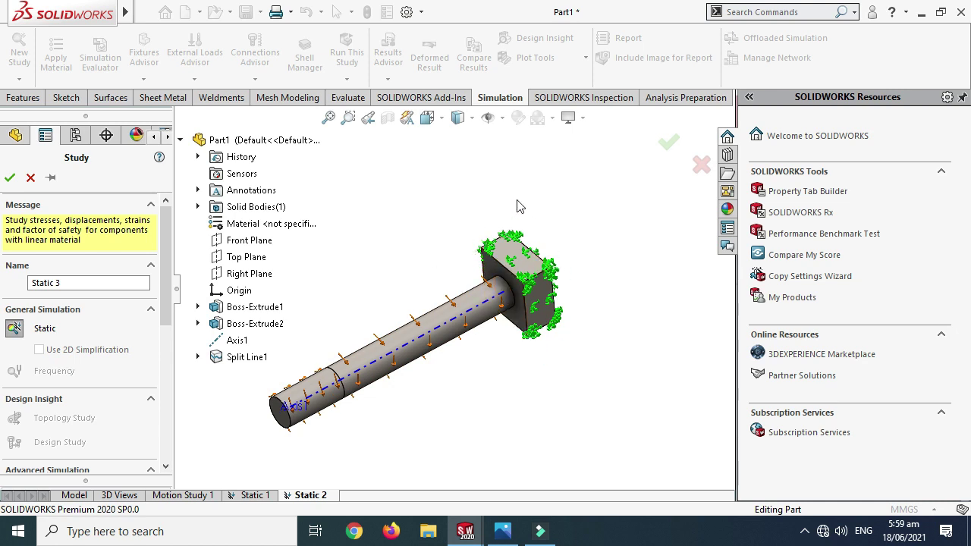
click(10, 178)
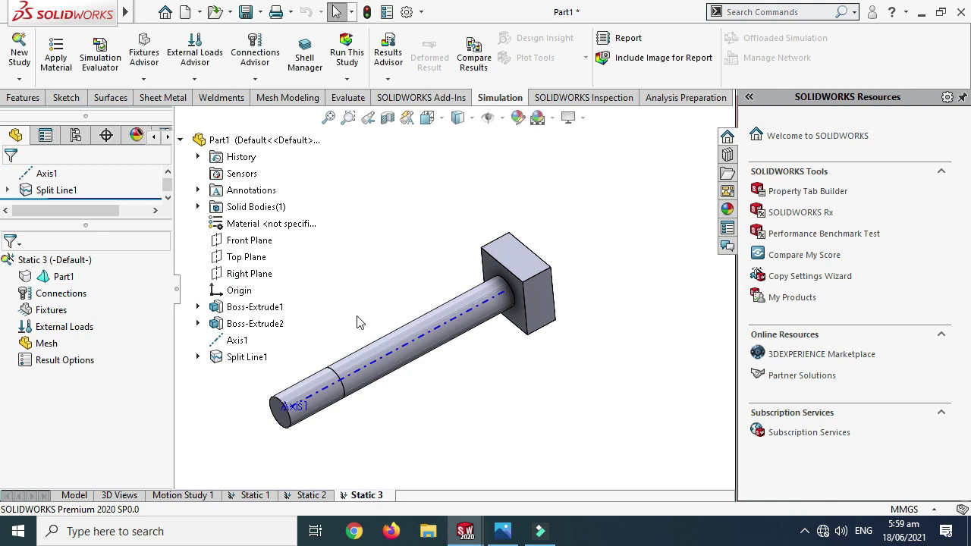
Apply the 1023 Carbon Steel Sheet (SS) material to Part1 in the Static 3 study.
right_click(58, 280)
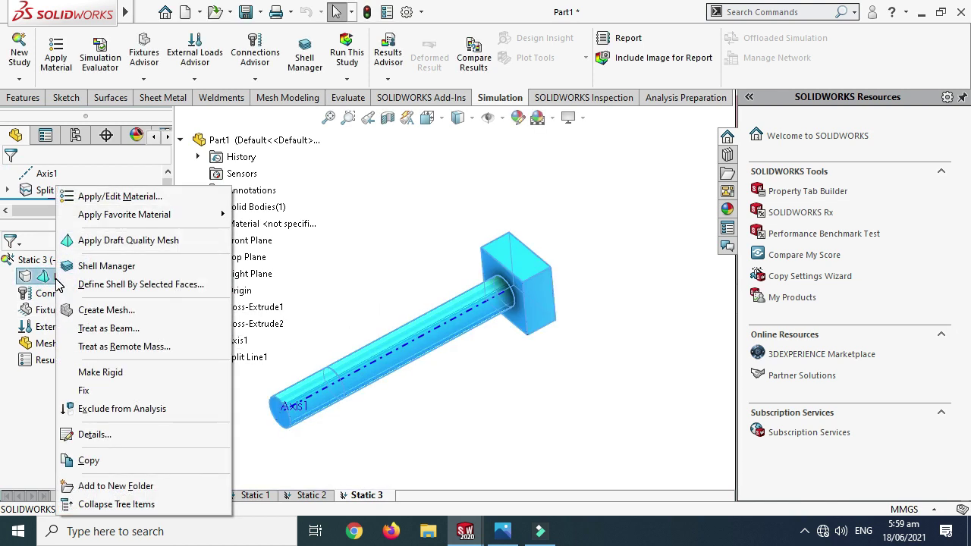
click(121, 196)
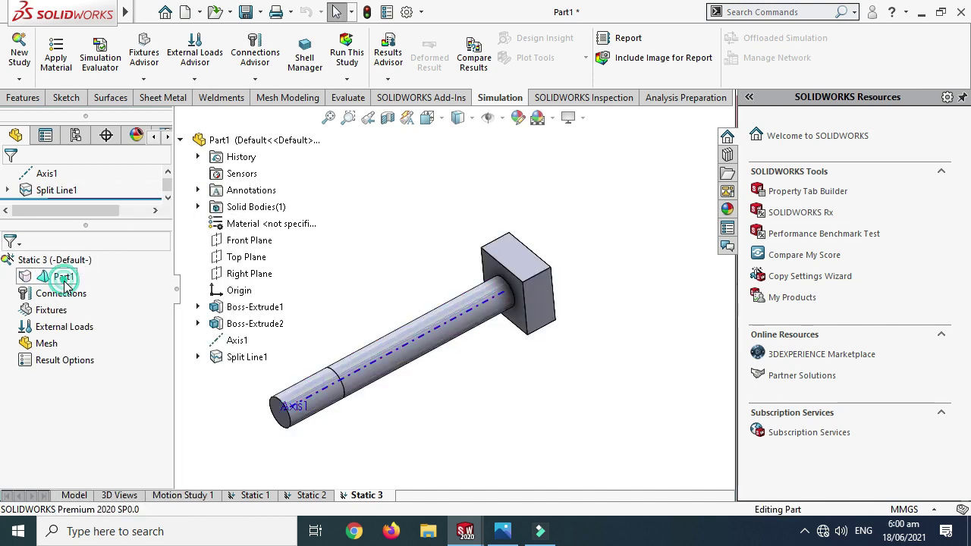
right_click(62, 279)
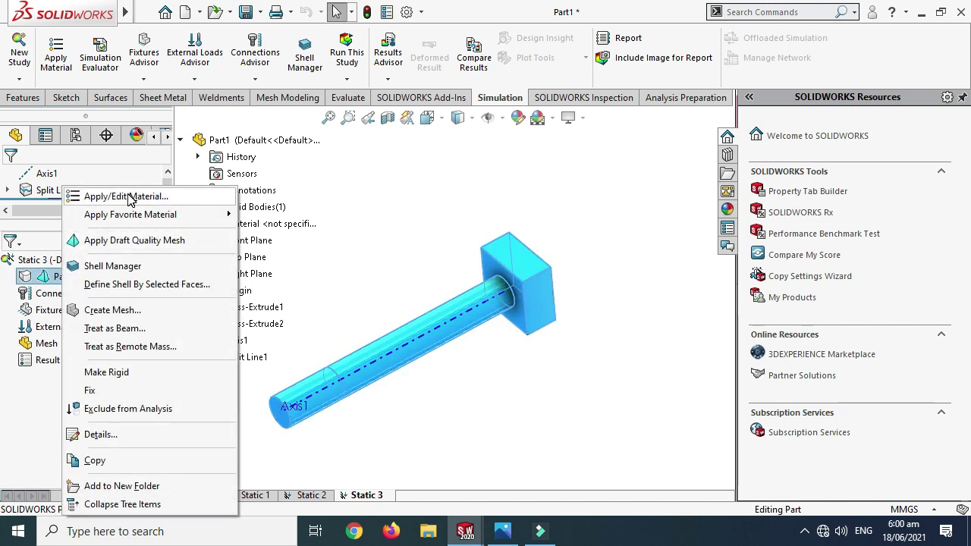
click(126, 196)
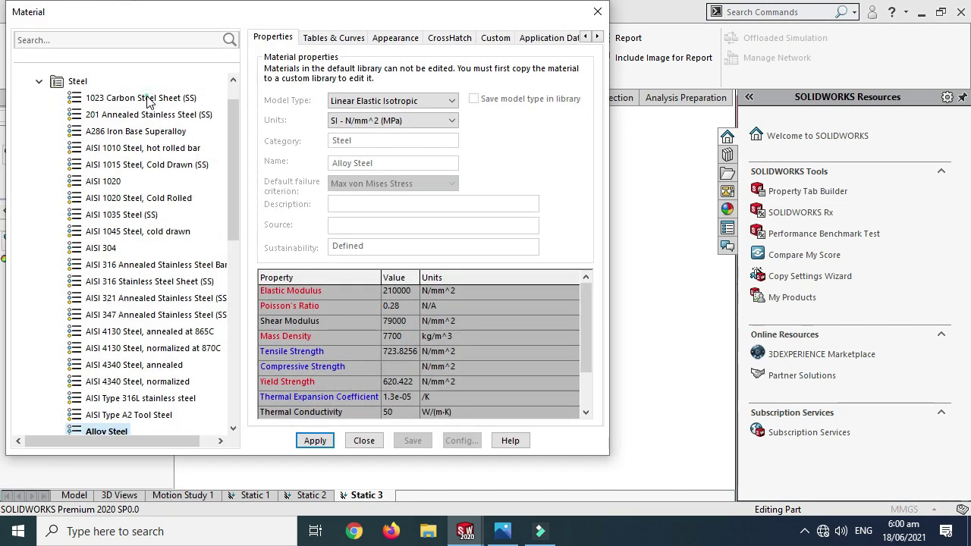
click(147, 98)
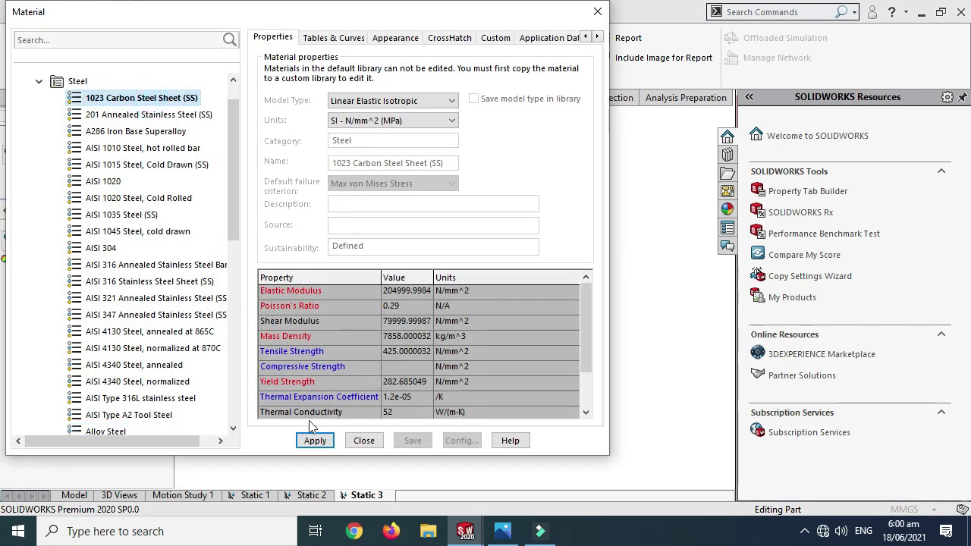
click(314, 440)
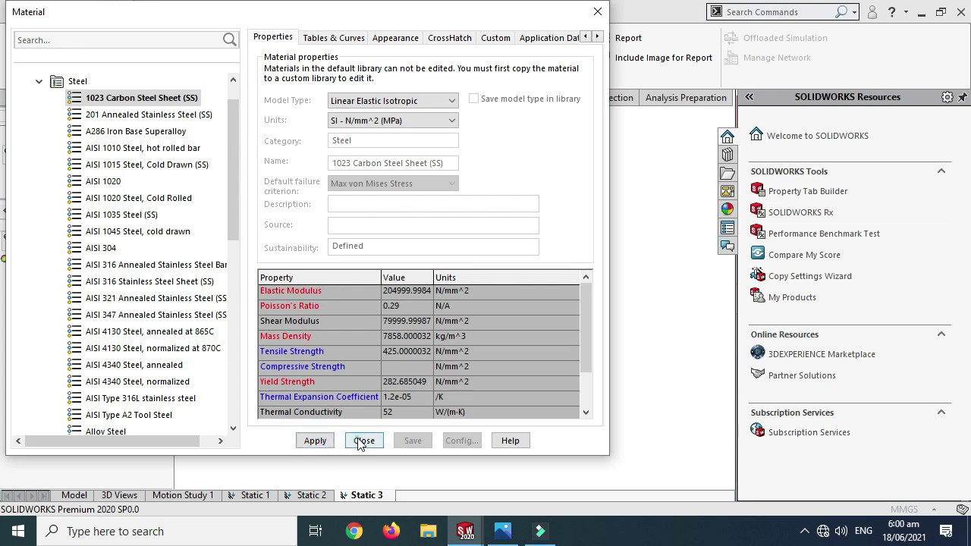
click(359, 442)
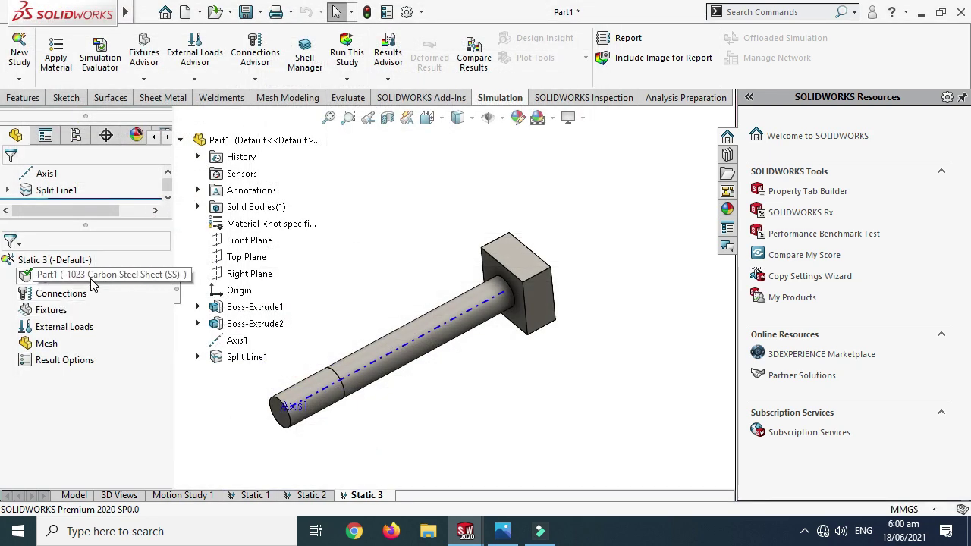
Apply a Fixed Geometry fixture to the outer side faces of the square head in Static 3.
right_click(61, 311)
click(118, 79)
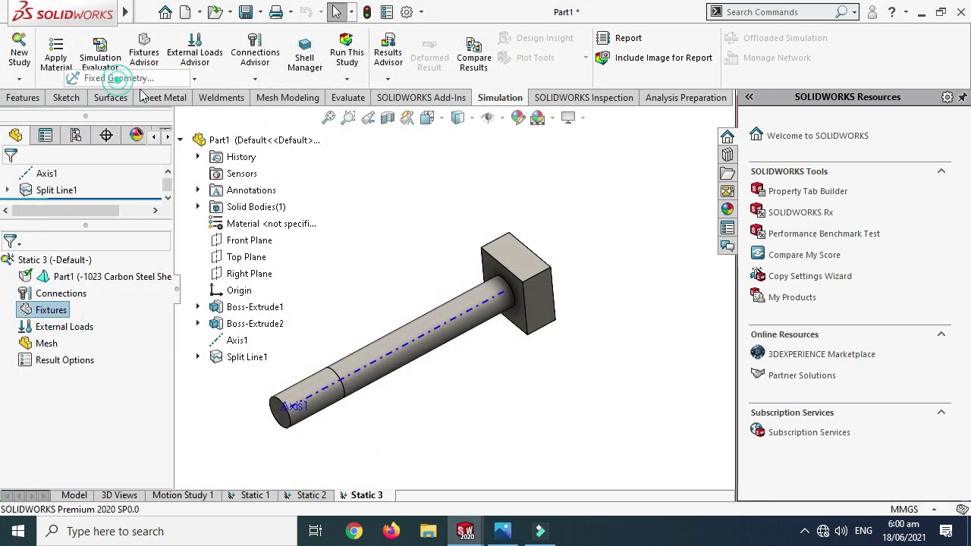
click(525, 259)
middle_drag(528, 284, 227, 251)
click(540, 311)
click(528, 410)
click(515, 415)
click(10, 178)
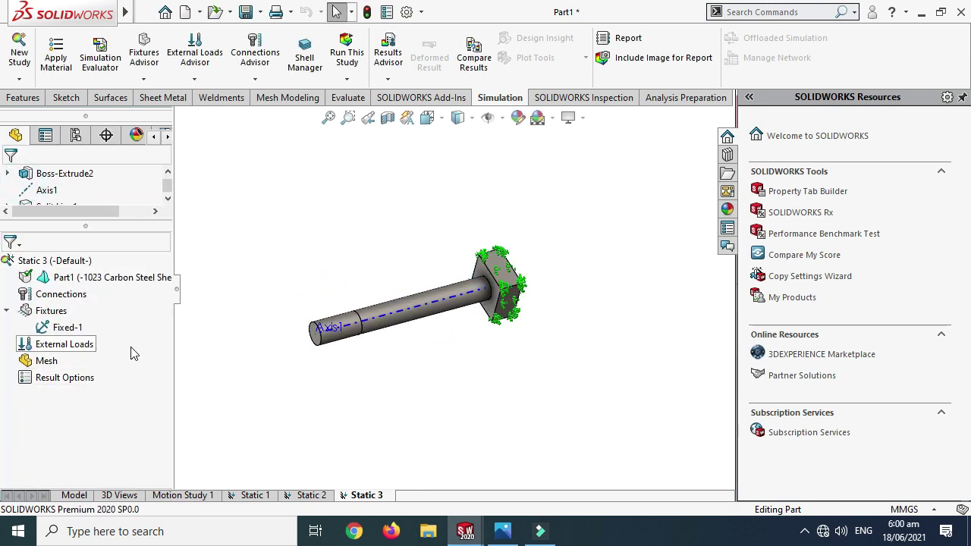
scroll(402, 282, down, 2)
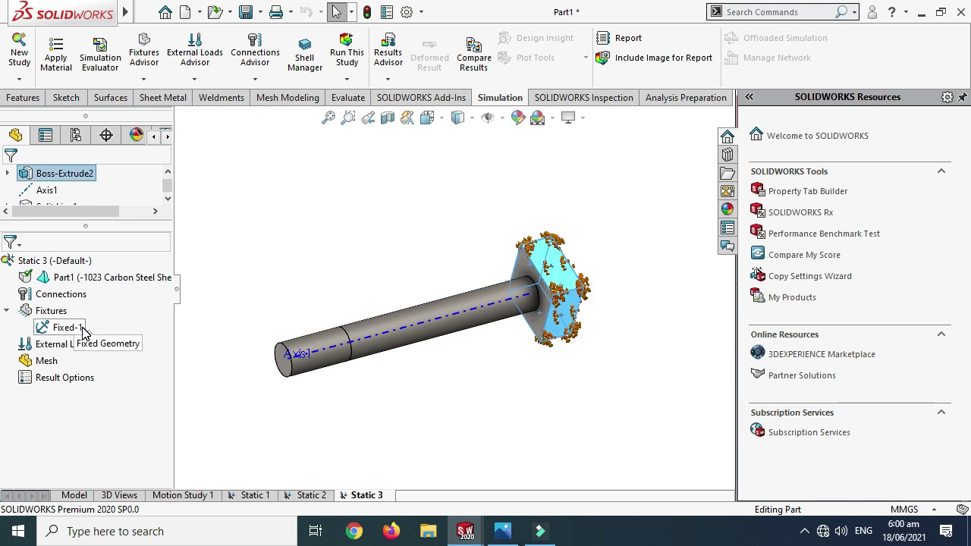
Start a torque load on the split cylindrical face at the shaft's free end with a value of 100 N.m.
right_click(60, 344)
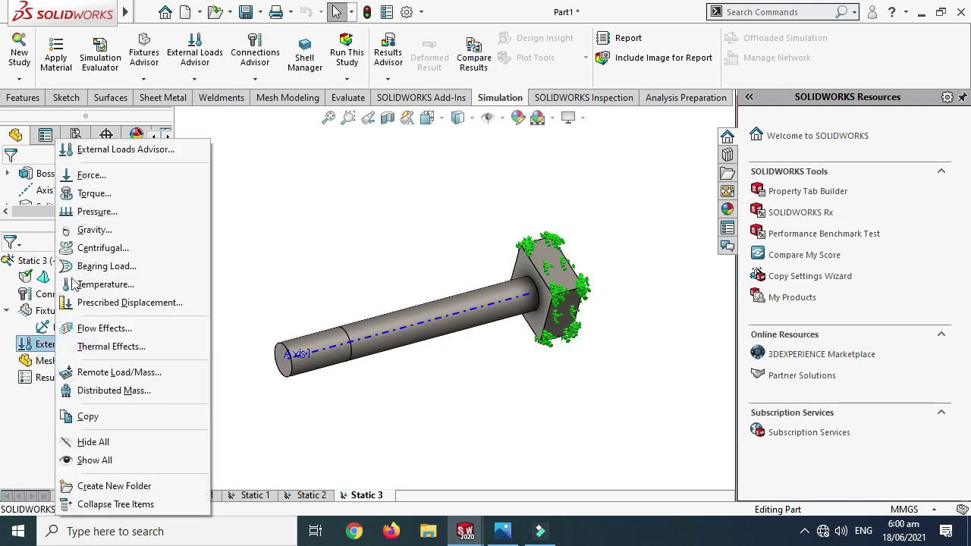
click(76, 194)
scroll(323, 318, down, 5)
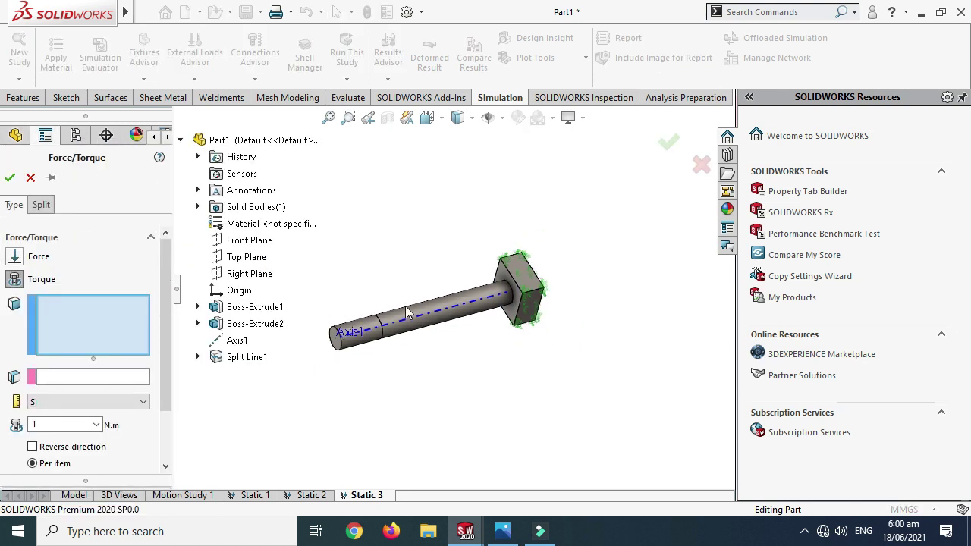
click(401, 321)
scroll(332, 312, up, 3)
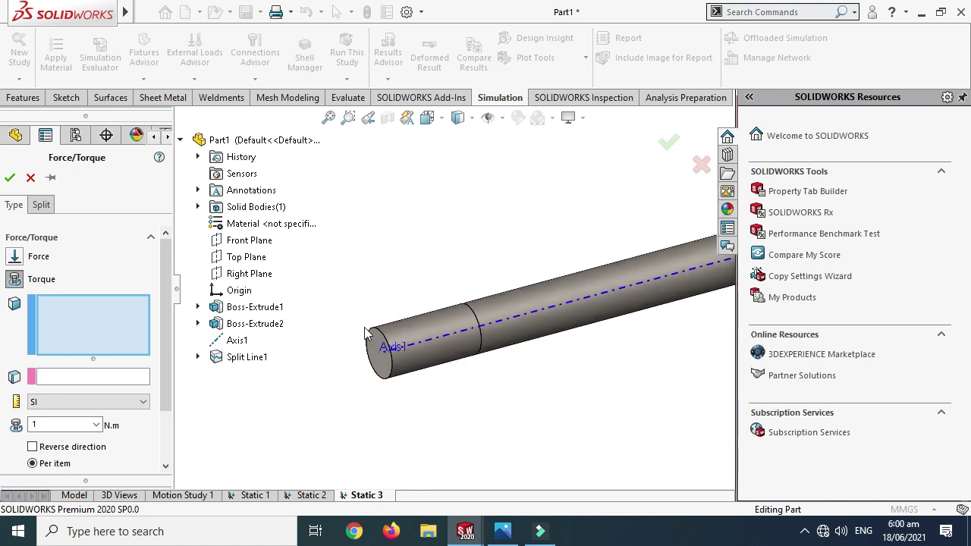
click(431, 323)
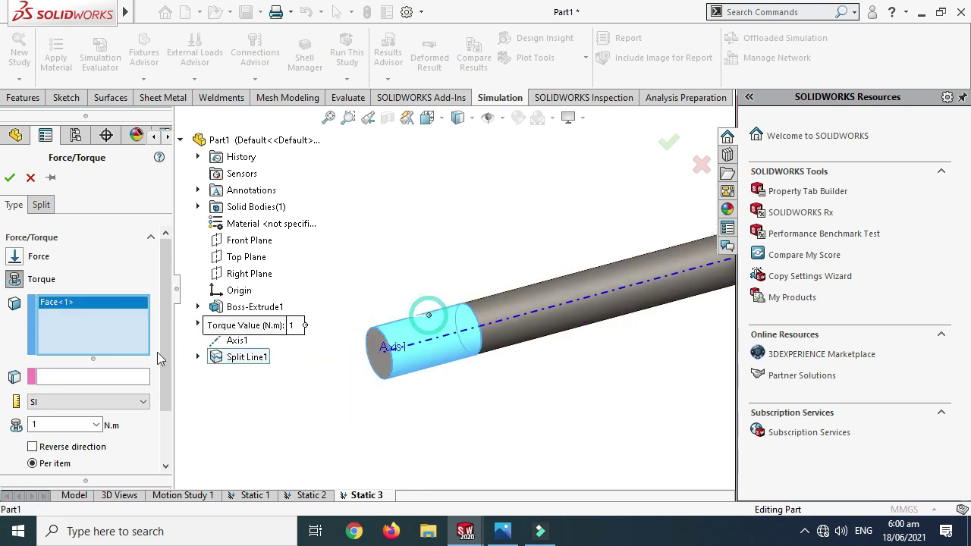
click(66, 425)
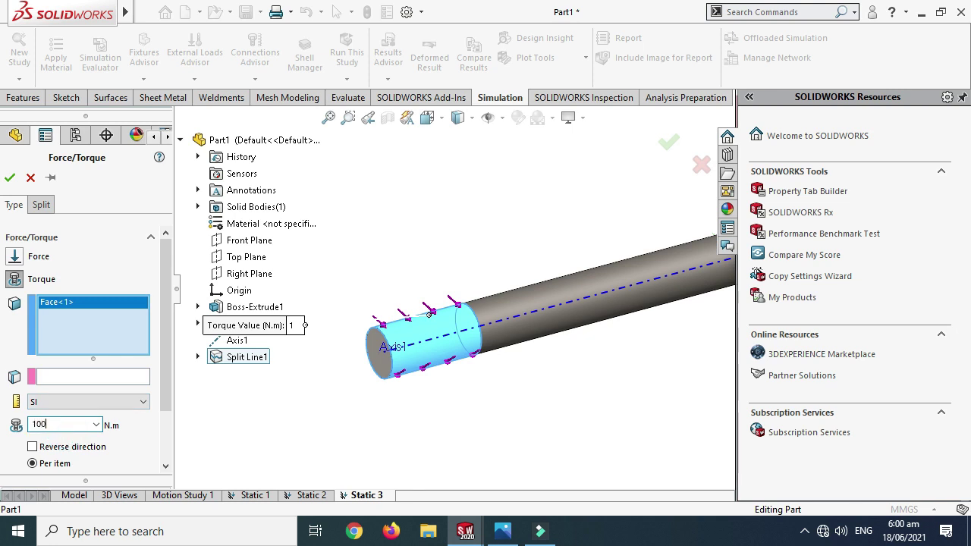
text(100)
Set Axis1 as the torque's reference axis and apply the load.
click(9, 178)
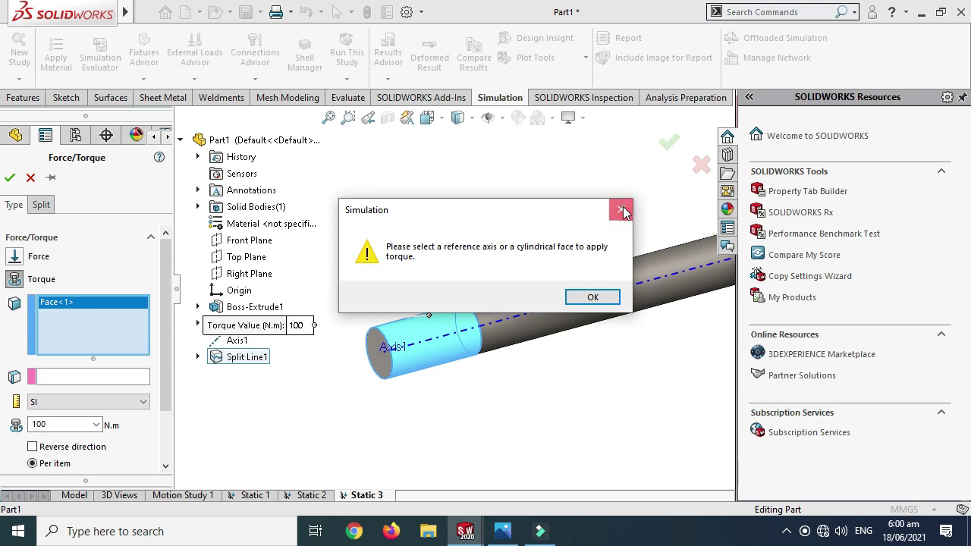
click(620, 208)
click(89, 378)
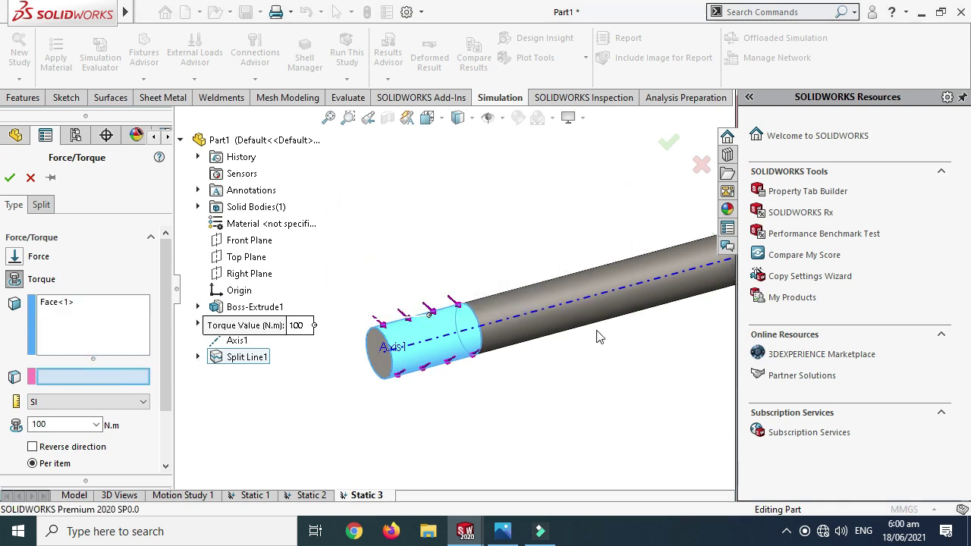
click(564, 302)
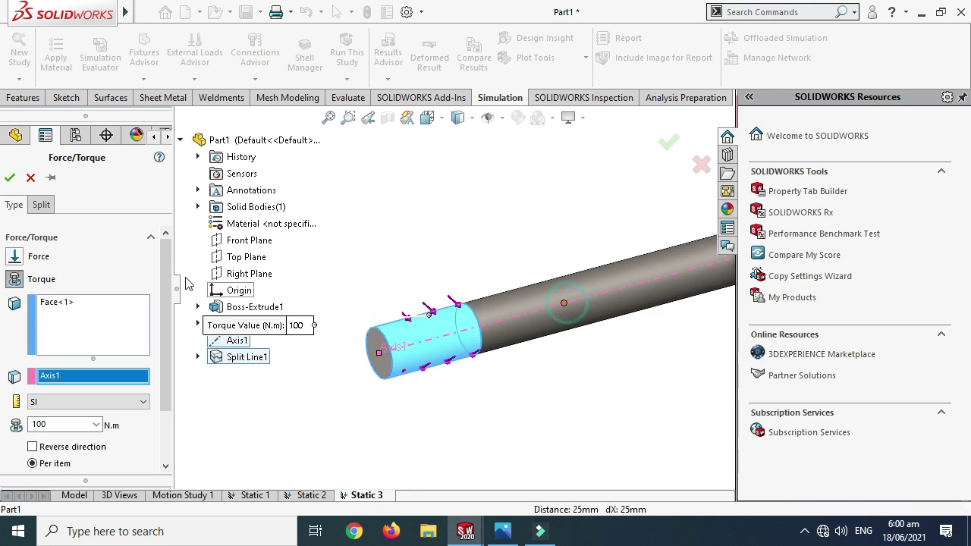
click(10, 177)
Mesh the part and run the Static 3 study.
scroll(470, 234, up, 5)
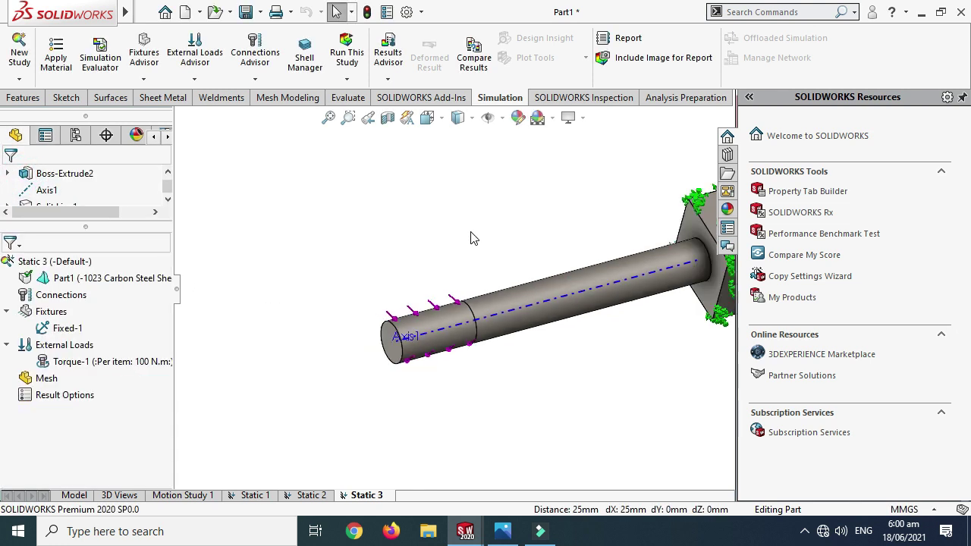
right_click(529, 208)
click(580, 273)
mouse_move(559, 249)
mouse_down()
mouse_move(531, 223)
mouse_move(555, 262)
mouse_up()
drag(457, 284, 263, 276)
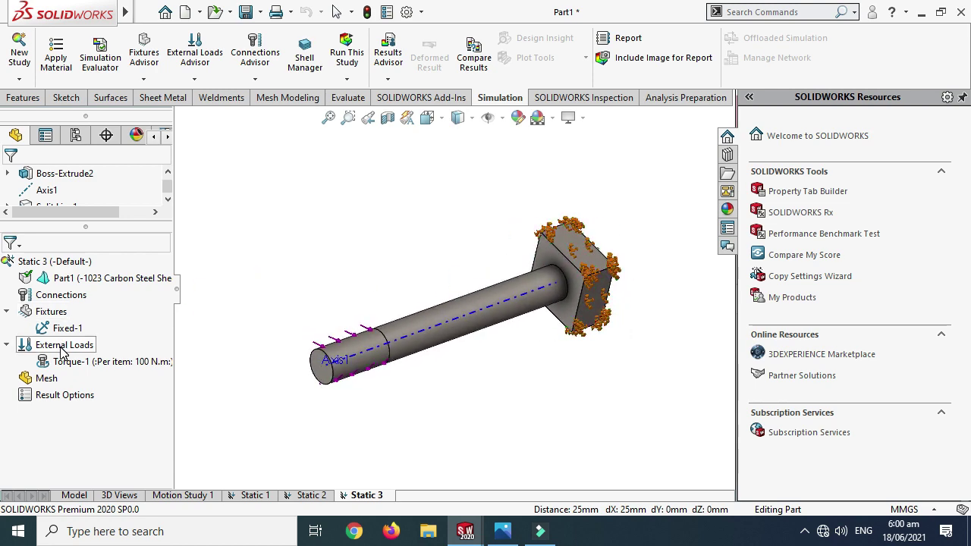
right_click(47, 377)
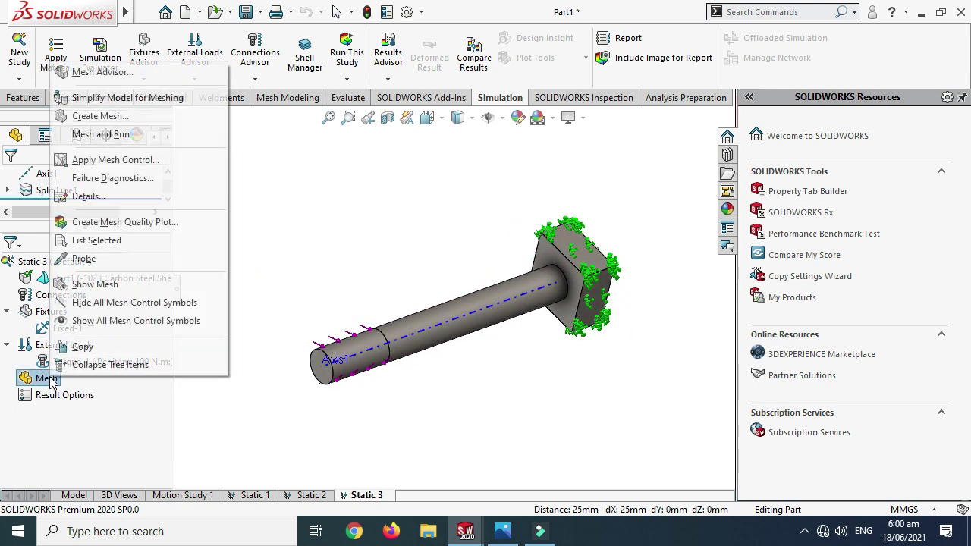
click(126, 135)
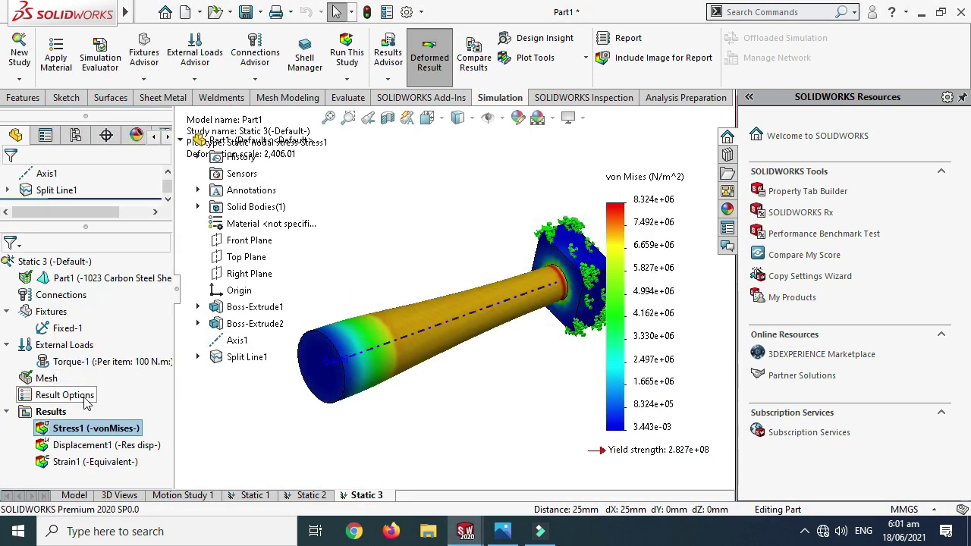
Show the min and max annotations on the von Mises stress plot and set its deformed shape to true scale.
right_click(91, 433)
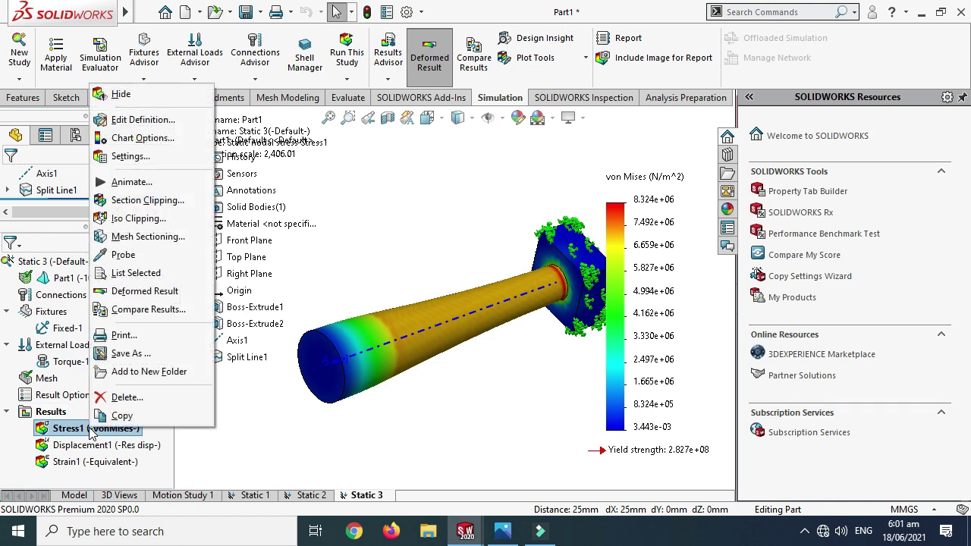
click(137, 137)
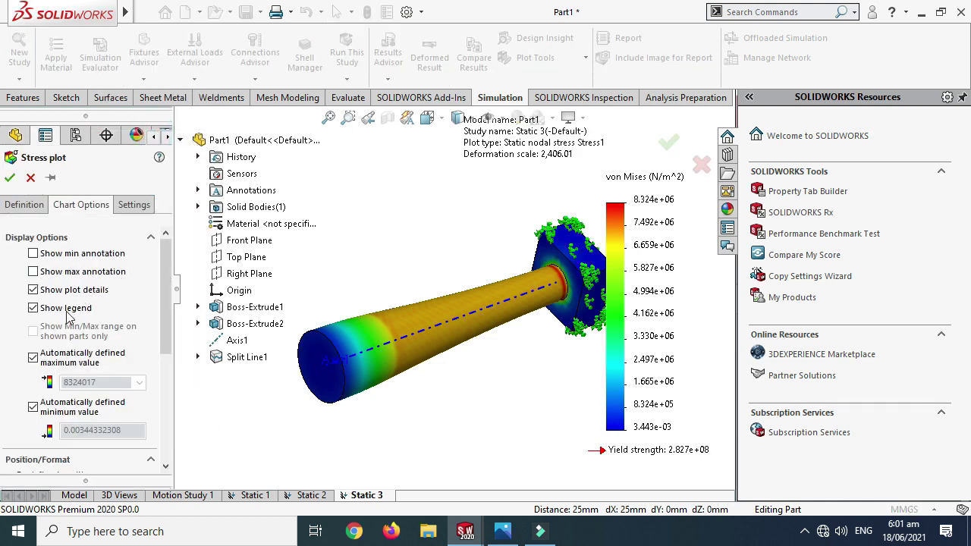
click(34, 253)
click(34, 272)
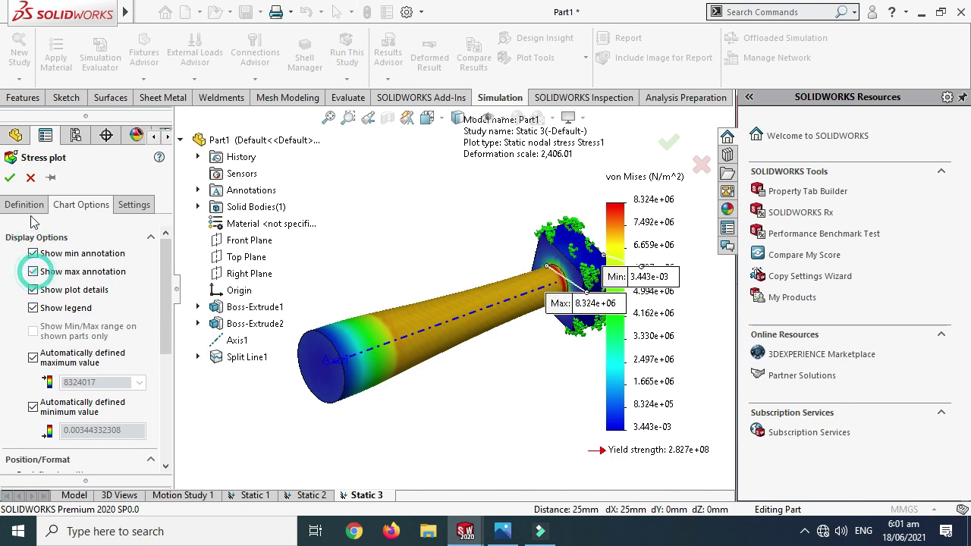
click(29, 206)
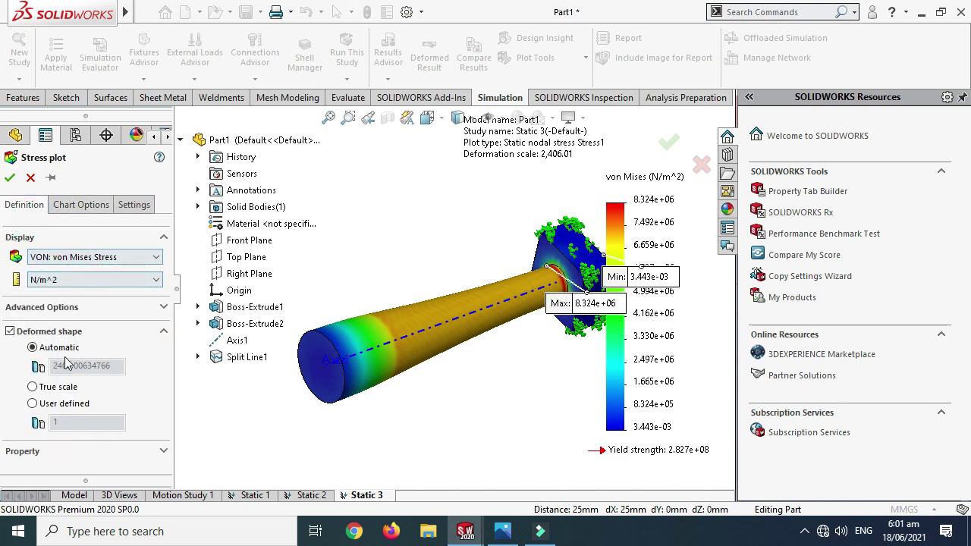
click(58, 387)
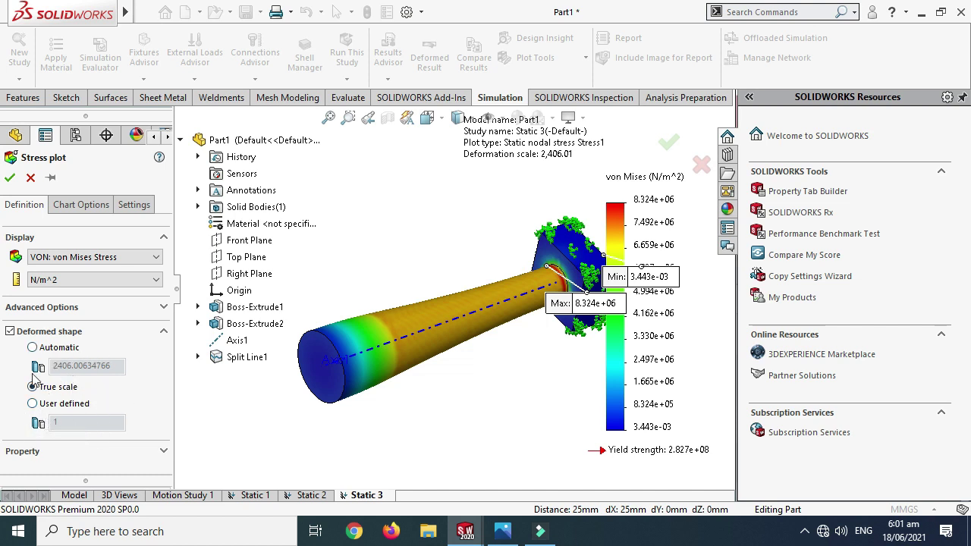
click(9, 177)
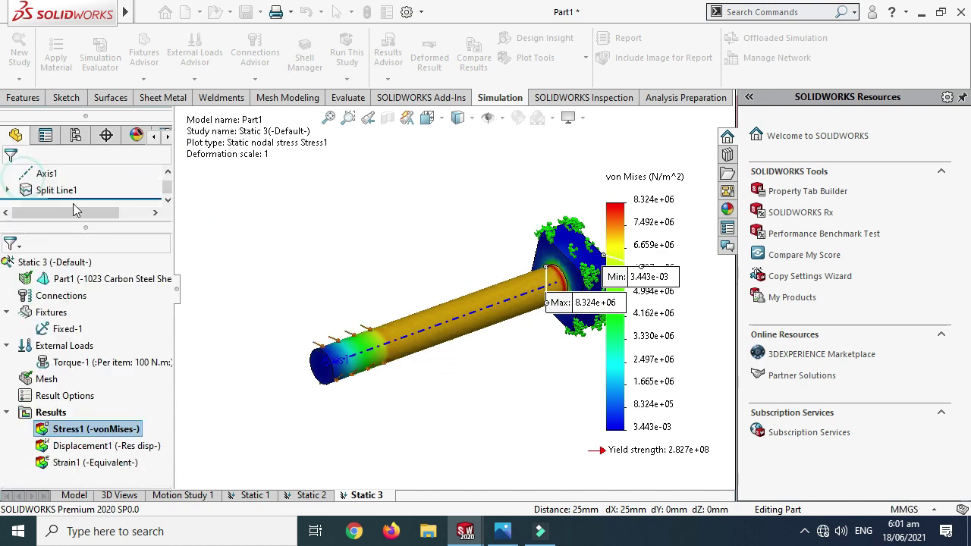
Move the Max annotation above the shaft and the Min annotation above and beyond the square head.
scroll(455, 292, up, 3)
scroll(516, 301, down, 5)
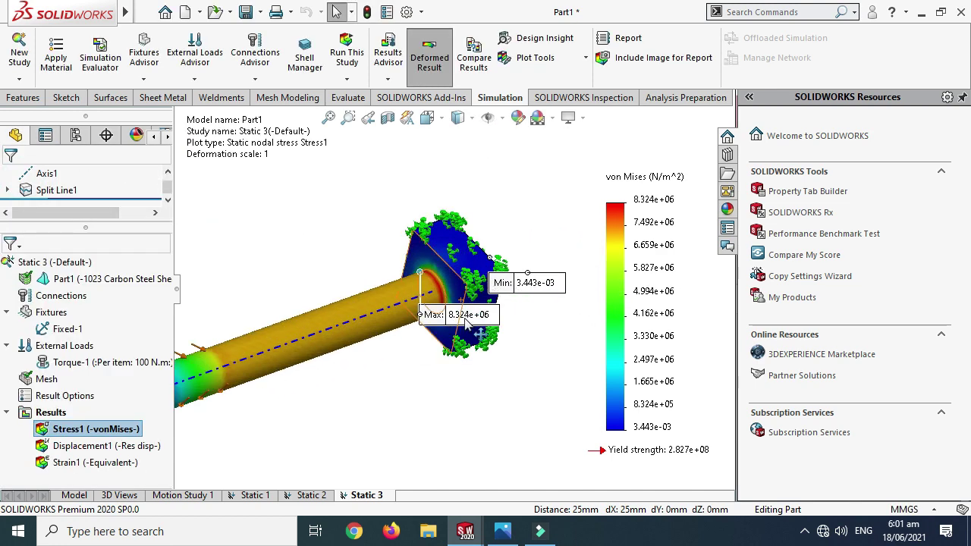
drag(423, 307, 245, 226)
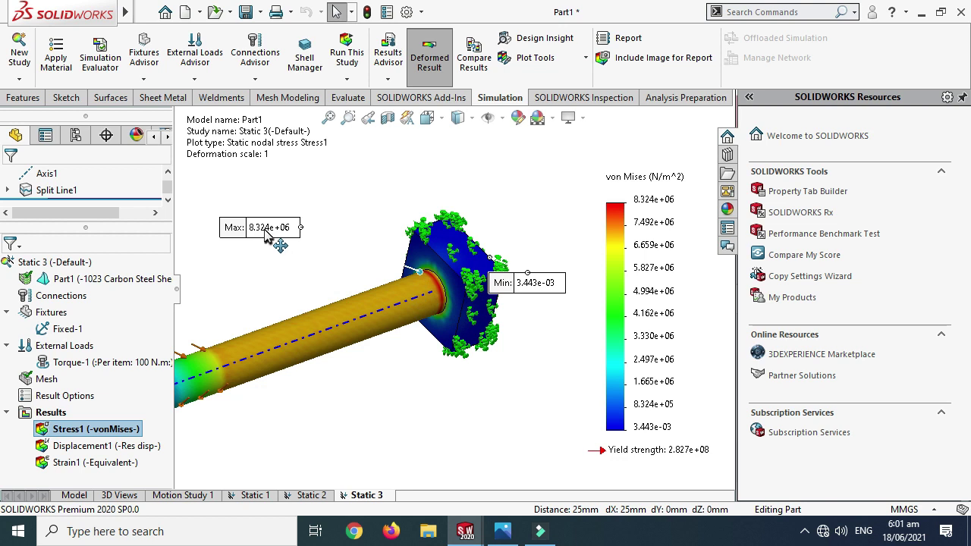
mouse_move(523, 292)
mouse_down()
mouse_move(559, 187)
mouse_move(585, 204)
mouse_up()
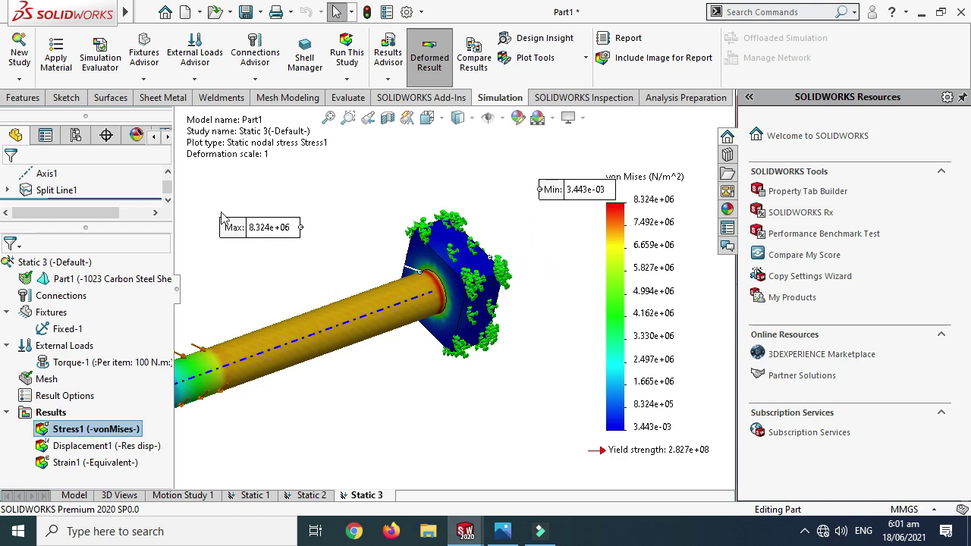
scroll(349, 249, up, 2)
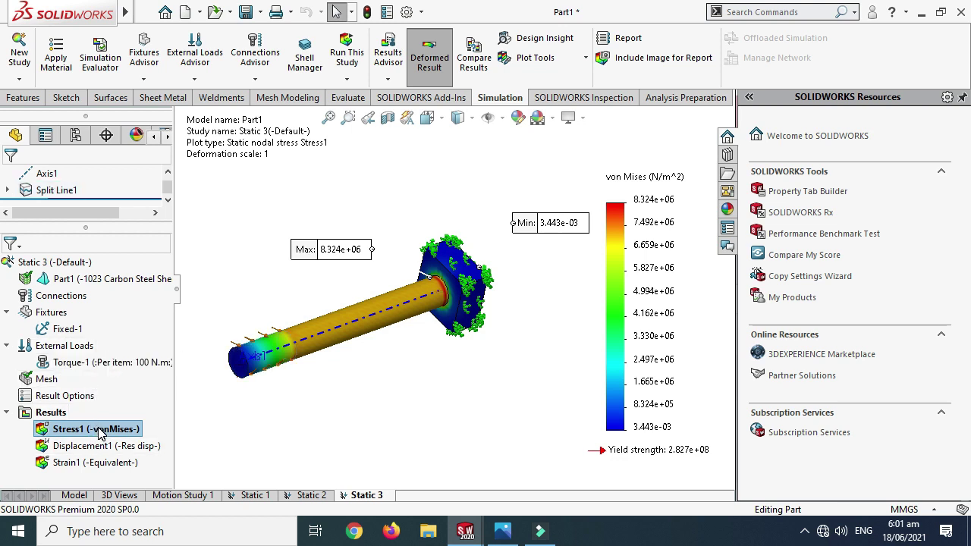
Start a results comparison for Static 3 and exclude its strain and displacement plots, keeping von Mises stress.
right_click(79, 396)
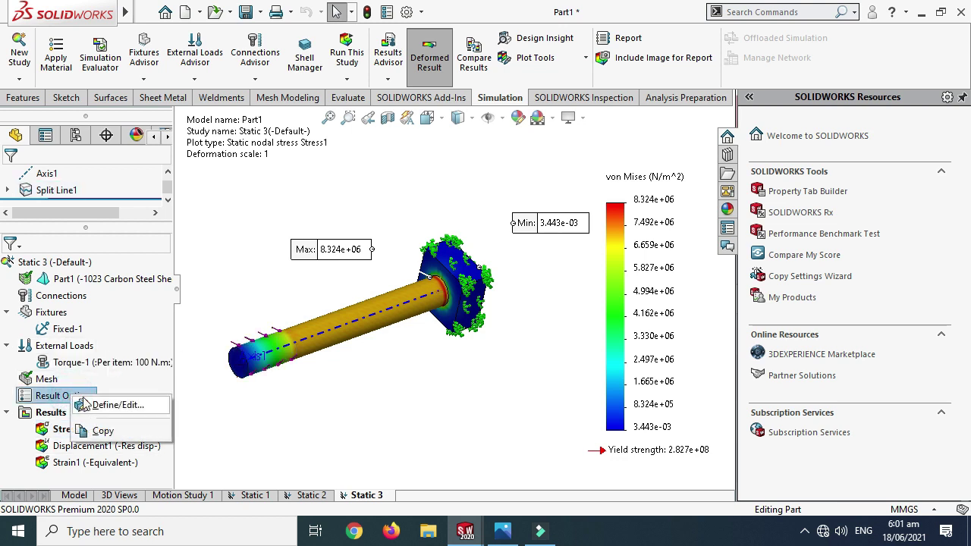
click(78, 361)
right_click(51, 412)
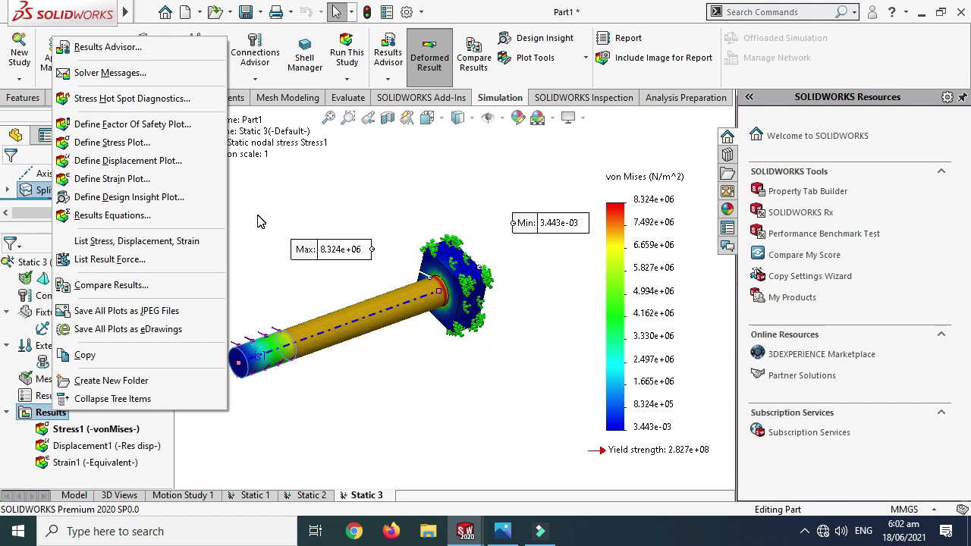
click(106, 287)
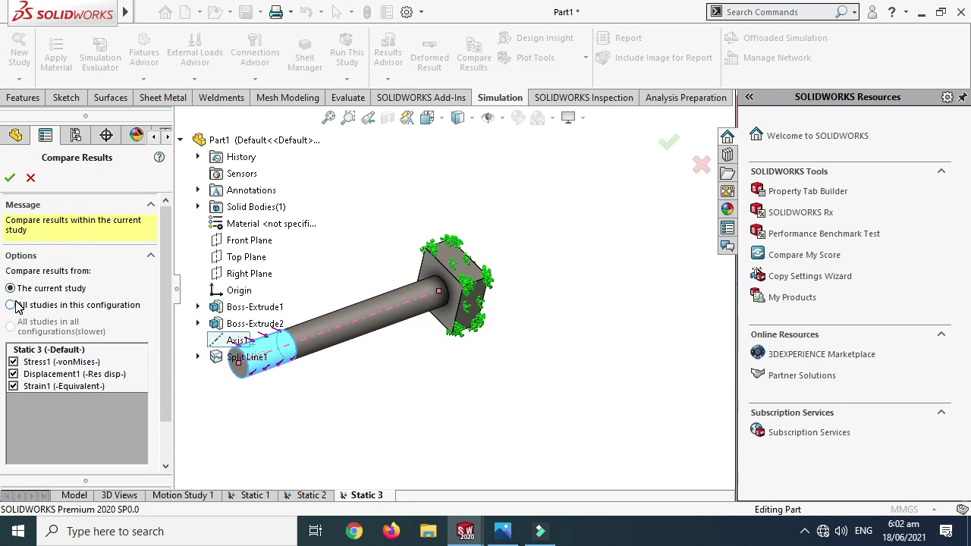
click(13, 386)
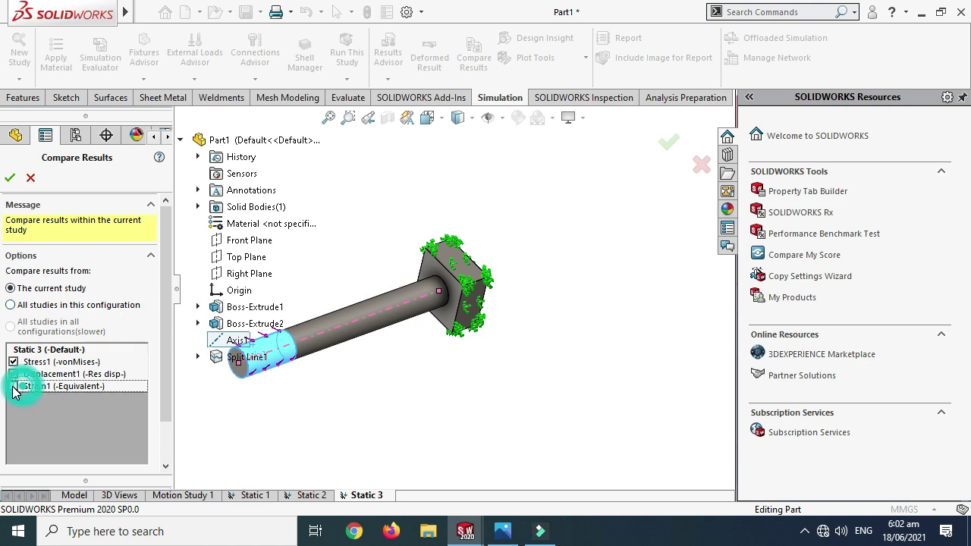
click(13, 374)
scroll(164, 308, down, 2)
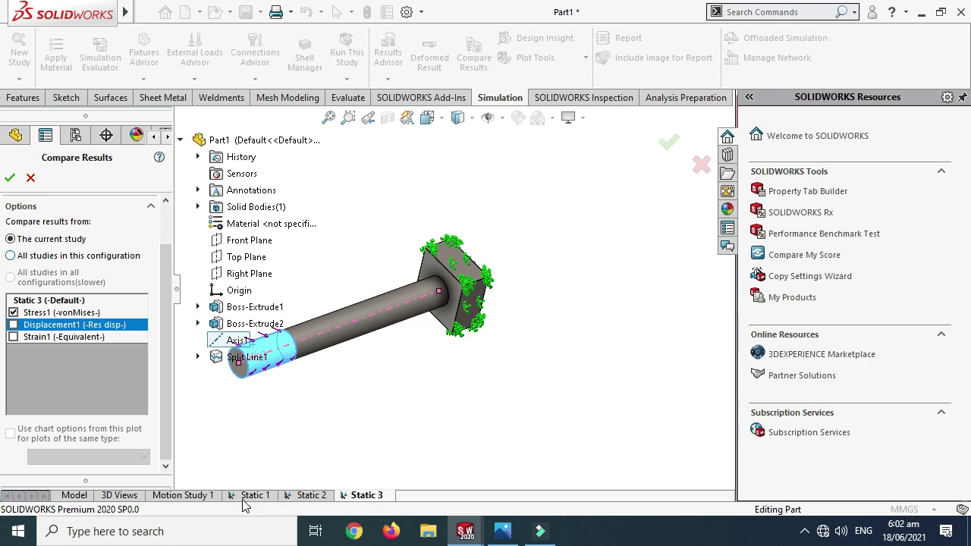
Compare only the von Mises stress plots across all studies in this configuration, excluding the Static 1 displacement plot.
click(22, 257)
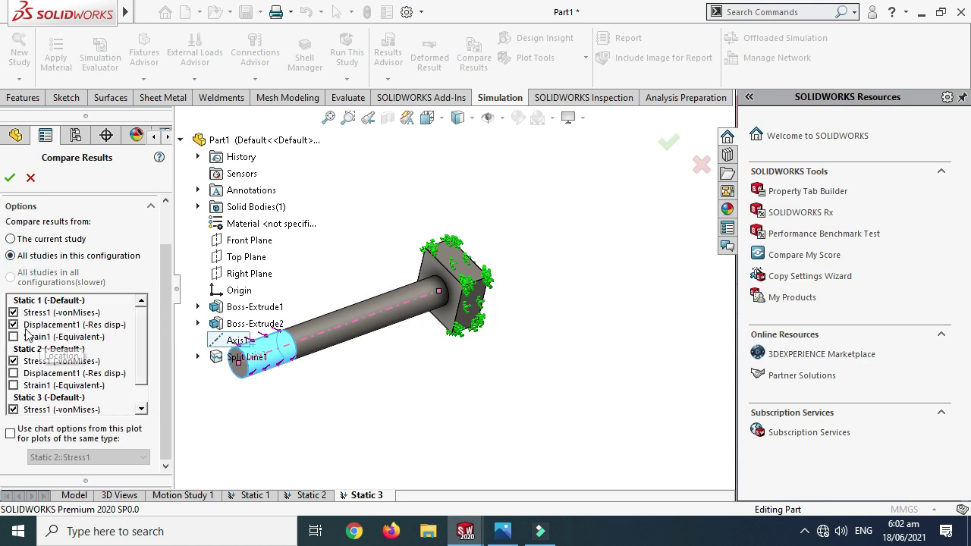
click(16, 325)
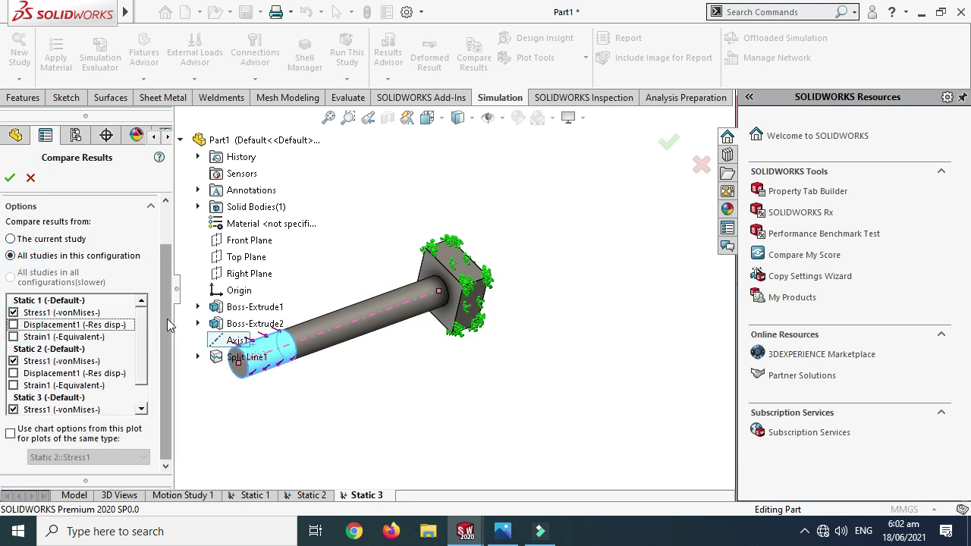
click(74, 324)
scroll(95, 376, down, 1)
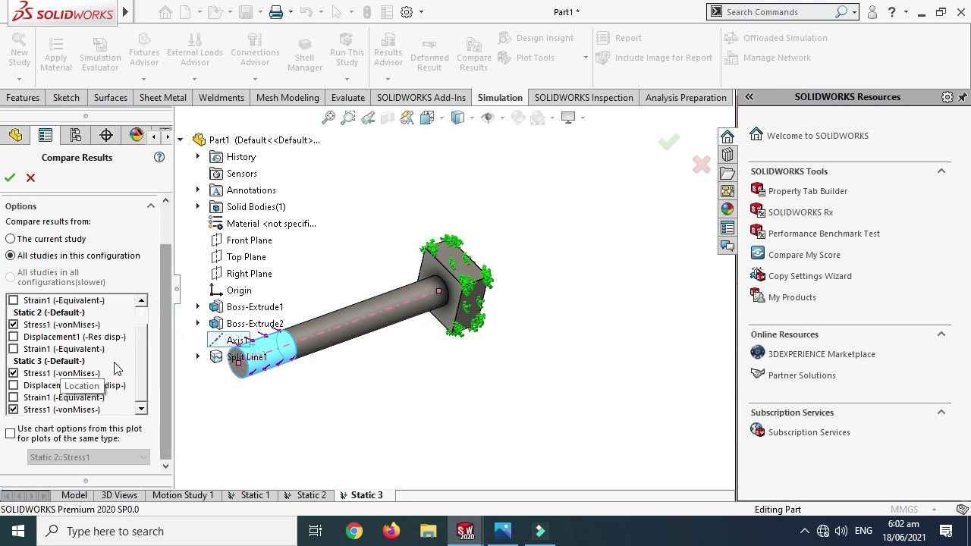
scroll(98, 379, up, 1)
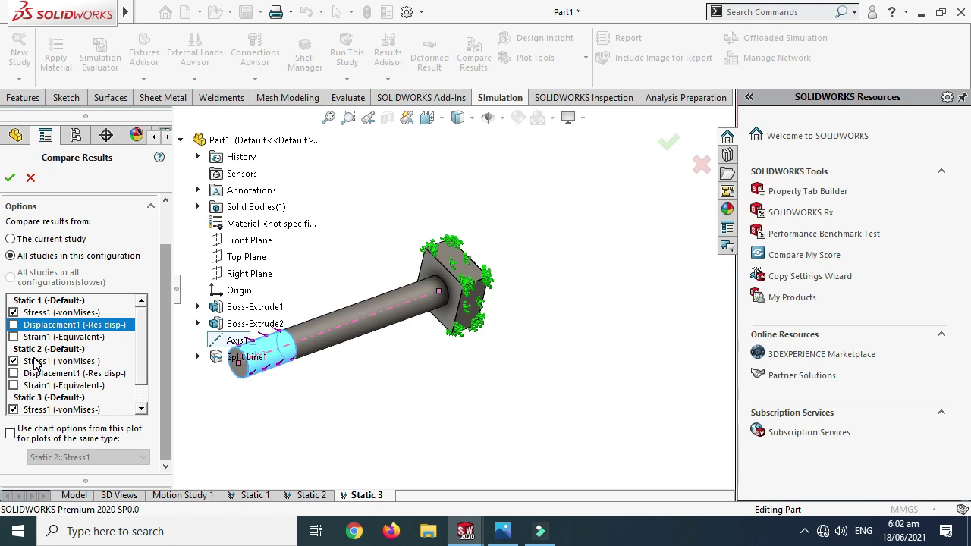
scroll(36, 362, down, 1)
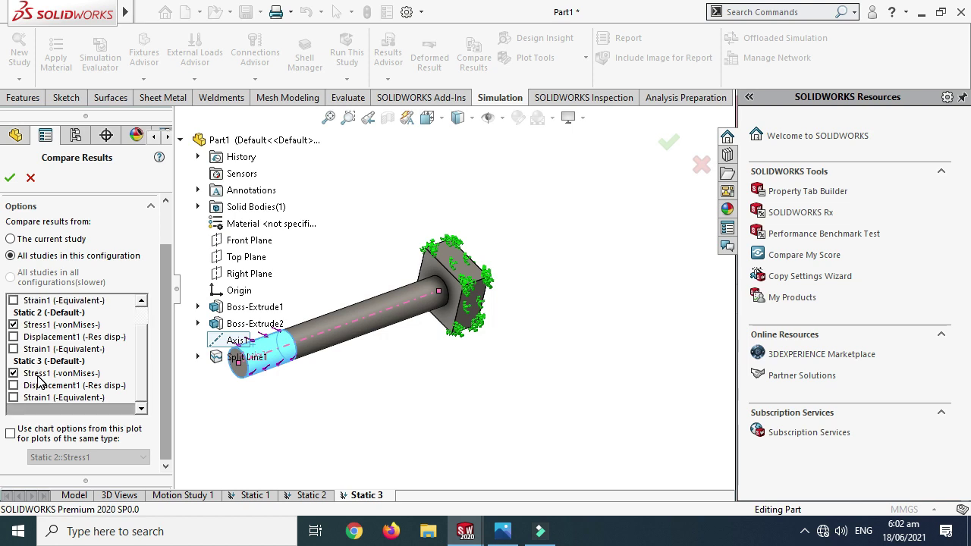
click(10, 180)
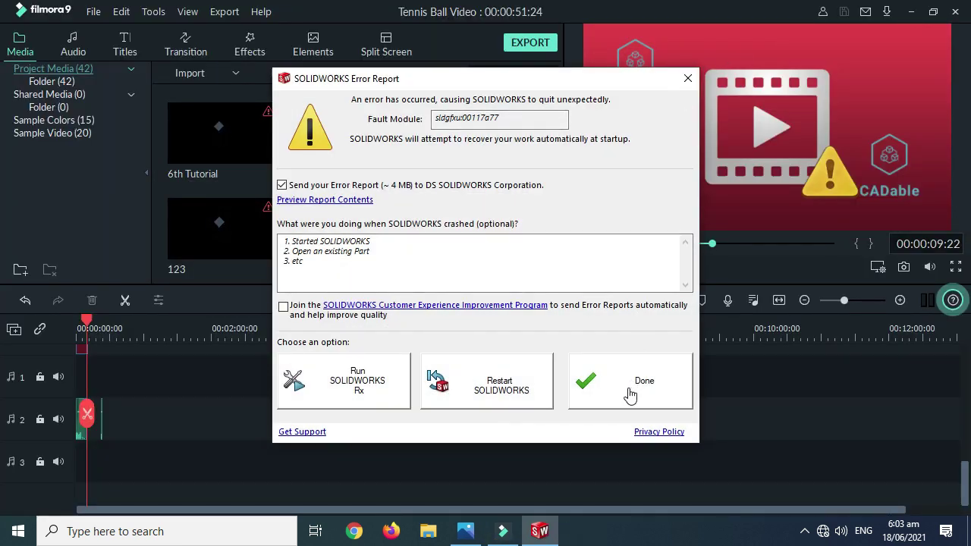
Close the SOLIDWORKS error report without restarting the program, and switch to the Torque Sim.JPG image in Photos.
click(639, 381)
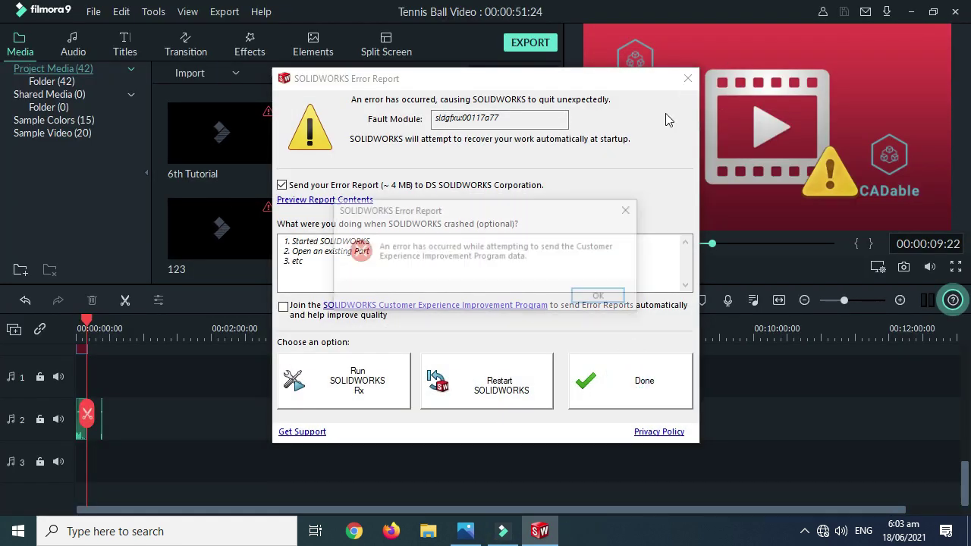
click(596, 298)
click(469, 533)
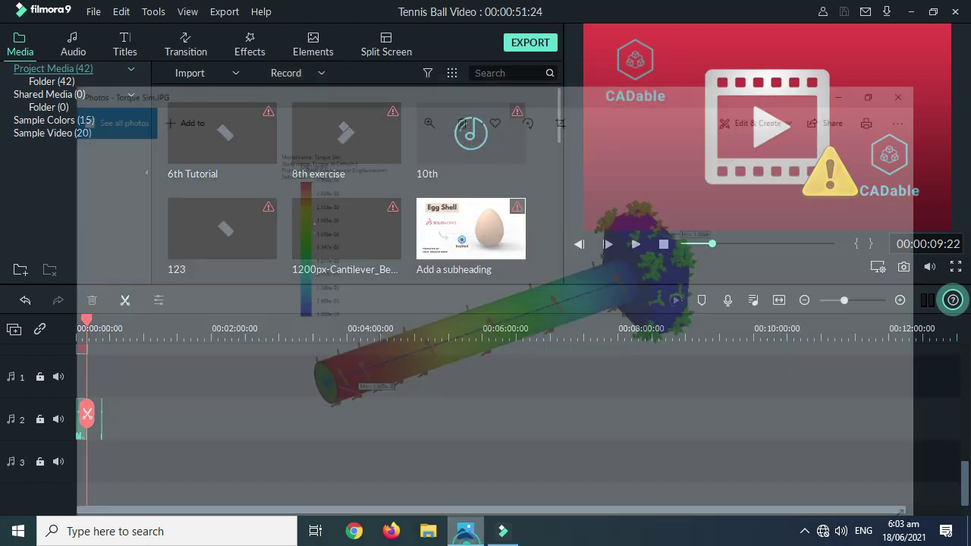